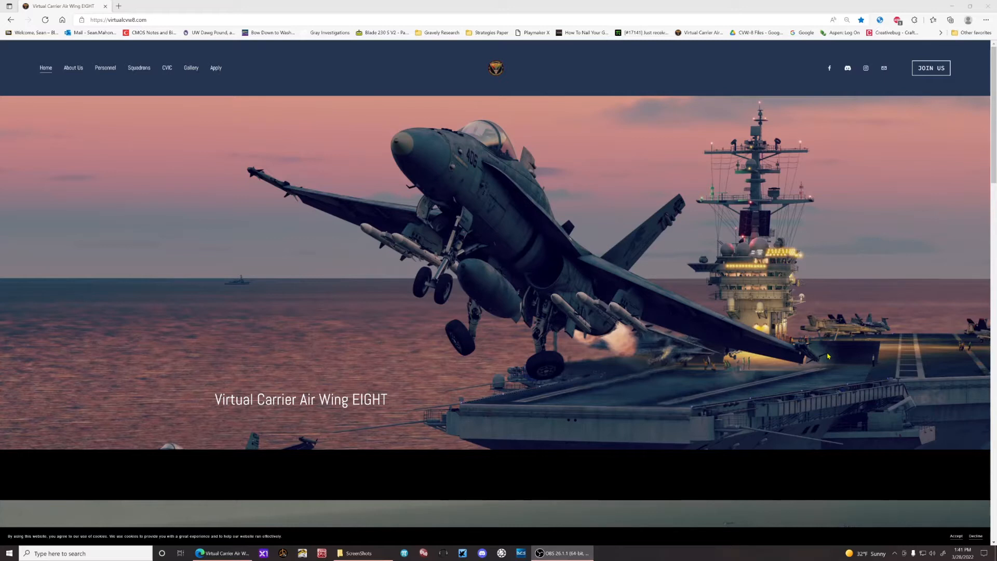
Open the members-only CVIC page of the Virtual Carrier Air Wing EIGHT site, entering the page password.
{"action": "left_click", "coordinate": [956, 536]}
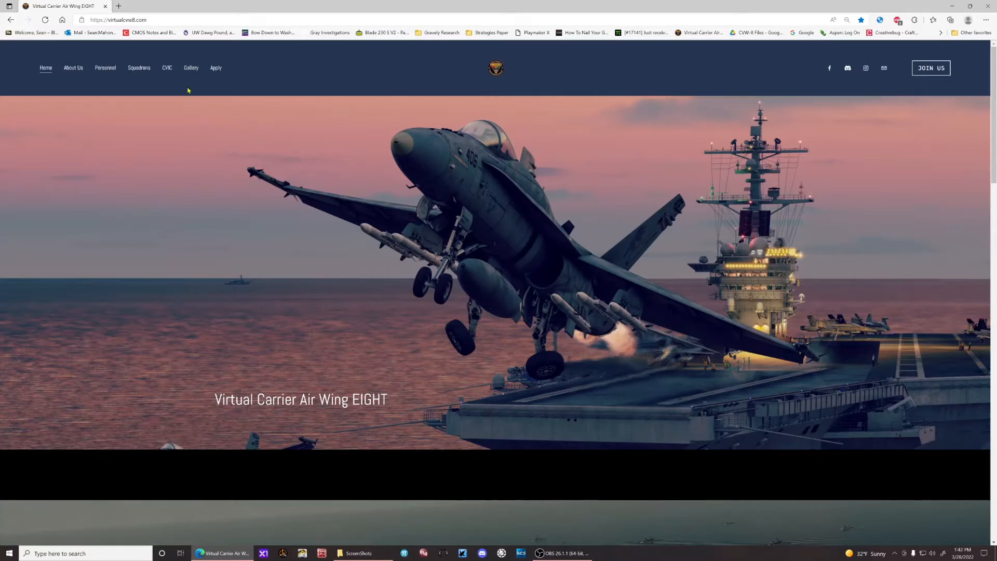
{"action": "left_click", "coordinate": [167, 72]}
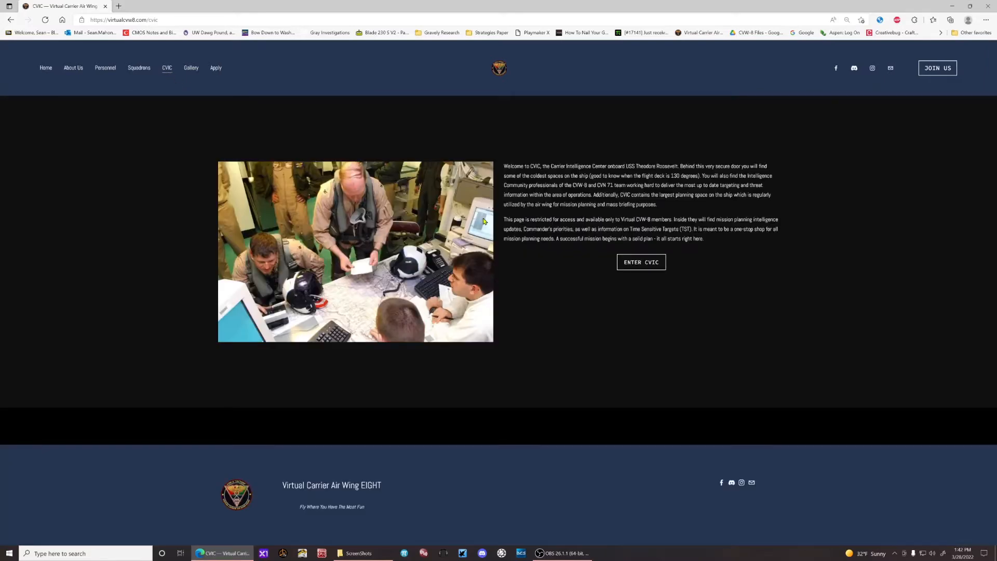
{"action": "left_click", "coordinate": [644, 265]}
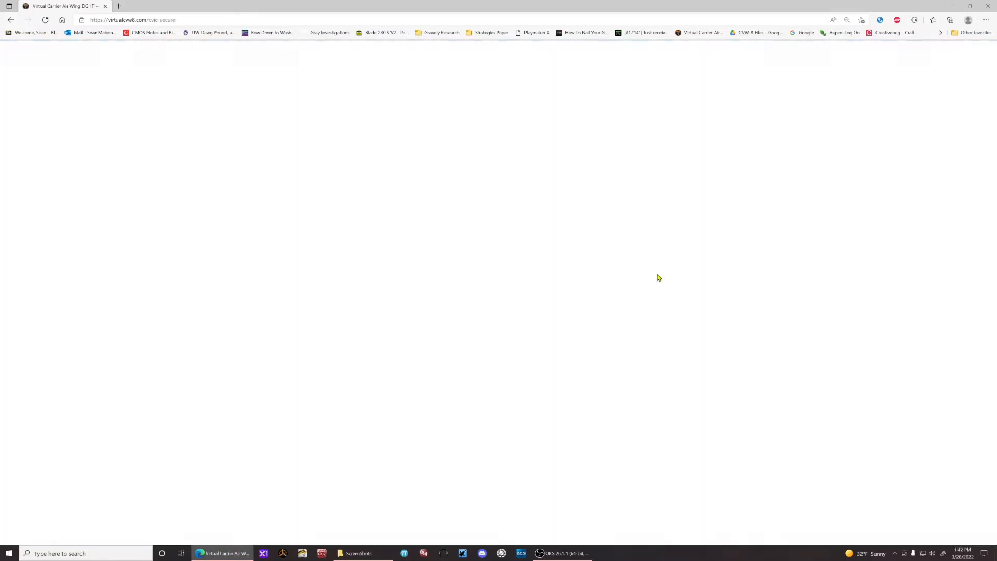
{"action": "type", "text": "•••••••"}
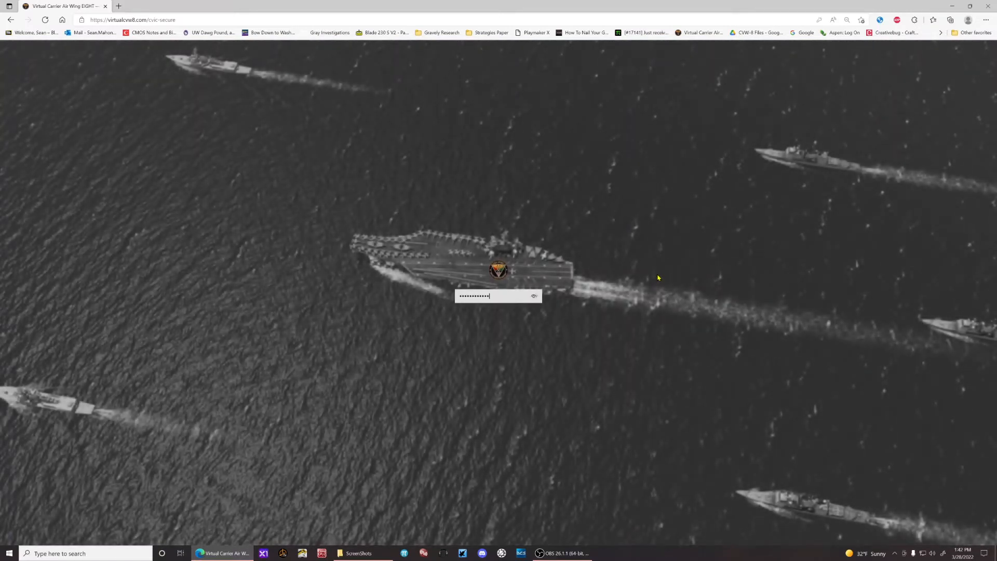
{"action": "type", "text": "••••••••"}
{"action": "key", "text": "Return"}
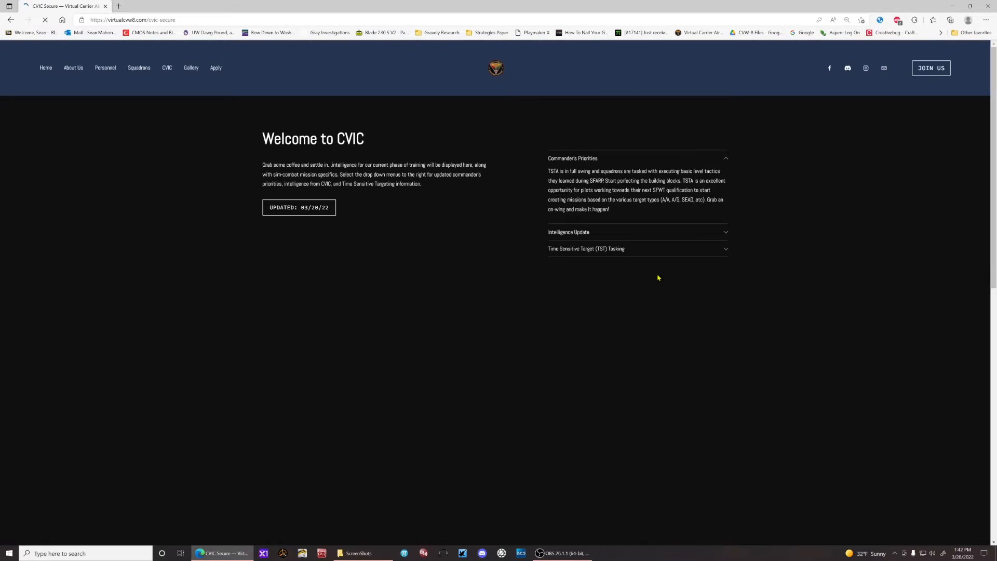
Go through the CVIC planning slides from the TSTA-22 air plan to the Tinian comms station targets on slide 6.
{"action": "scroll", "coordinate": [596, 291], "scroll_direction": "down", "scroll_amount": 2}
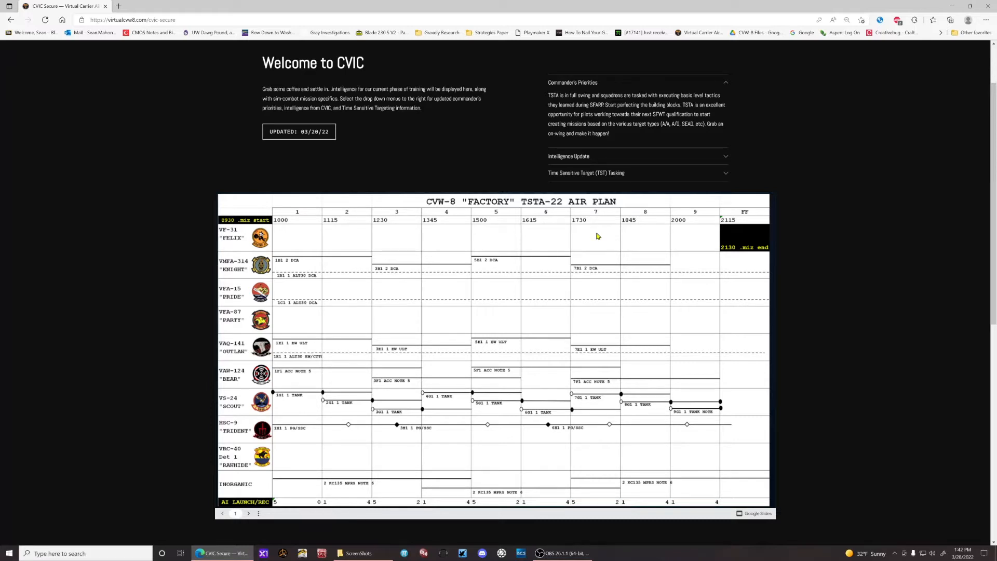
{"action": "left_click", "coordinate": [497, 298]}
{"action": "left_click", "coordinate": [497, 299]}
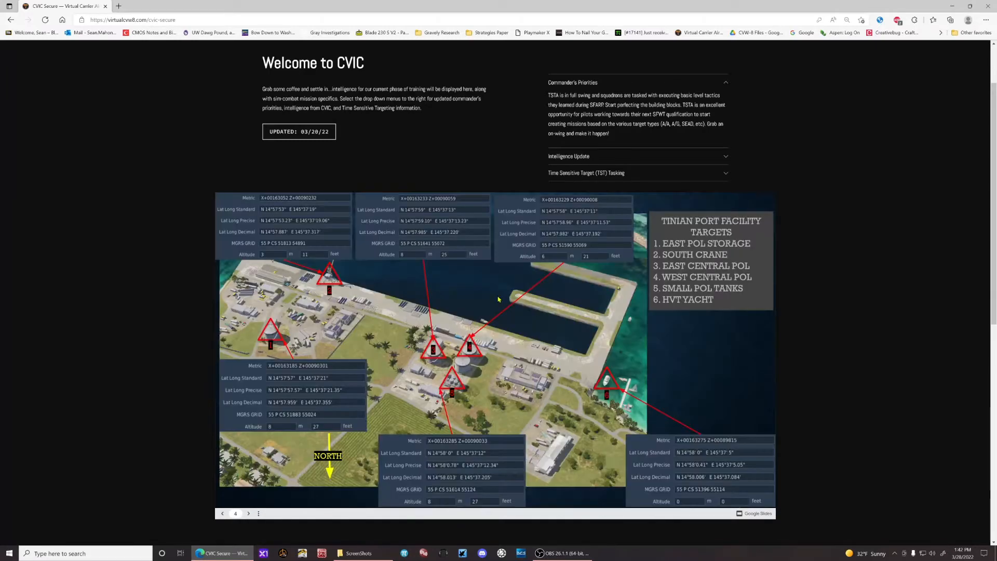
{"action": "left_click", "coordinate": [498, 299]}
{"action": "left_click", "coordinate": [499, 299]}
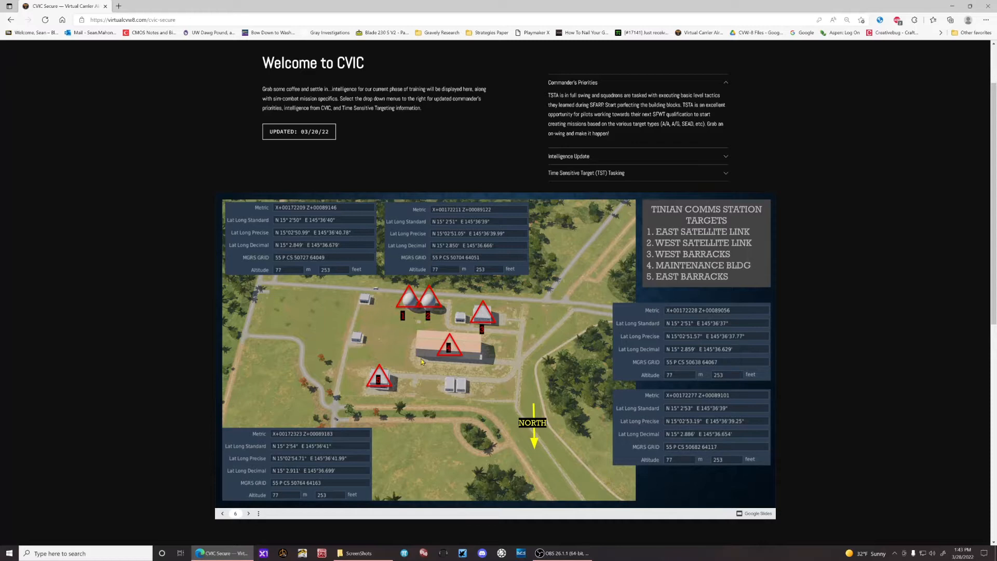
Search the computer for "combat" and launch CombatFlite.
{"action": "left_click", "coordinate": [101, 553]}
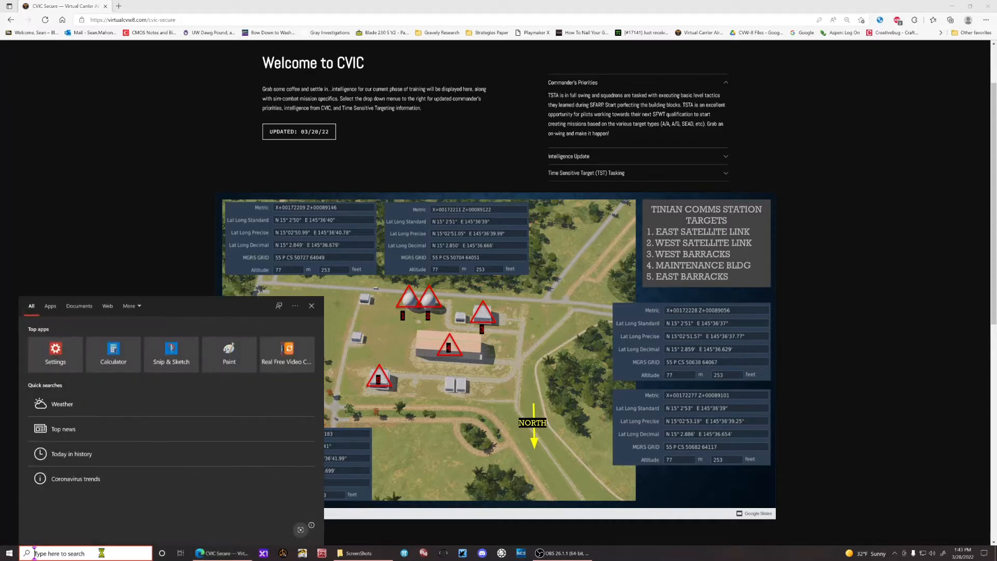
{"action": "type", "text": "combat"}
{"action": "key", "text": "Return"}
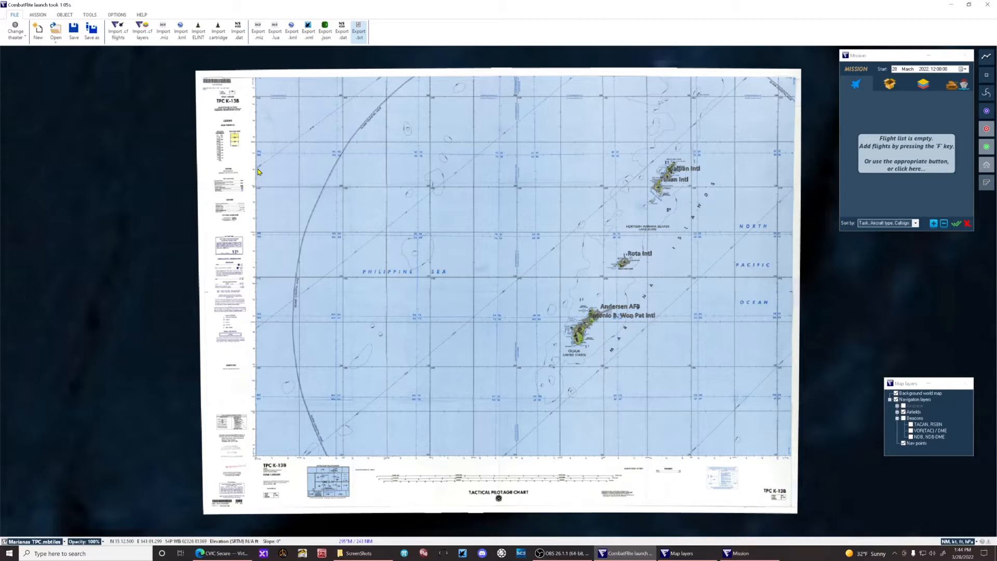
{"action": "left_click", "coordinate": [54, 28]}
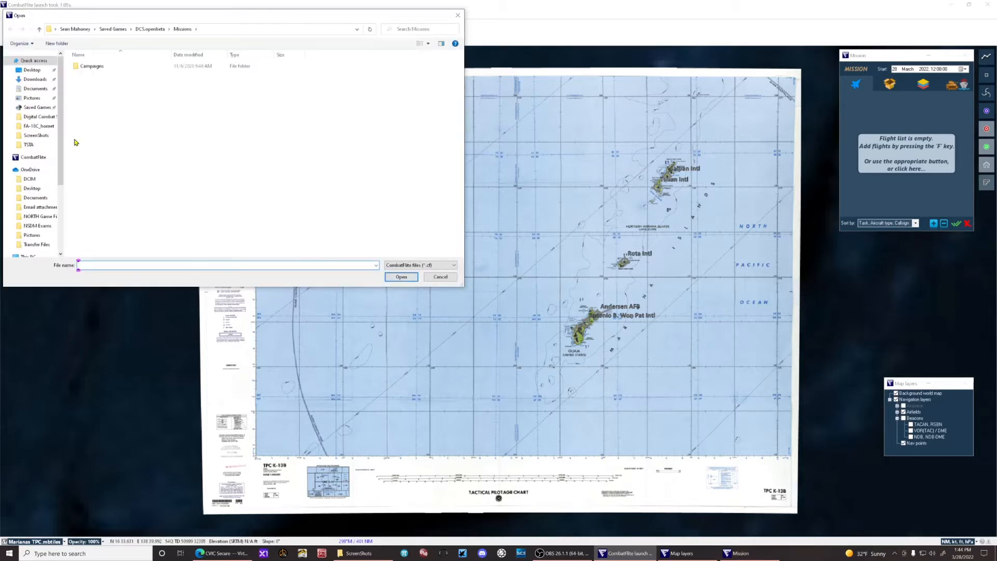
{"action": "left_click", "coordinate": [37, 107]}
{"action": "double_click", "coordinate": [91, 99]}
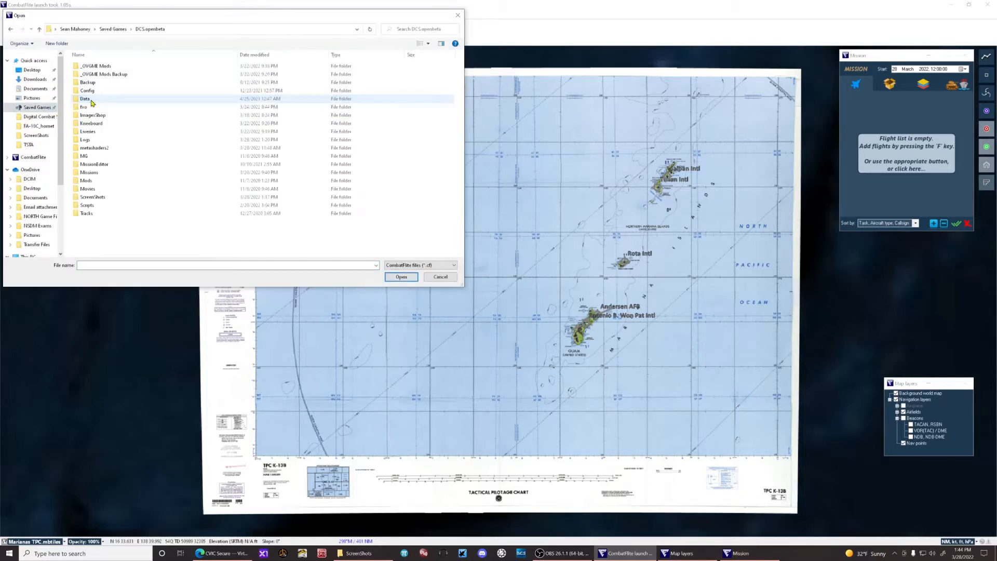
{"action": "double_click", "coordinate": [91, 172]}
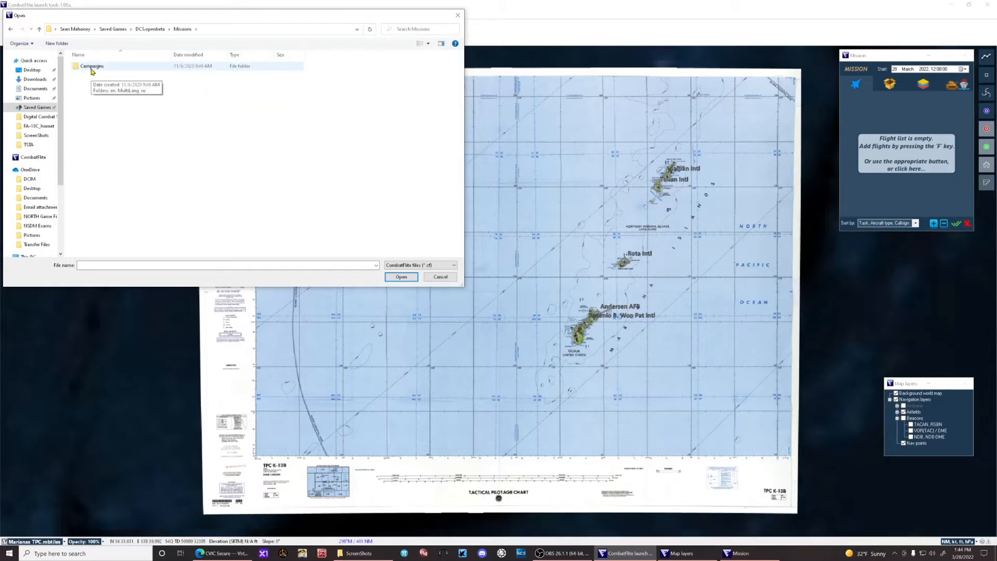
{"action": "left_click", "coordinate": [439, 276]}
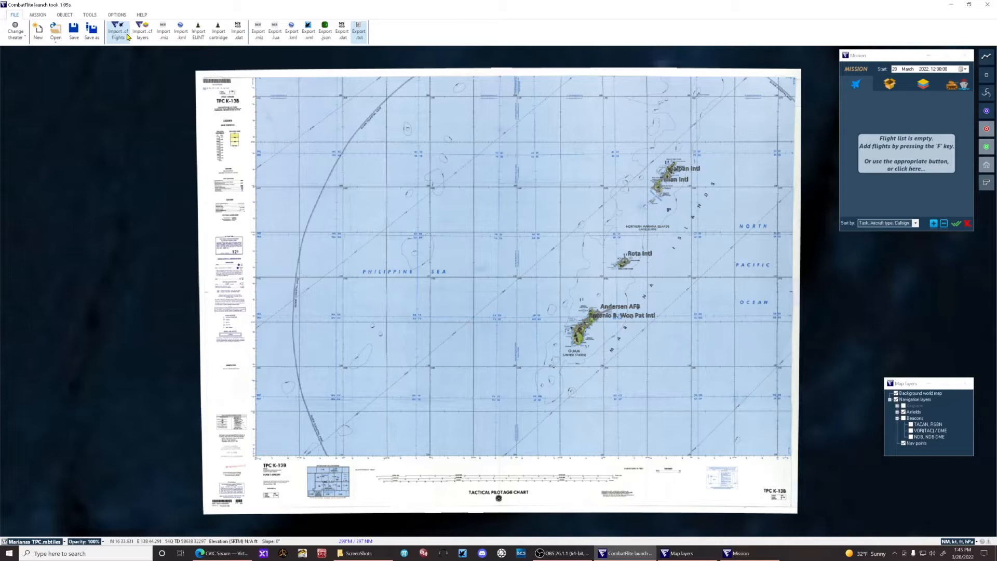
Import the DCS mission TSTA_NORTHmissionplanning.miz into a new mission, keeping the preselected import categories.
{"action": "left_click", "coordinate": [164, 27]}
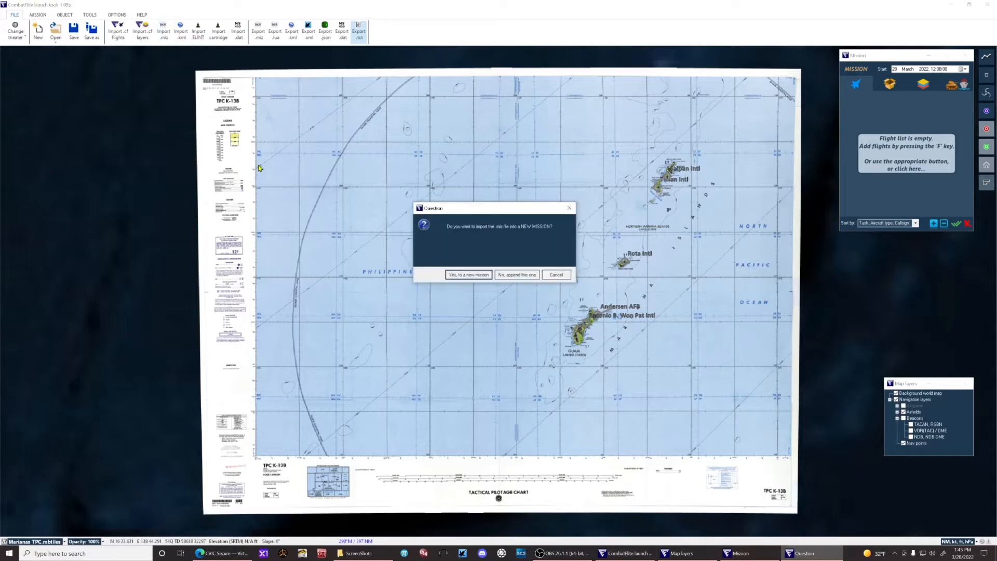
{"action": "left_click", "coordinate": [456, 279]}
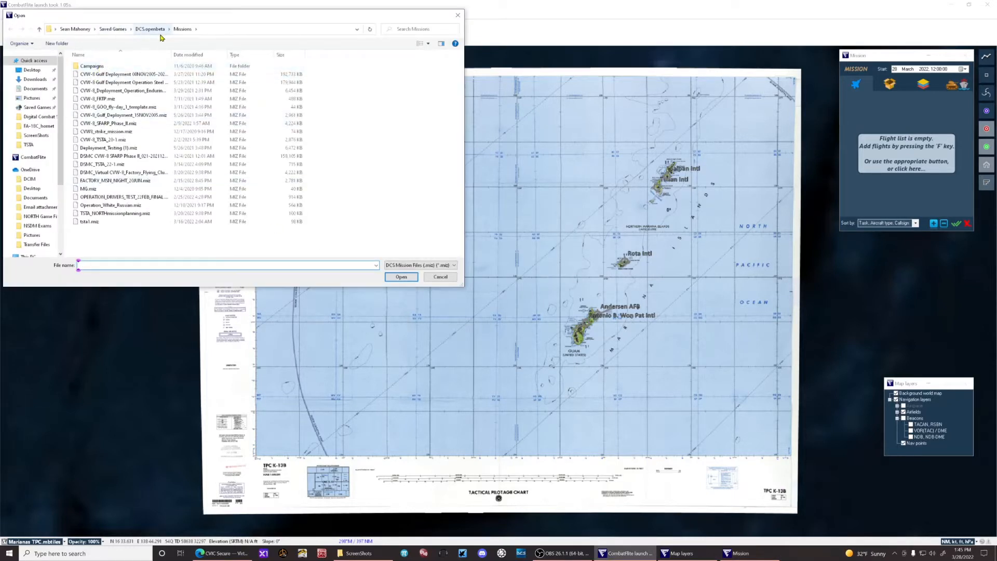
{"action": "left_click", "coordinate": [114, 212]}
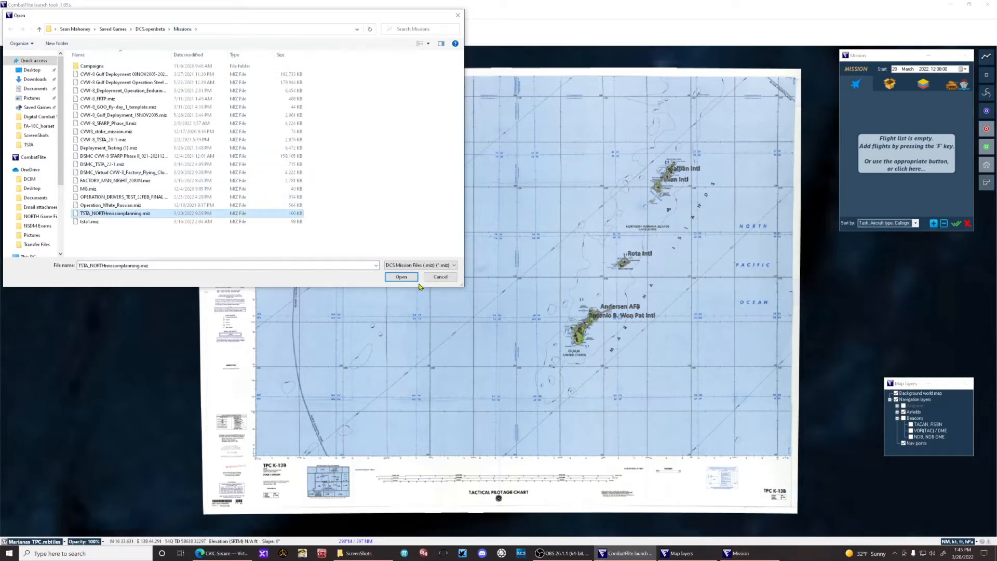
{"action": "left_click", "coordinate": [401, 276]}
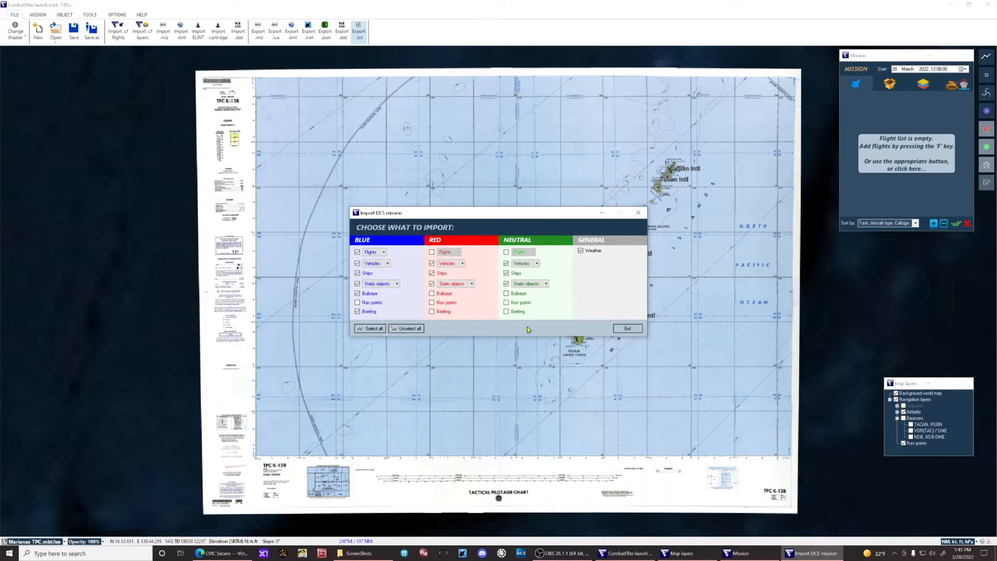
{"action": "left_click", "coordinate": [622, 329]}
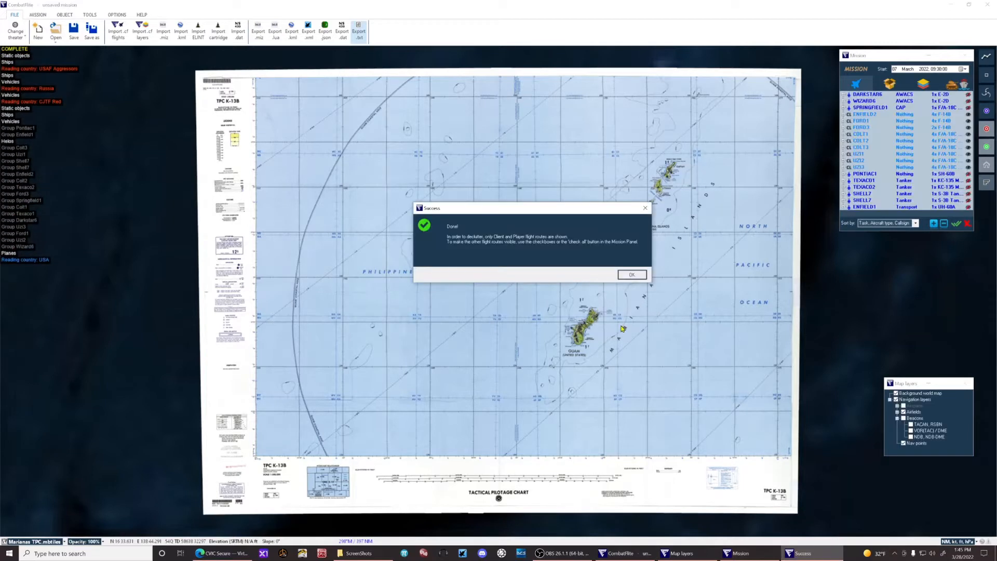
{"action": "left_click", "coordinate": [632, 275]}
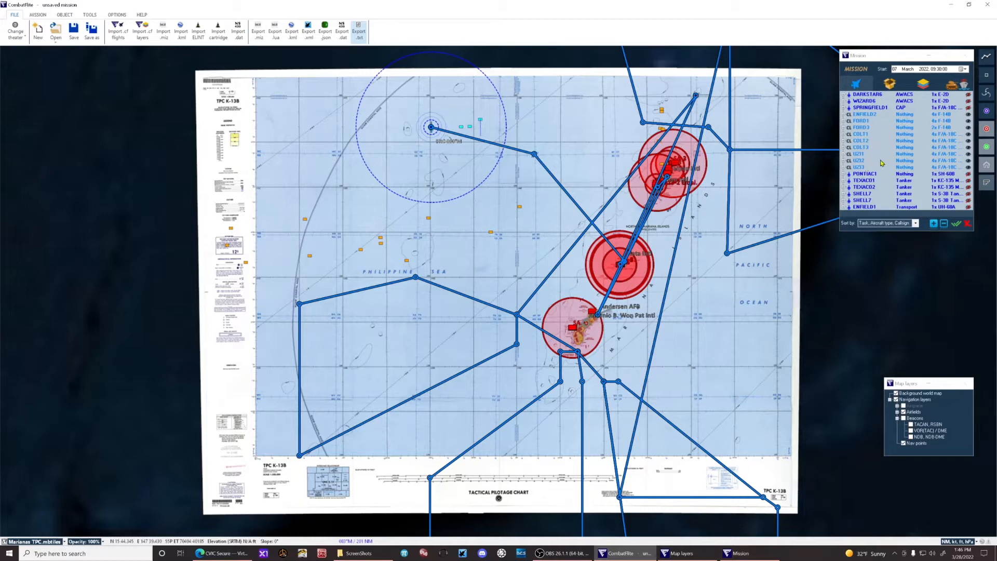
Hide the map routes of the Uzi, Colt and Ford client flights and of Enfield2.
{"action": "left_click", "coordinate": [967, 167]}
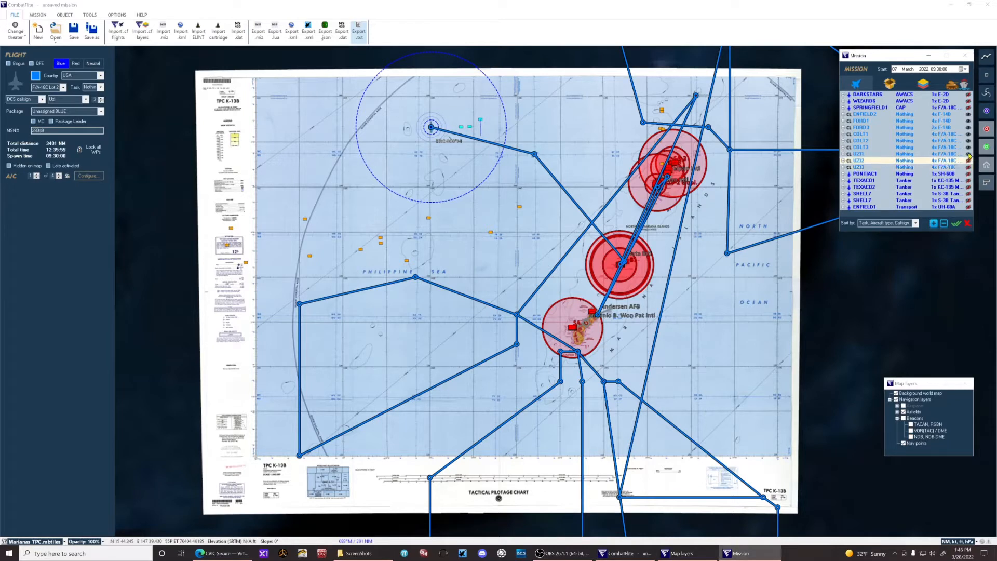
{"action": "left_click", "coordinate": [968, 154]}
{"action": "left_click", "coordinate": [968, 147]}
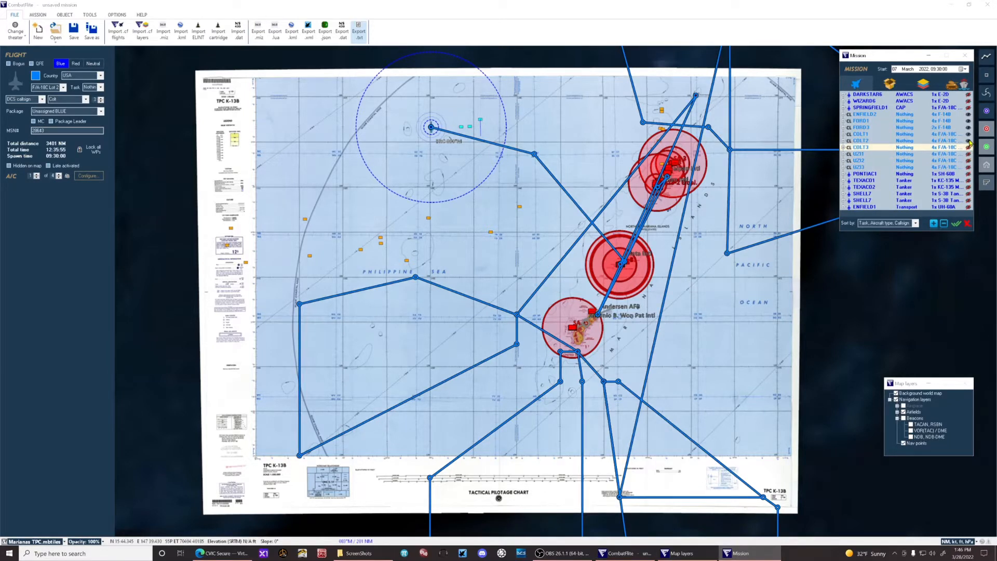
{"action": "left_click", "coordinate": [968, 134]}
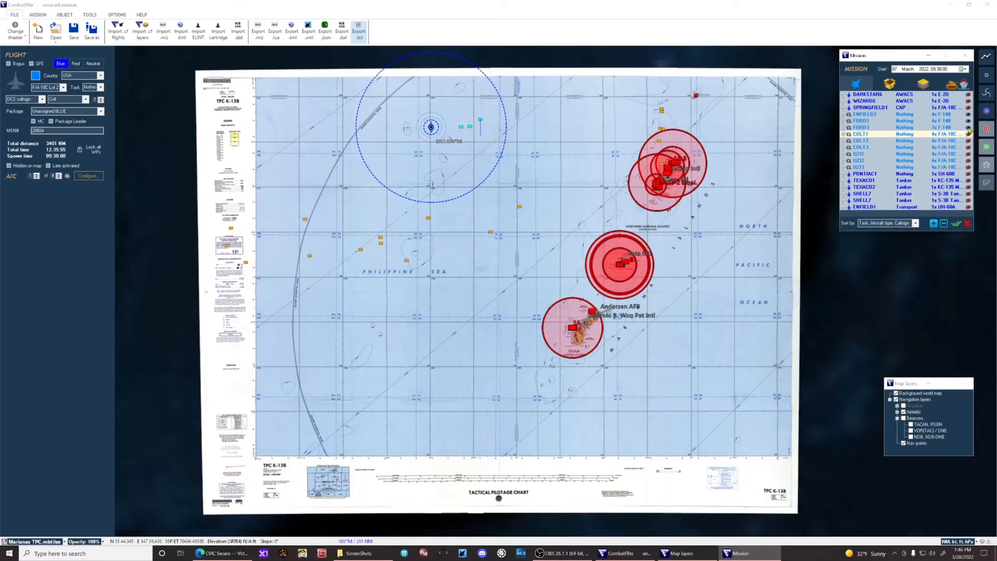
{"action": "left_click", "coordinate": [968, 127]}
{"action": "left_click", "coordinate": [968, 120]}
{"action": "left_click", "coordinate": [968, 114]}
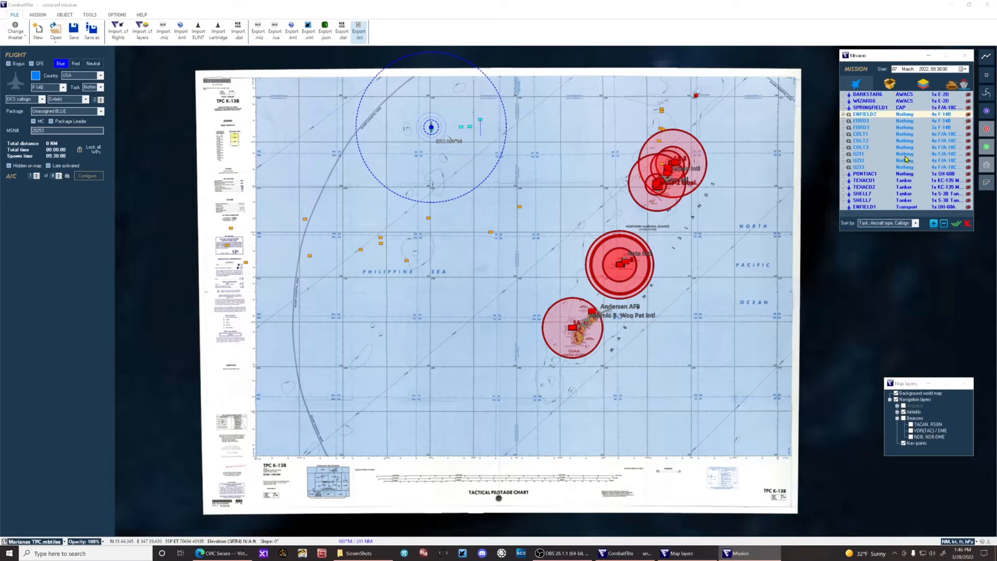
Widen the Mission window so the layer names are readable and hide the Red Threat Circles layer.
{"action": "left_click", "coordinate": [924, 87]}
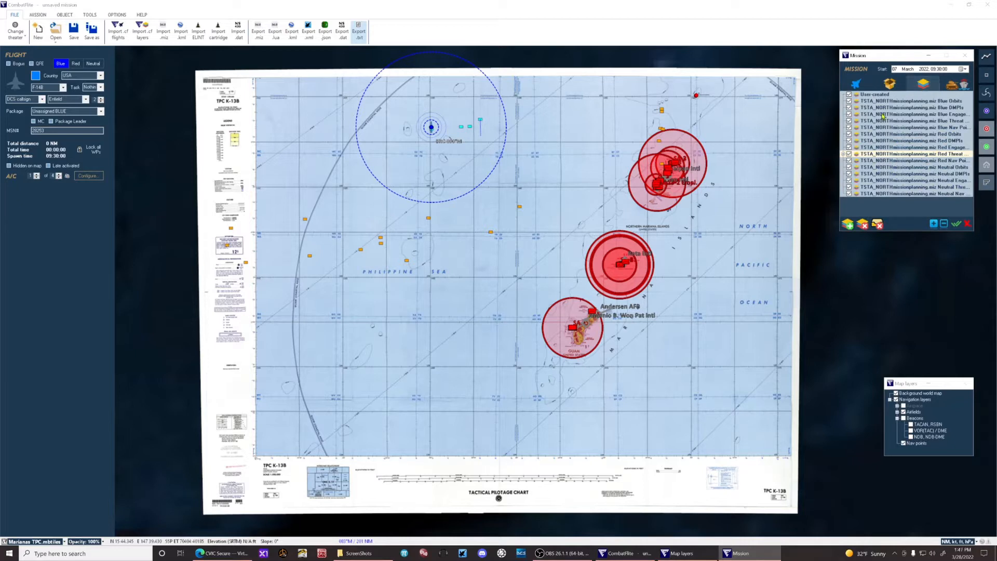
{"action": "left_click_drag", "start_coordinate": [838, 159], "coordinate": [809, 159]}
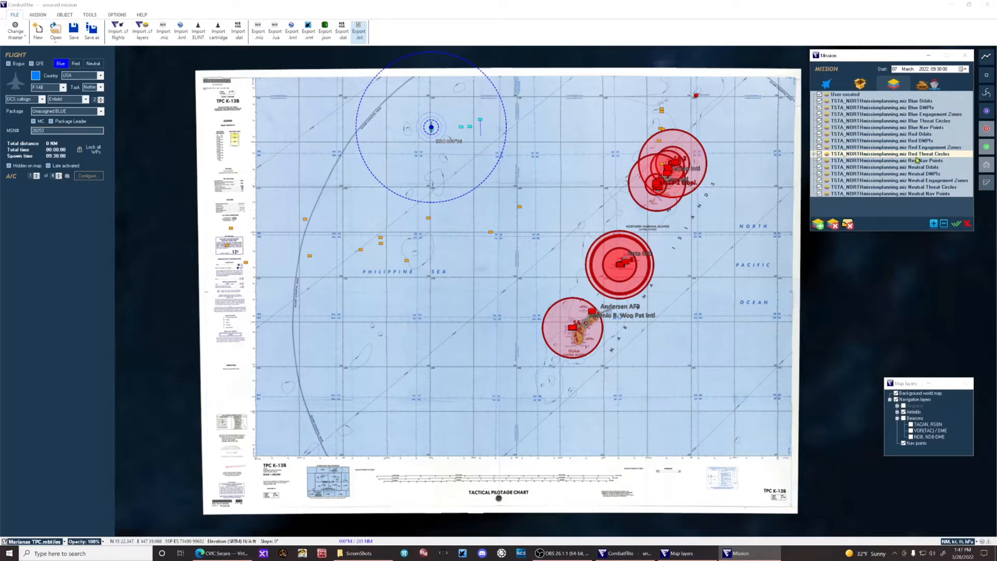
{"action": "left_click", "coordinate": [819, 154]}
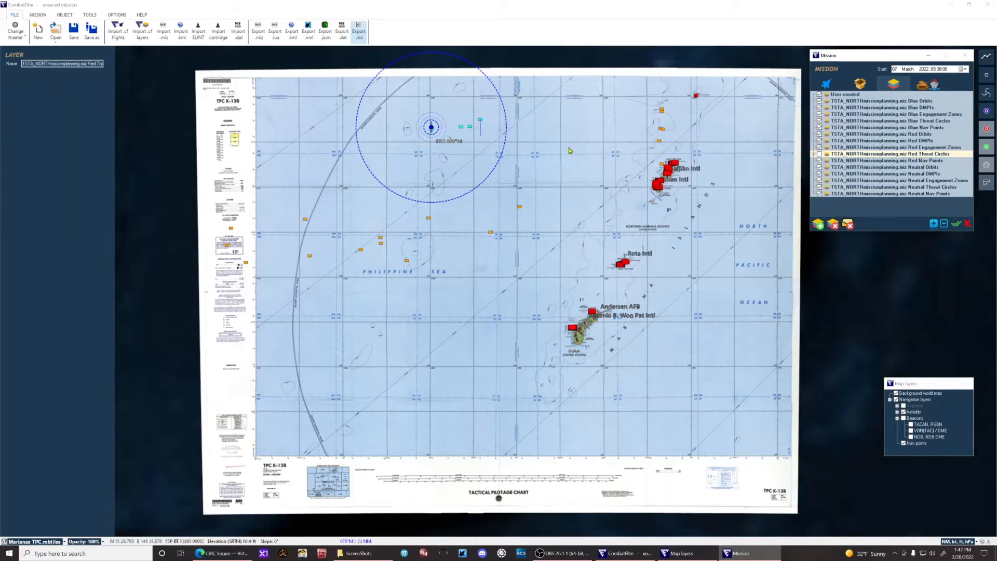
Examine the red unit symbols on Tinian up close, especially the cluster south-west of the abandoned North Tinian airfield.
{"action": "left_click_drag", "start_coordinate": [577, 158], "coordinate": [539, 238]}
{"action": "scroll", "coordinate": [579, 194], "scroll_direction": "up", "scroll_amount": 3}
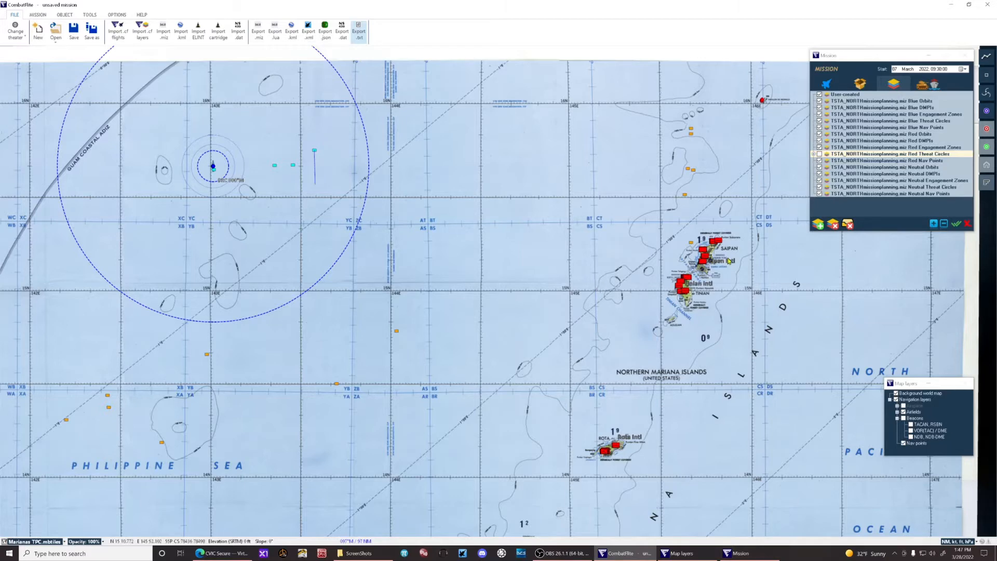
{"action": "scroll", "coordinate": [728, 261], "scroll_direction": "up", "scroll_amount": 5}
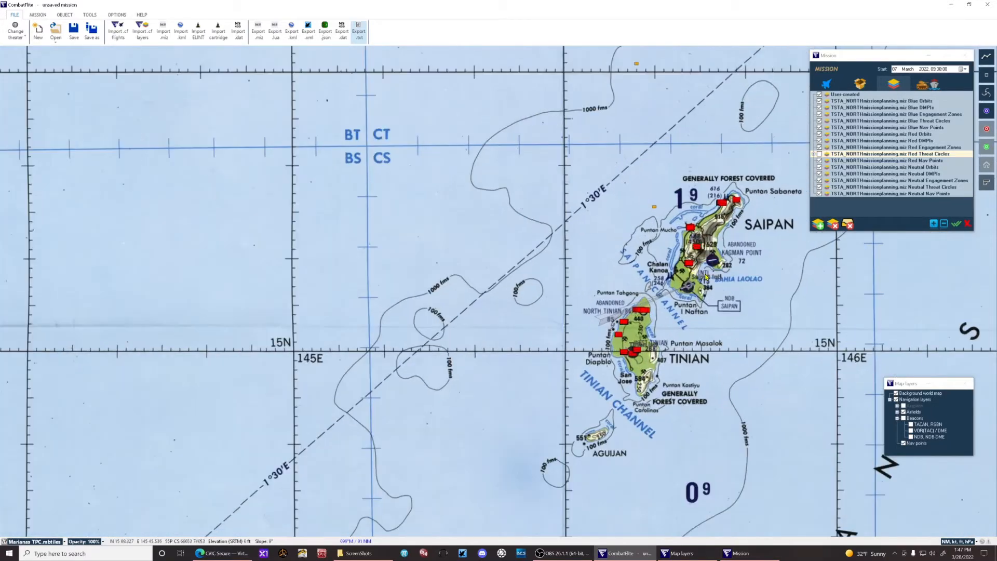
{"action": "scroll", "coordinate": [706, 277], "scroll_direction": "up", "scroll_amount": 2}
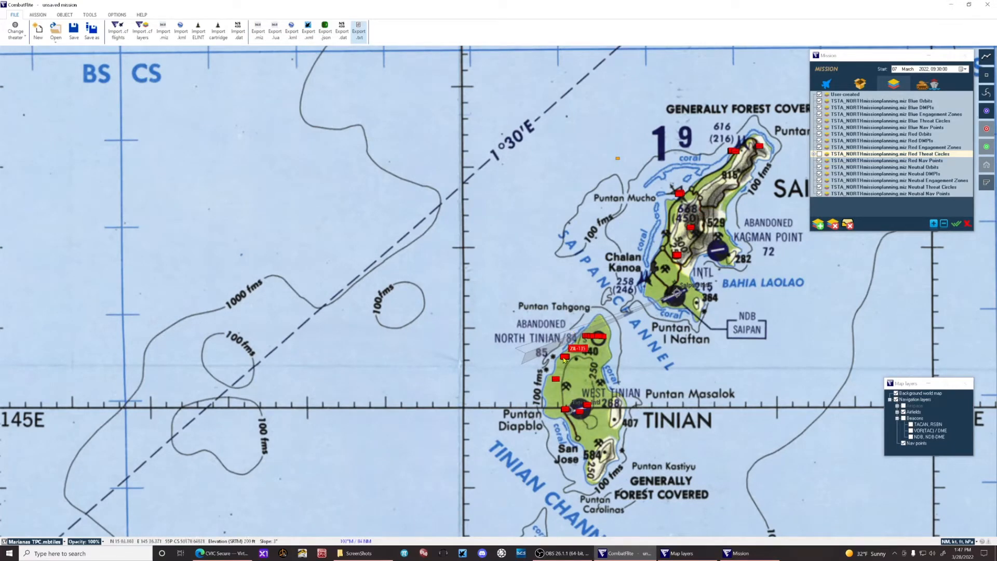
{"action": "scroll", "coordinate": [564, 358], "scroll_direction": "up", "scroll_amount": 6}
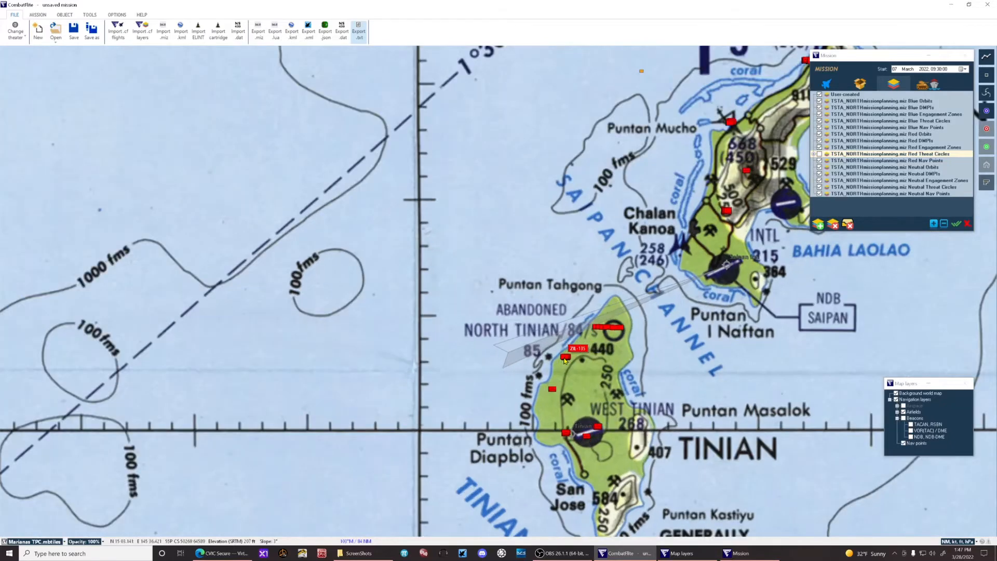
{"action": "scroll", "coordinate": [568, 359], "scroll_direction": "up", "scroll_amount": 6}
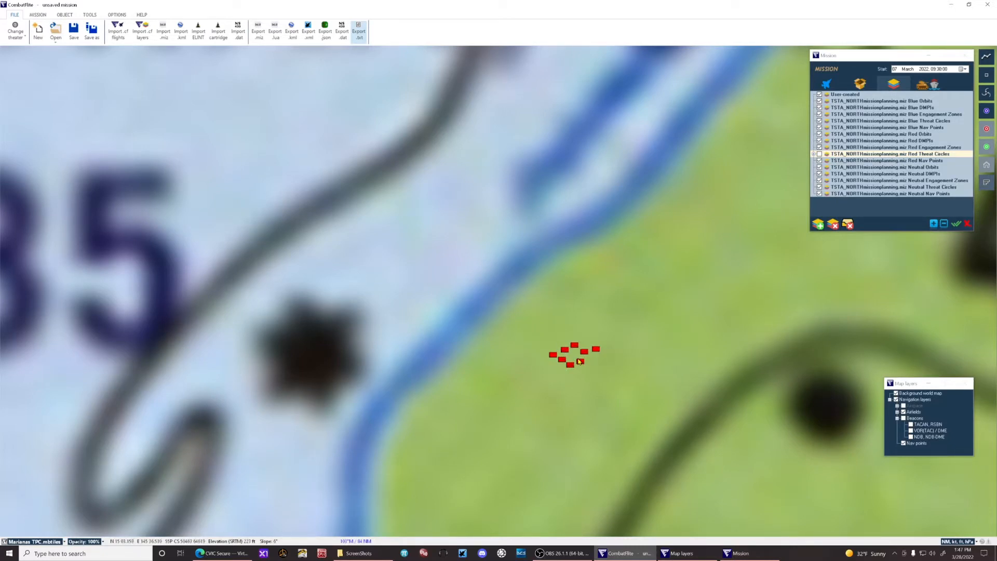
{"action": "scroll", "coordinate": [579, 360], "scroll_direction": "down", "scroll_amount": 3}
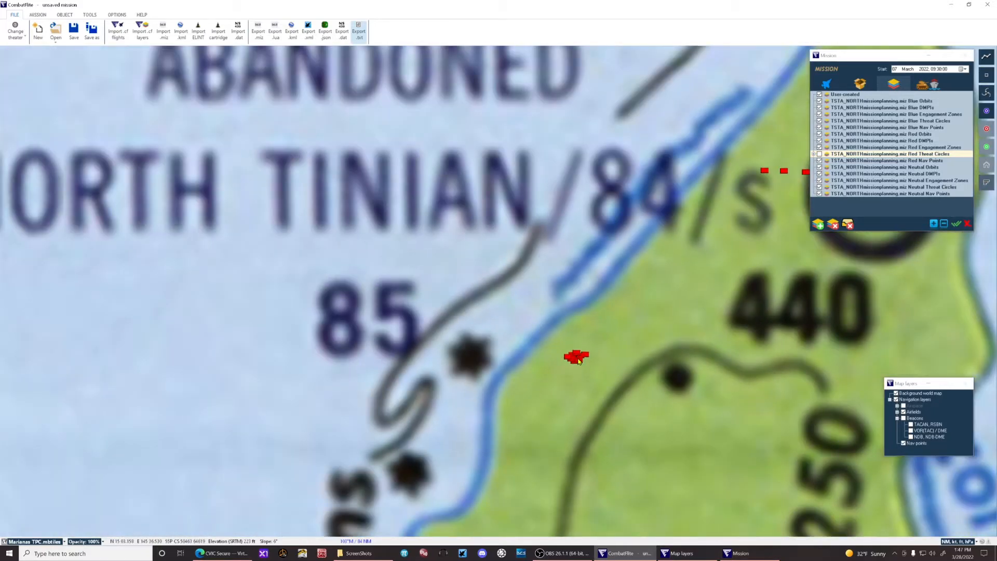
{"action": "scroll", "coordinate": [579, 360], "scroll_direction": "down", "scroll_amount": 4}
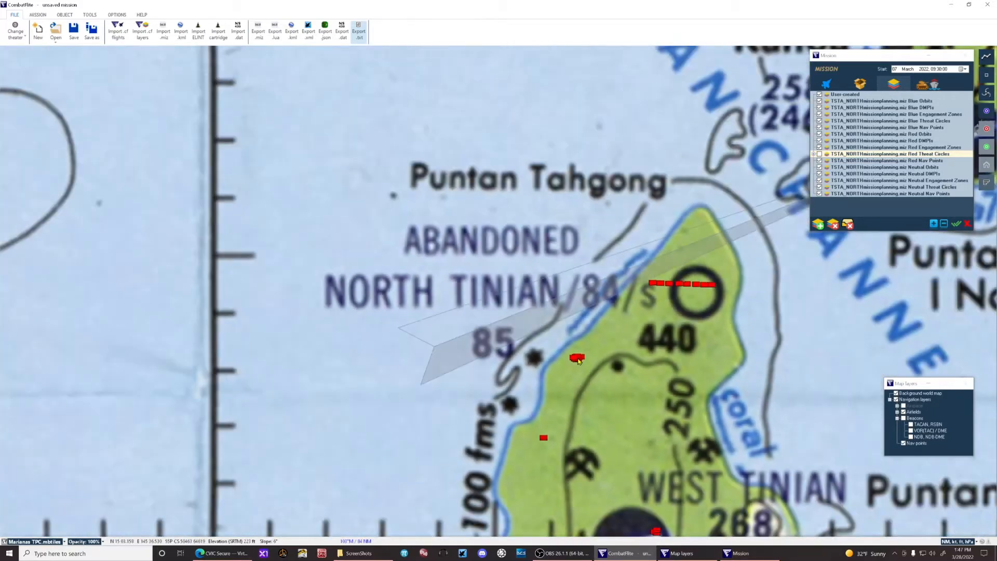
{"action": "scroll", "coordinate": [578, 359], "scroll_direction": "down", "scroll_amount": 3}
{"action": "scroll", "coordinate": [578, 359], "scroll_direction": "down", "scroll_amount": 3}
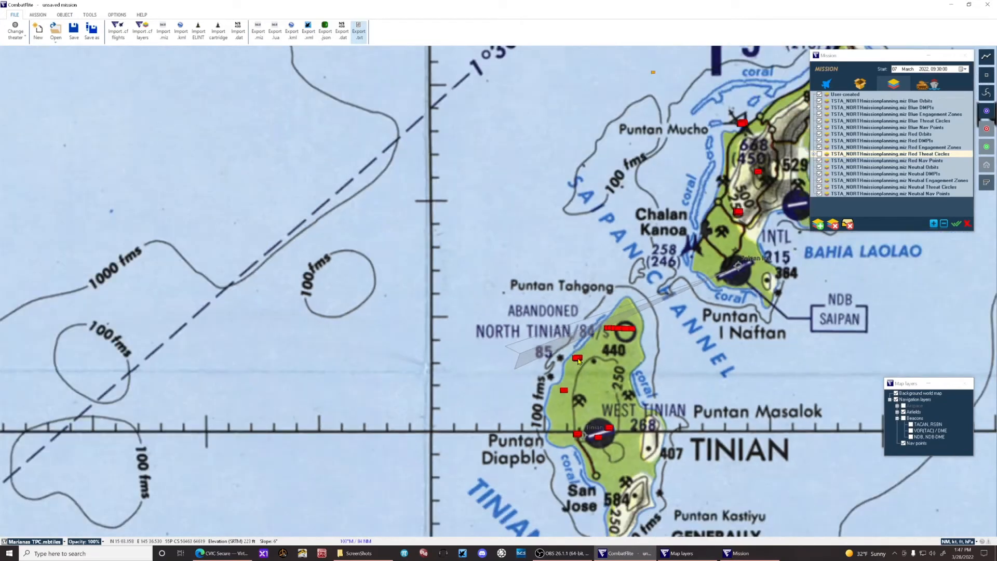
Show the Texaco tanker track east of the carrier on the map.
{"action": "scroll", "coordinate": [577, 360], "scroll_direction": "down", "scroll_amount": 4}
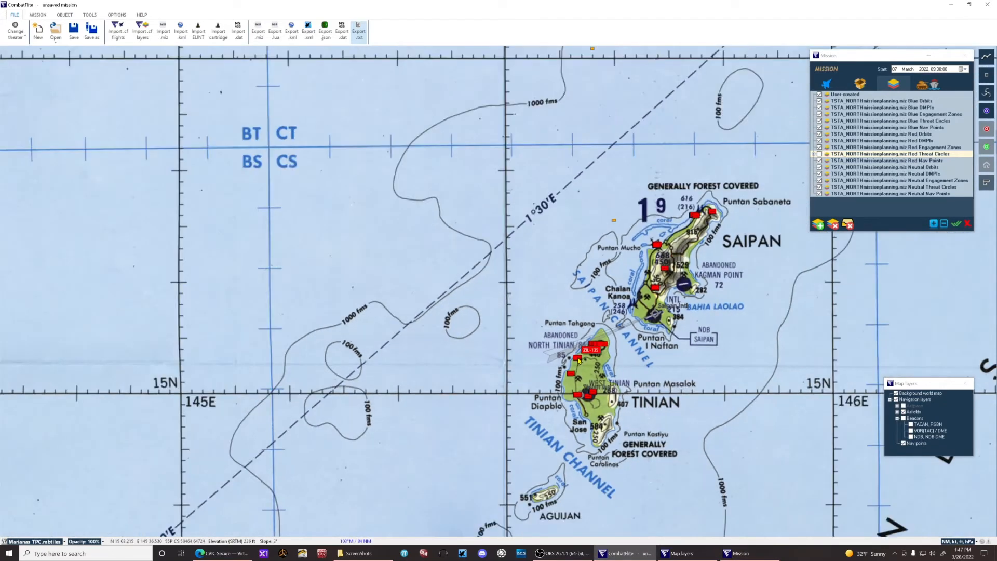
{"action": "scroll", "coordinate": [578, 360], "scroll_direction": "down", "scroll_amount": 4}
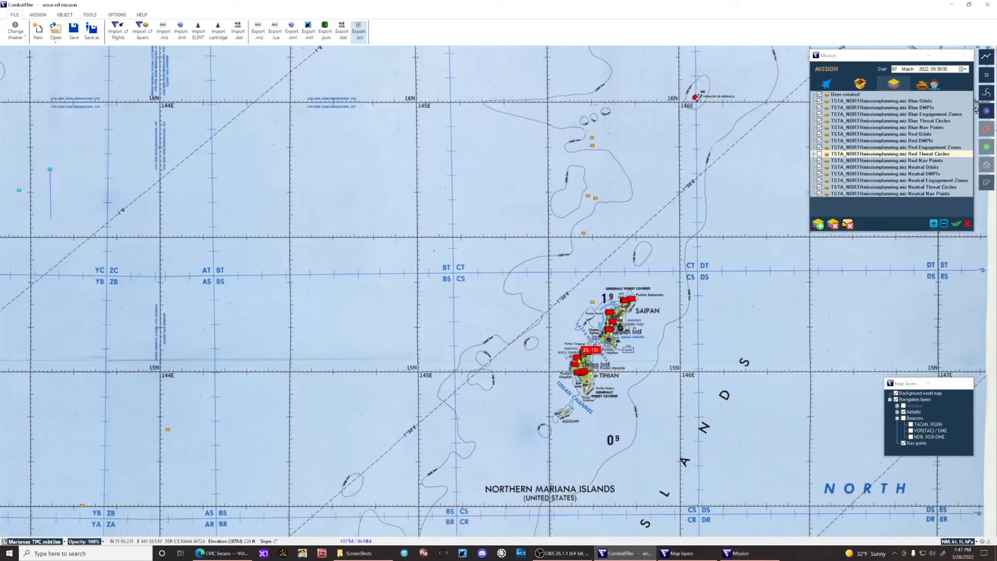
{"action": "scroll", "coordinate": [577, 360], "scroll_direction": "down", "scroll_amount": 3}
{"action": "left_click_drag", "start_coordinate": [426, 348], "coordinate": [545, 341]}
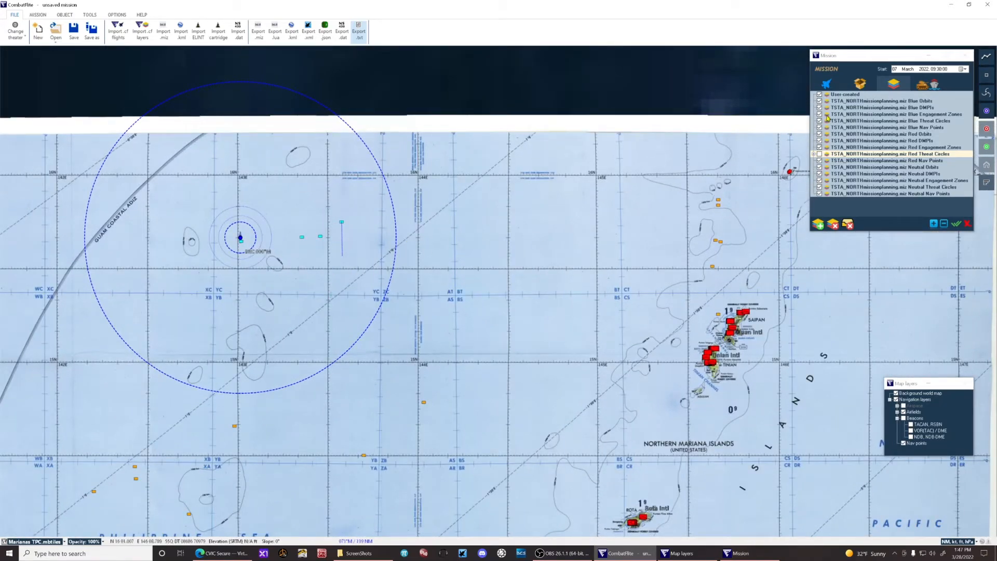
{"action": "left_click", "coordinate": [827, 85]}
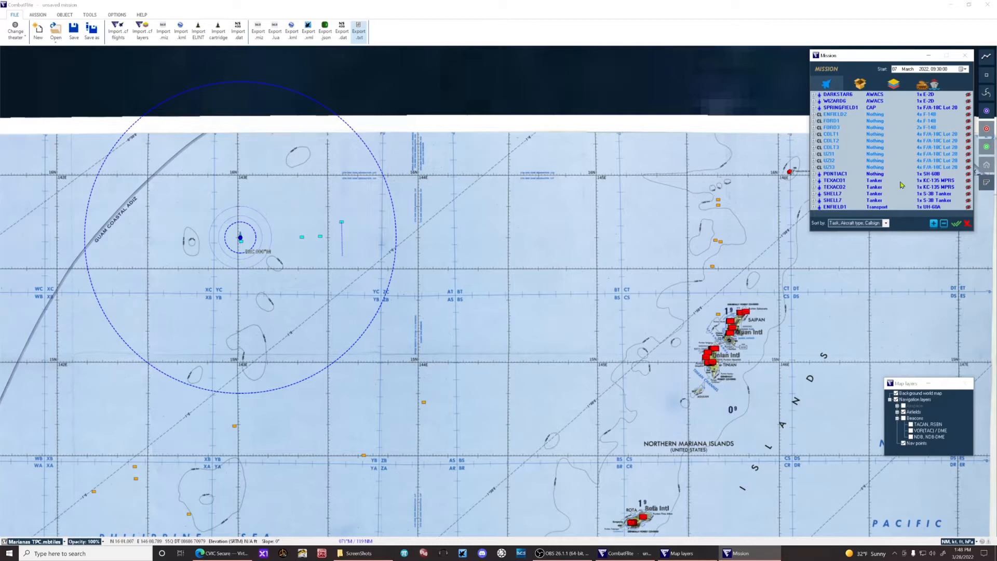
{"action": "left_click", "coordinate": [968, 182]}
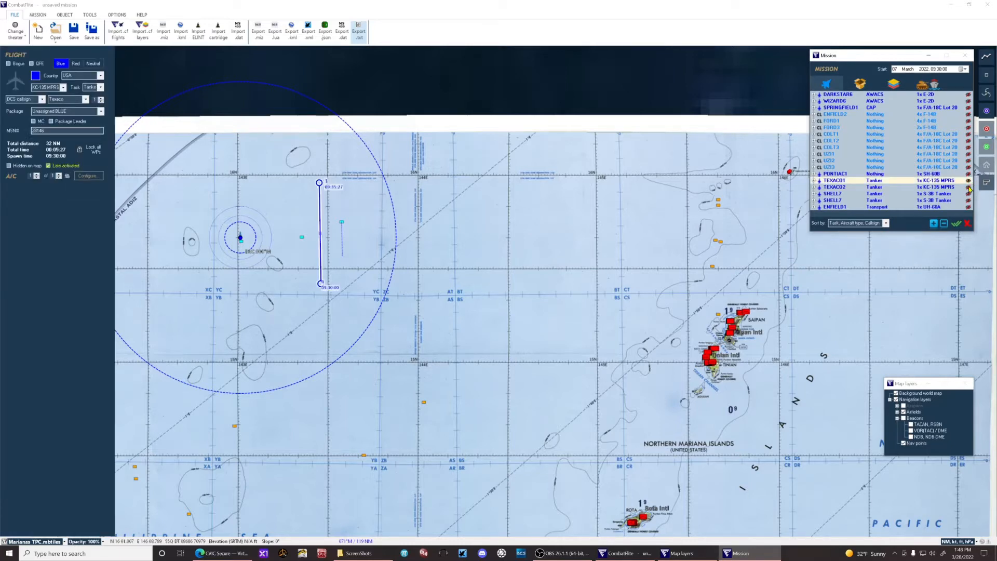
{"action": "left_click", "coordinate": [969, 188]}
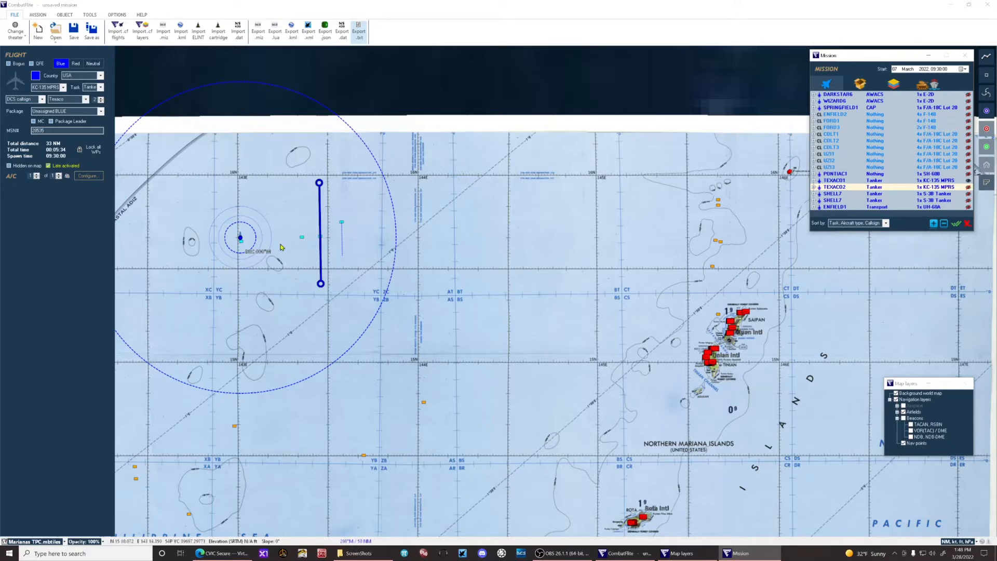
{"action": "left_click", "coordinate": [453, 224]}
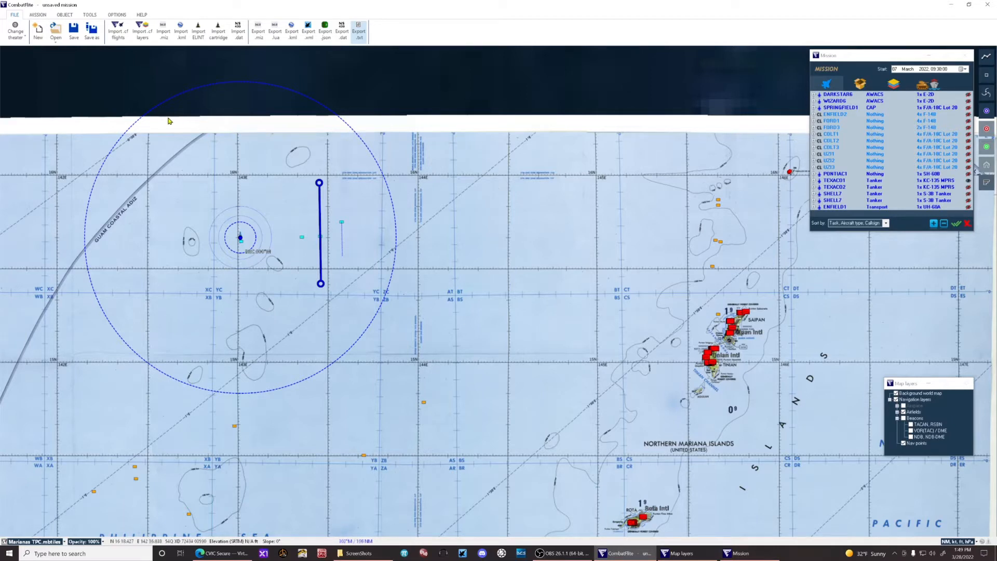
Create a blue USA flight of four F/A-18C with the AI task and an empty payload, and proceed to picking its waypoints.
{"action": "left_click", "coordinate": [42, 14]}
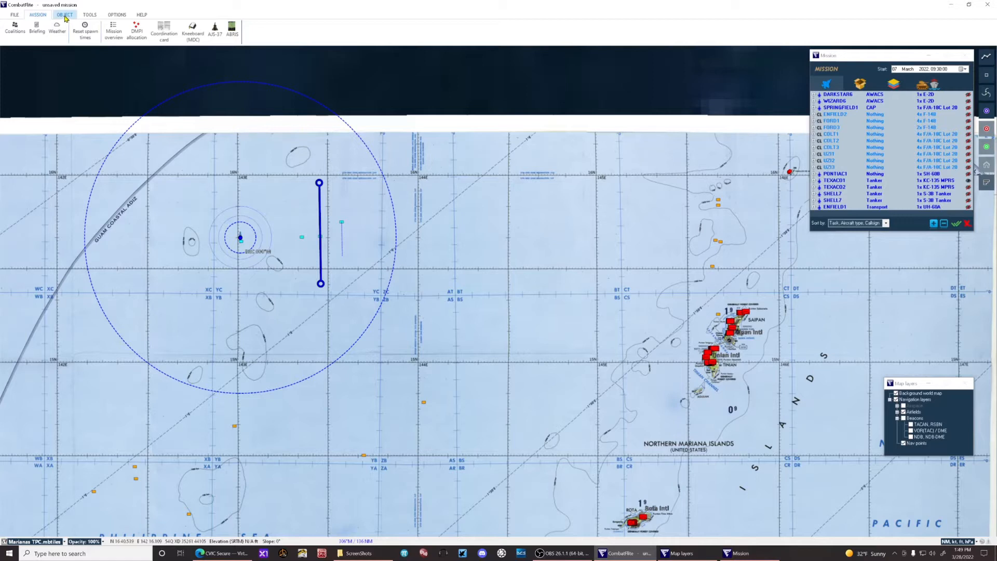
{"action": "left_click", "coordinate": [65, 16]}
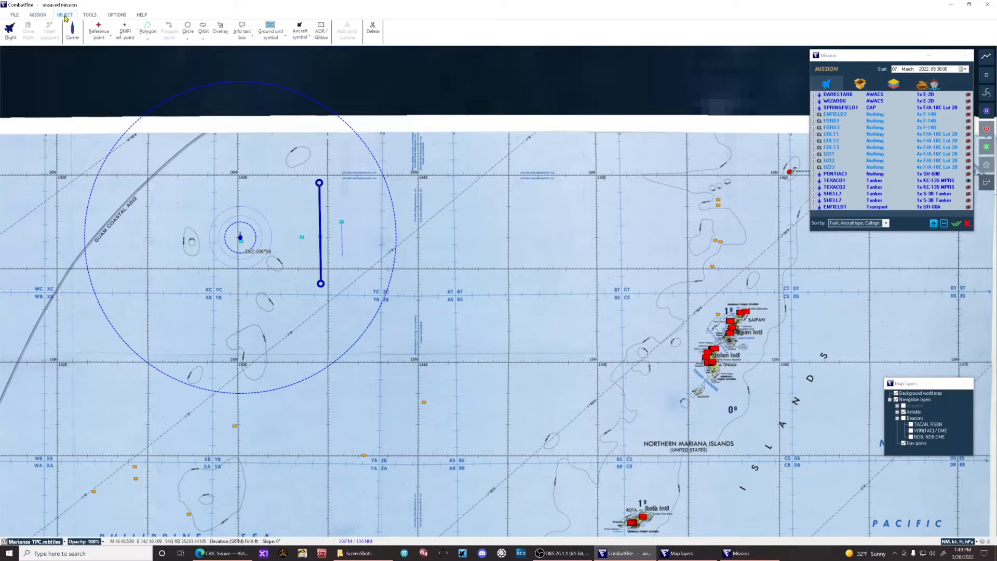
{"action": "left_click", "coordinate": [10, 32]}
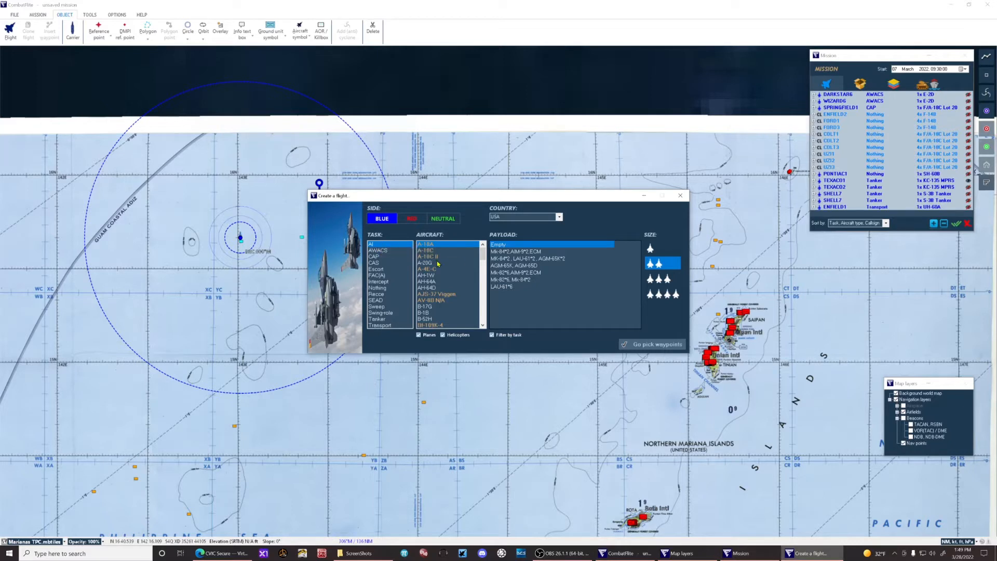
{"action": "scroll", "coordinate": [450, 279], "scroll_direction": "down", "scroll_amount": 9}
{"action": "scroll", "coordinate": [450, 279], "scroll_direction": "down", "scroll_amount": 2}
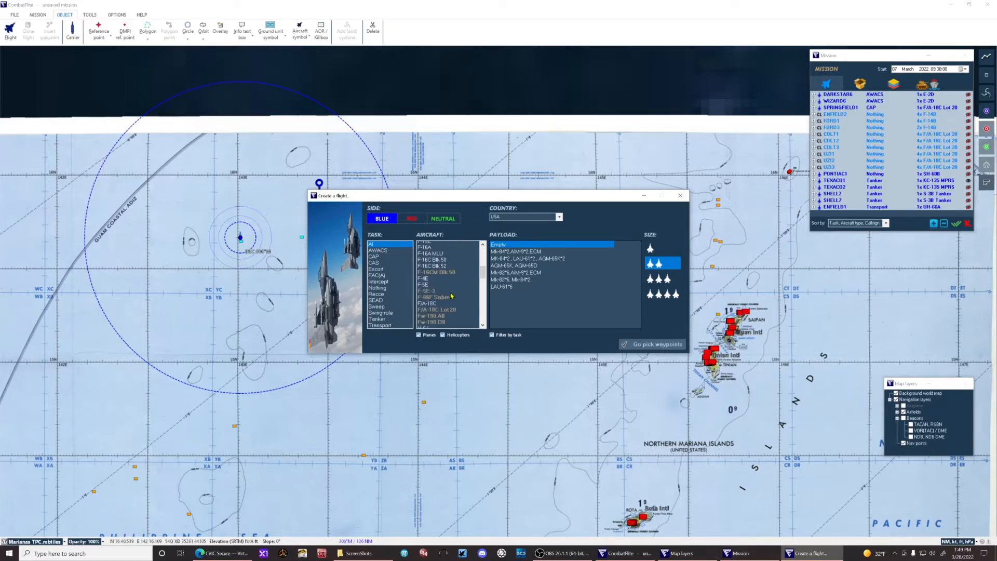
{"action": "left_click", "coordinate": [434, 293]}
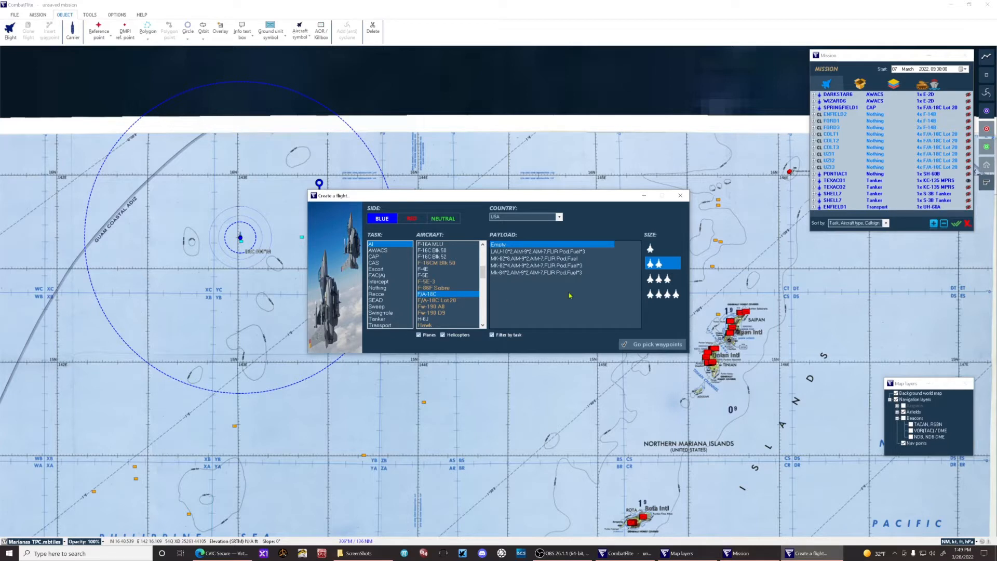
{"action": "left_click", "coordinate": [662, 293]}
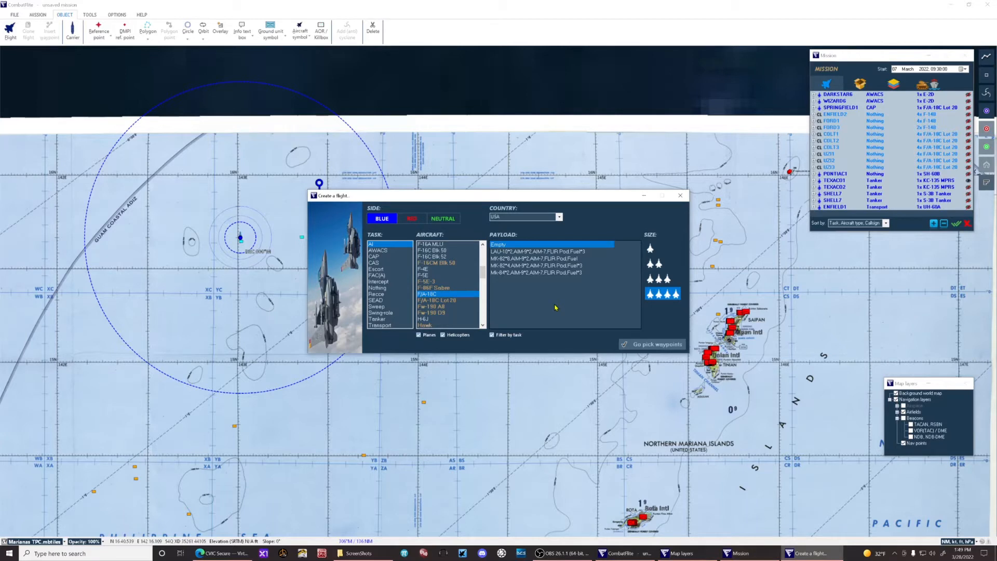
{"action": "left_click", "coordinate": [630, 345]}
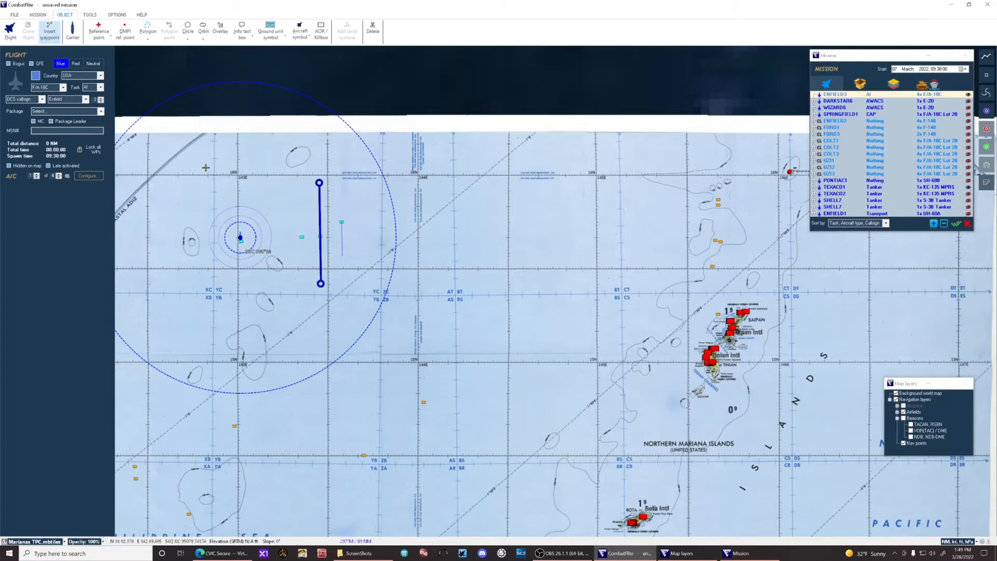
Place the new flight's takeoff waypoint on the carrier CVN-71 Theodore Roosevelt.
{"action": "mouse_move", "coordinate": [238, 237]}
{"action": "scroll", "coordinate": [230, 230], "scroll_direction": "up", "scroll_amount": 3}
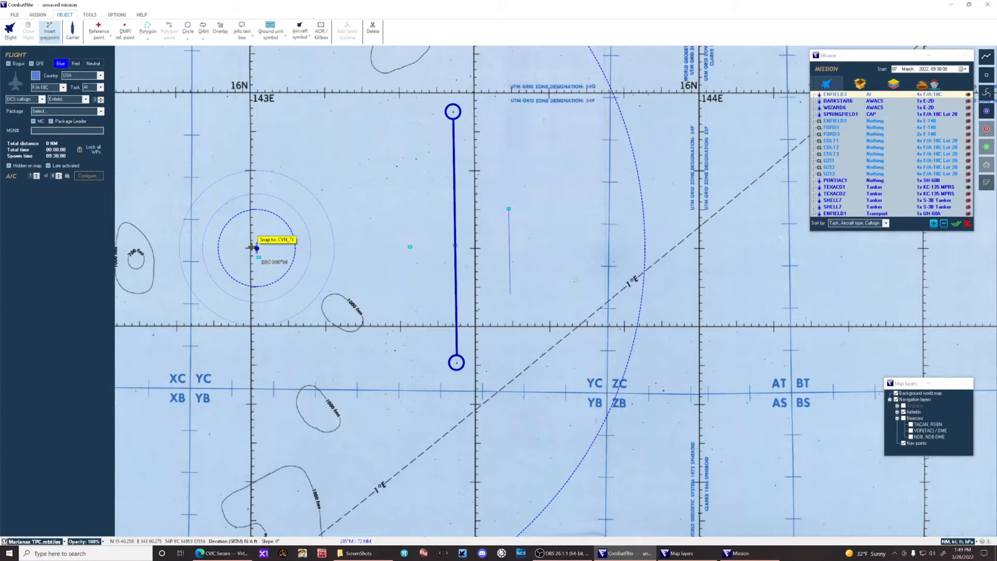
{"action": "left_click", "coordinate": [252, 247]}
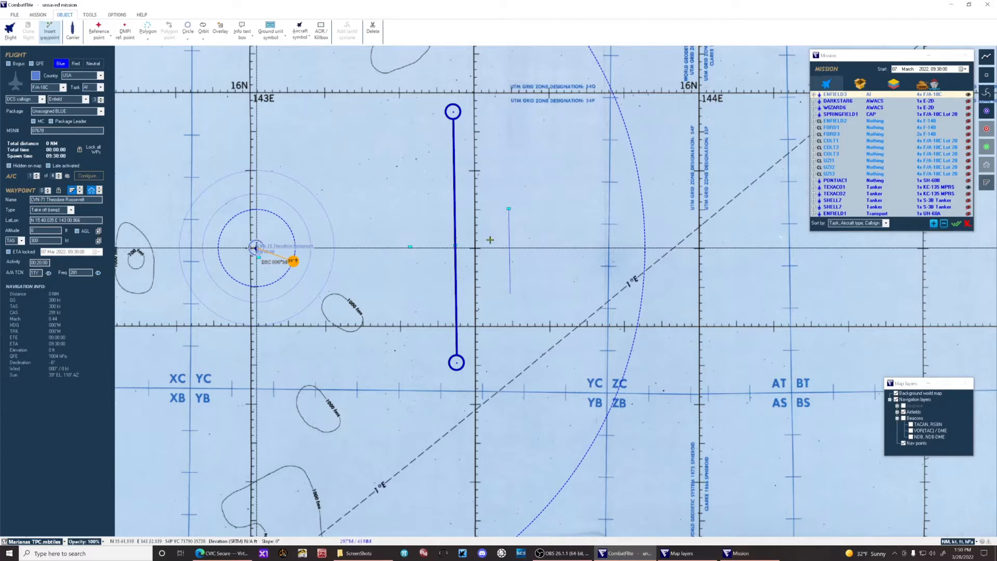
Add three steerpoints heading east-southeast: on the tanker track about 26 NM out, about 42 NM further, and another 77 NM further, northwest of Tinian.
{"action": "scroll", "coordinate": [488, 239], "scroll_direction": "down", "scroll_amount": 2}
{"action": "scroll", "coordinate": [596, 277], "scroll_direction": "down", "scroll_amount": 2}
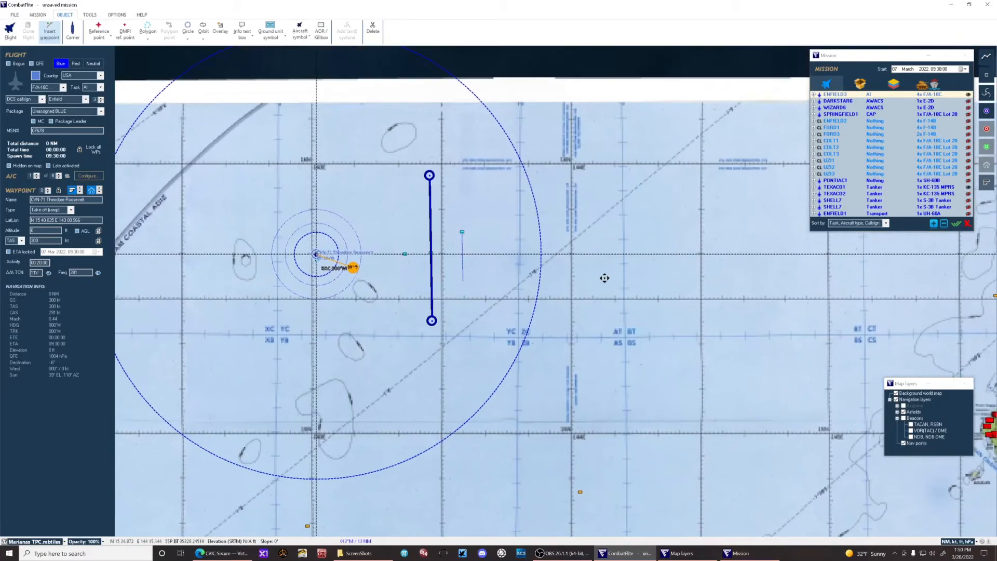
{"action": "scroll", "coordinate": [581, 275], "scroll_direction": "down", "scroll_amount": 1}
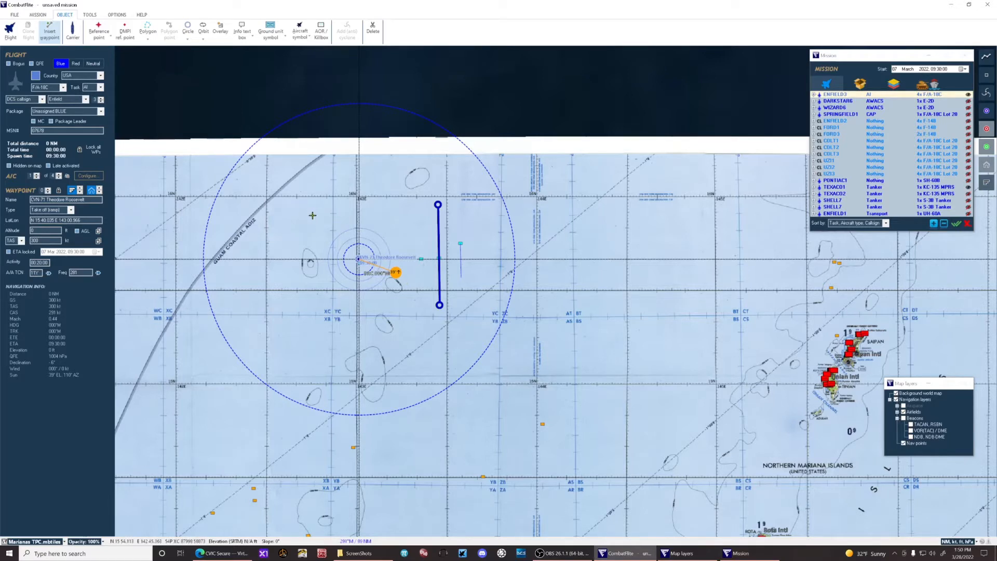
{"action": "left_click", "coordinate": [48, 35]}
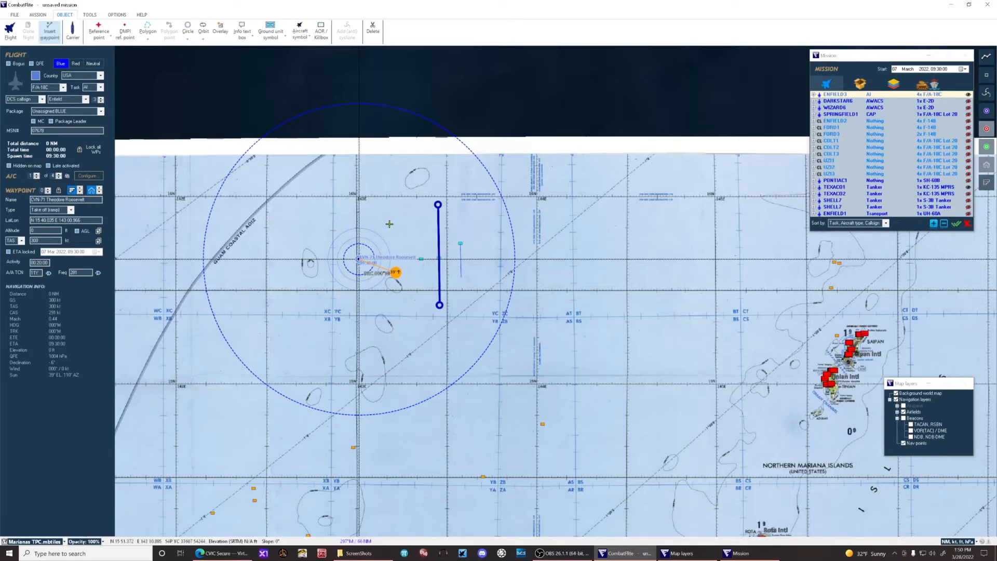
{"action": "left_click", "coordinate": [438, 268]}
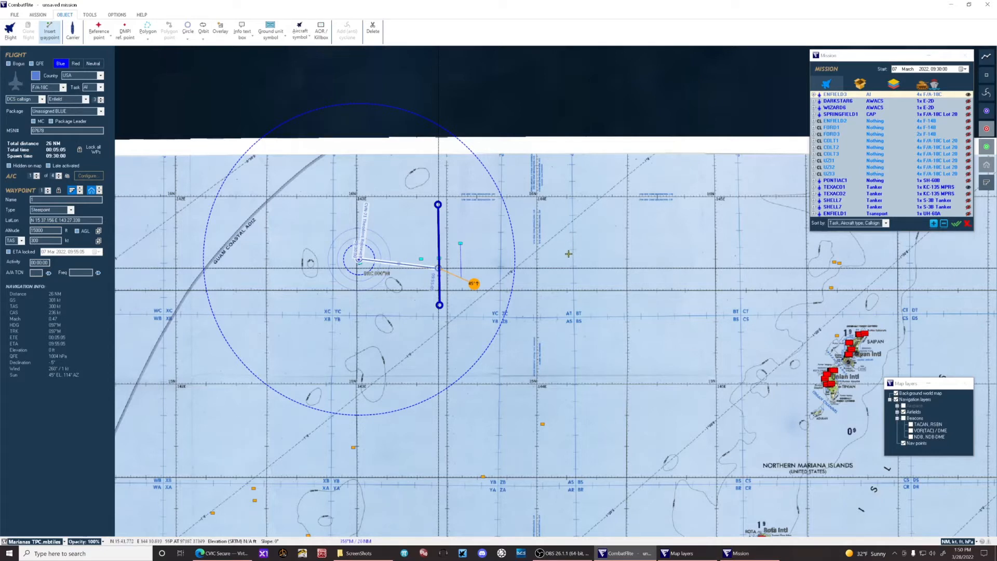
{"action": "left_click", "coordinate": [565, 290]}
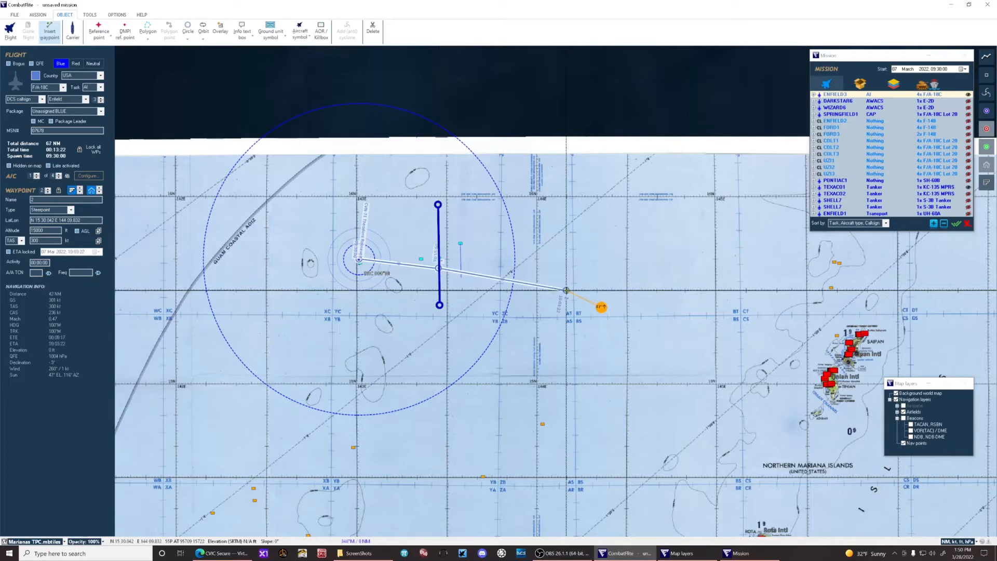
{"action": "left_click", "coordinate": [798, 351]}
Place waypoint 4 on the red target southwest of North Tinian airfield and waypoint 5 about 54 NM back to the west-northwest.
{"action": "scroll", "coordinate": [829, 379], "scroll_direction": "up", "scroll_amount": 4}
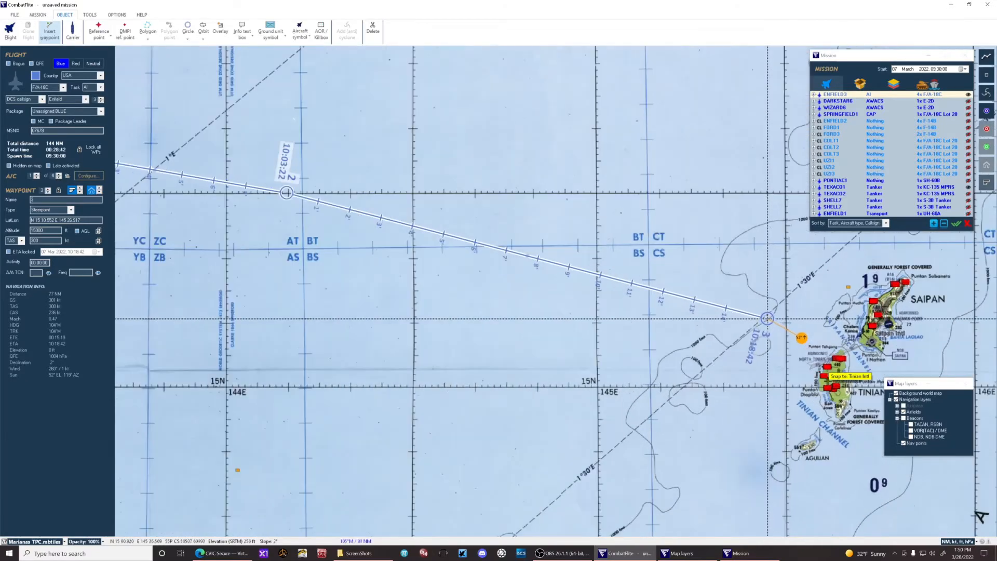
{"action": "scroll", "coordinate": [828, 378], "scroll_direction": "up", "scroll_amount": 3}
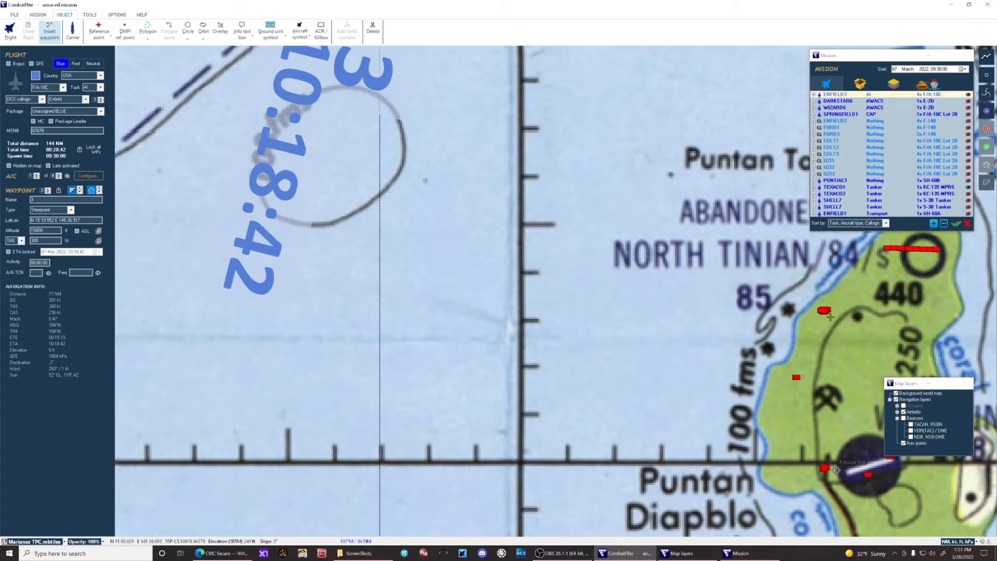
{"action": "left_click", "coordinate": [830, 317]}
{"action": "scroll", "coordinate": [793, 337], "scroll_direction": "down", "scroll_amount": 3}
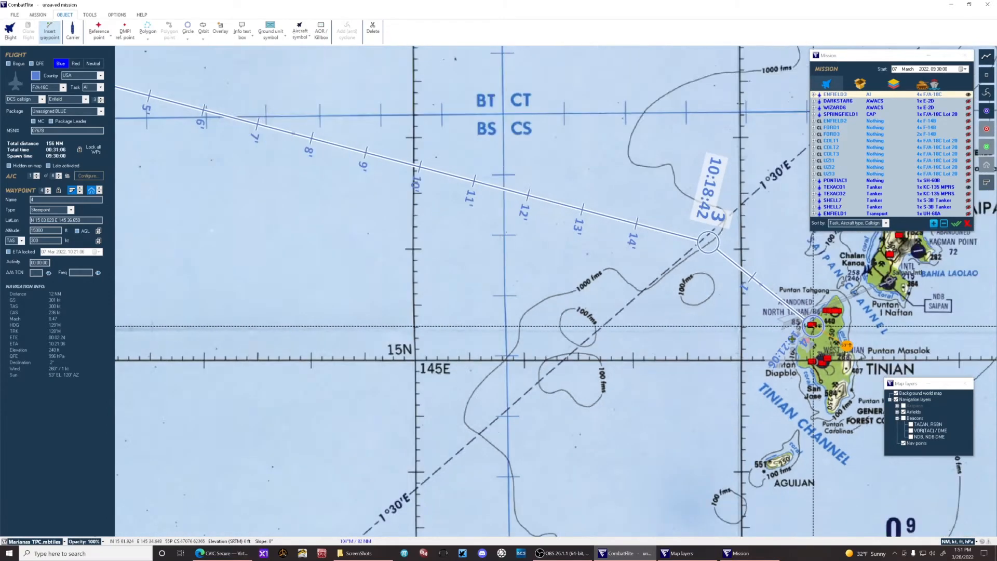
{"action": "scroll", "coordinate": [791, 339], "scroll_direction": "down", "scroll_amount": 4}
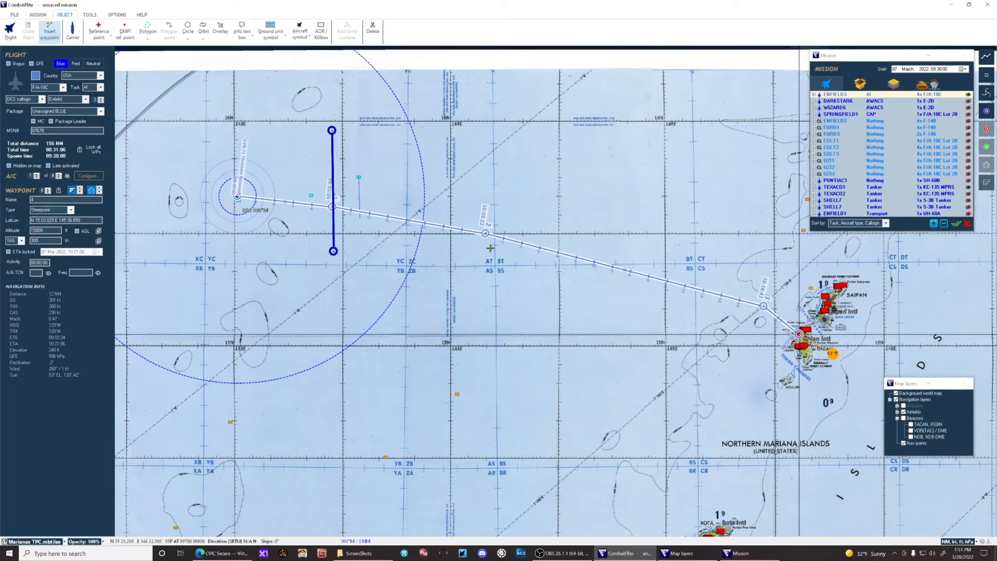
{"action": "left_click", "coordinate": [601, 289]}
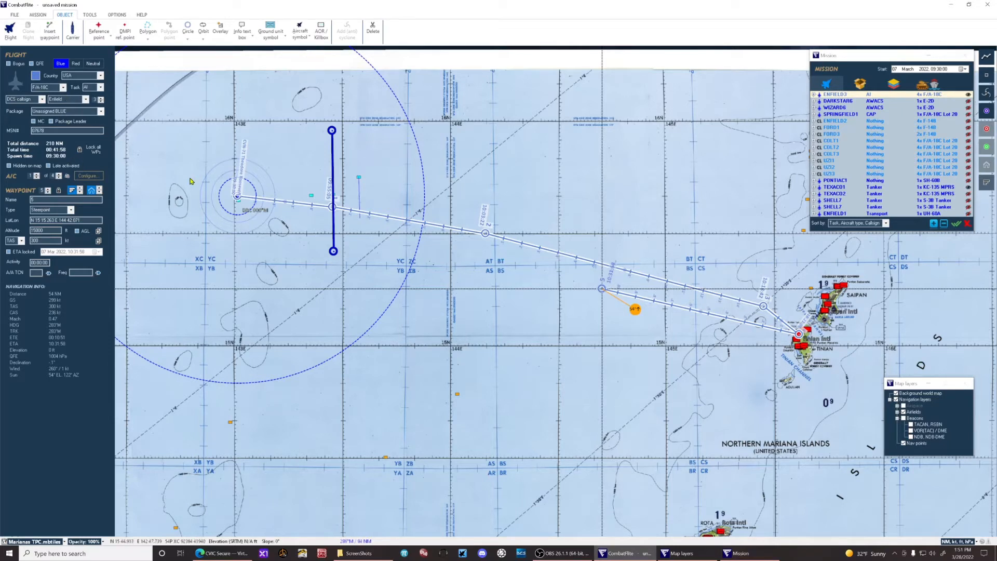
Name waypoint 1 on the tanker track AAR, set its type to AAR and its ground speed to 420 kt.
{"action": "left_click", "coordinate": [332, 208]}
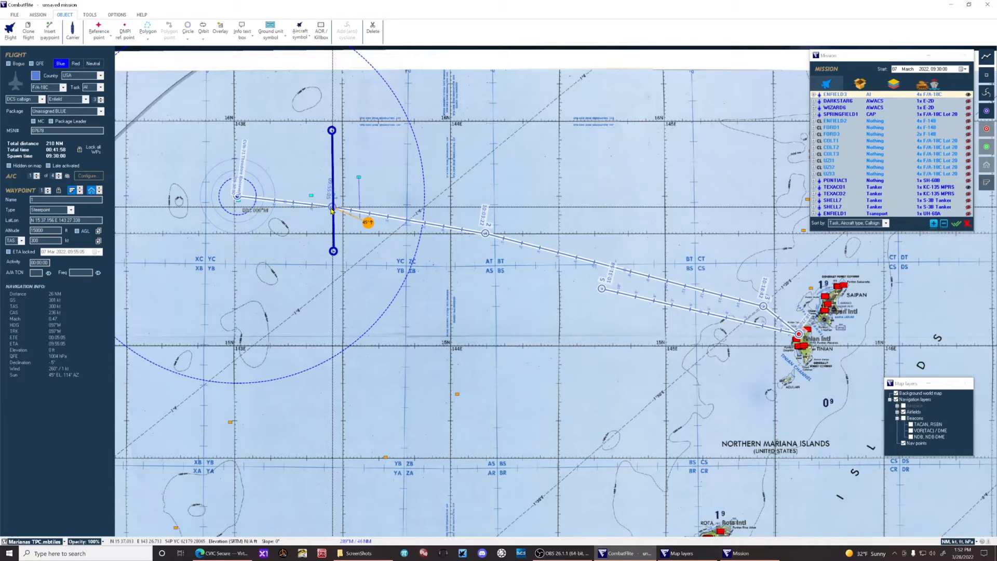
{"action": "left_click", "coordinate": [58, 200]}
{"action": "type", "text": "AAR"}
{"action": "left_click", "coordinate": [71, 212]}
{"action": "left_click", "coordinate": [57, 217]}
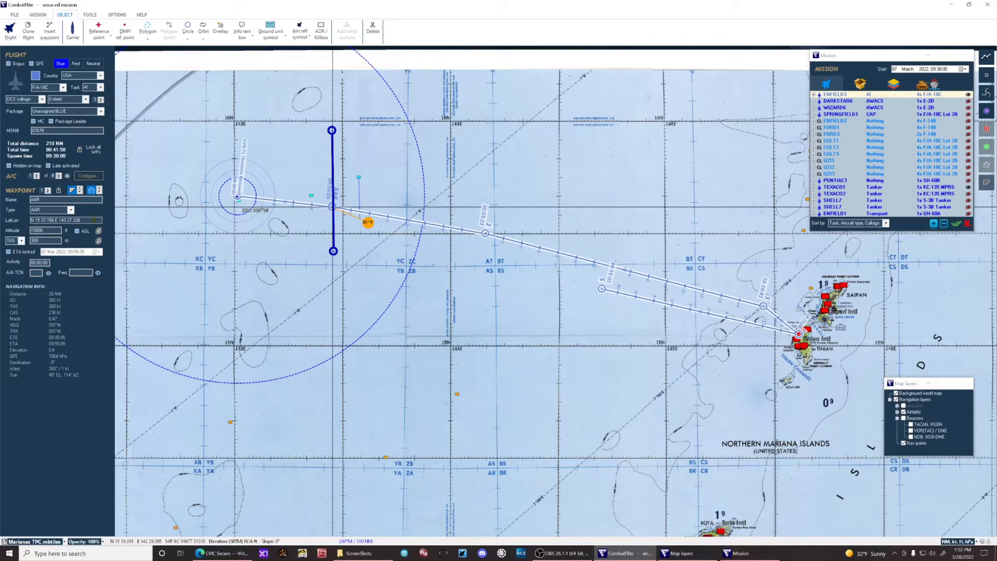
{"action": "left_click", "coordinate": [22, 241]}
{"action": "left_click", "coordinate": [16, 257]}
{"action": "type", "text": "420"}
{"action": "key", "text": "Return"}
Name waypoint 2 PUSH, set its type to Push Pt and its ground speed to 420 kt.
{"action": "left_click", "coordinate": [485, 234]}
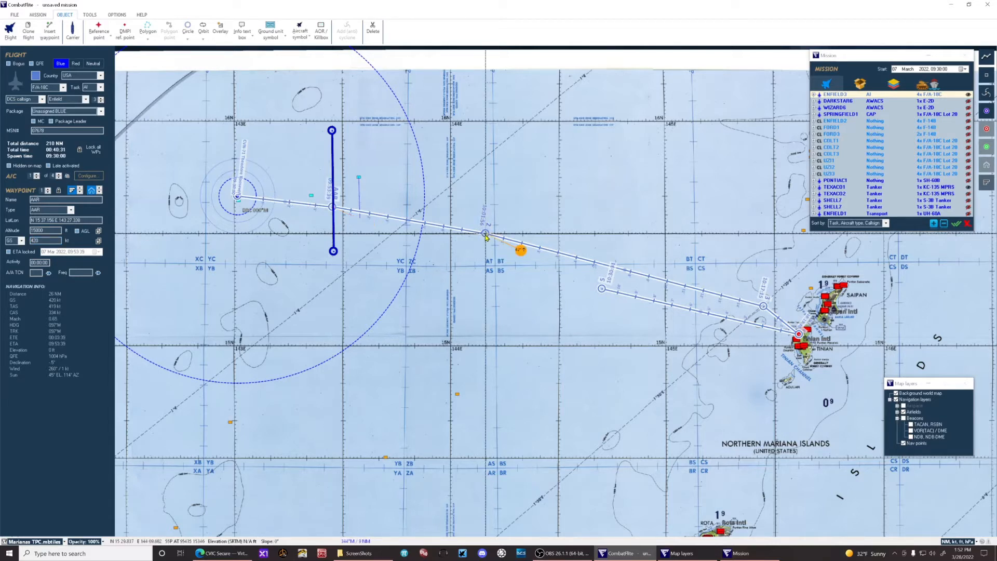
{"action": "double_click", "coordinate": [34, 199]}
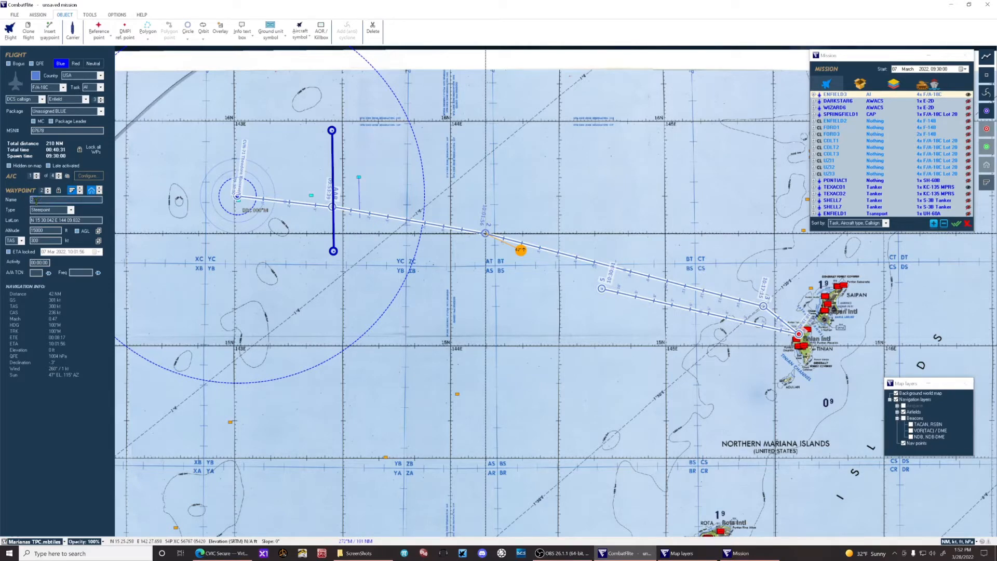
{"action": "type", "text": "PUSH"}
{"action": "left_click", "coordinate": [71, 210]}
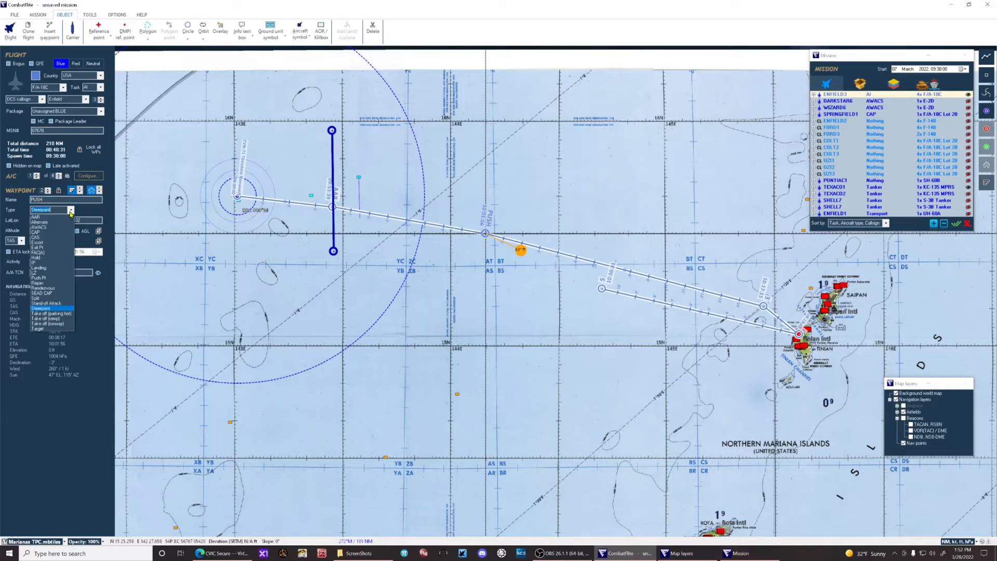
{"action": "left_click", "coordinate": [59, 278]}
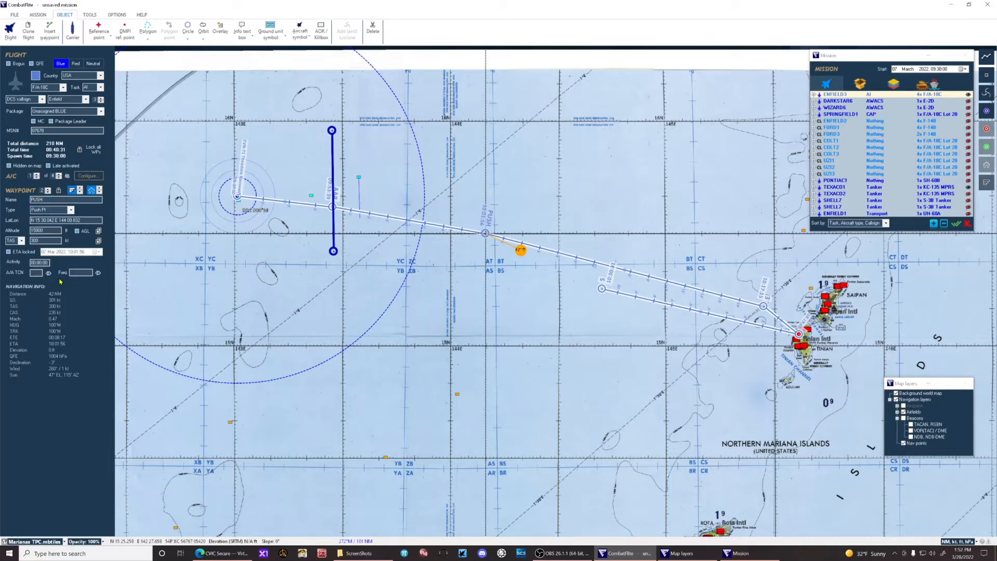
{"action": "left_click", "coordinate": [21, 241]}
{"action": "left_click", "coordinate": [16, 258]}
{"action": "type", "text": "420"}
{"action": "key", "text": "Return"}
Name waypoint 3 IP, set its type to IP, enter a speed of 420 kt and switch the speed reference to GS.
{"action": "left_click", "coordinate": [48, 189]}
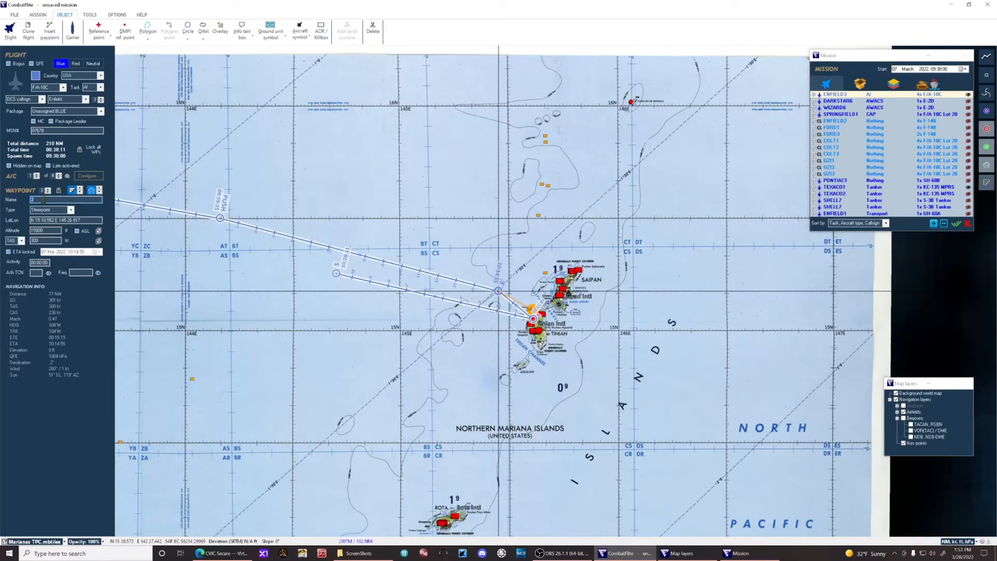
{"action": "type", "text": "IUP"}
{"action": "key", "text": "BackSpace"}
{"action": "key", "text": "BackSpace"}
{"action": "left_click", "coordinate": [71, 210]}
{"action": "left_click", "coordinate": [51, 262]}
{"action": "double_click", "coordinate": [41, 241]}
{"action": "type", "text": "420"}
{"action": "key", "text": "Return"}
{"action": "left_click", "coordinate": [21, 241]}
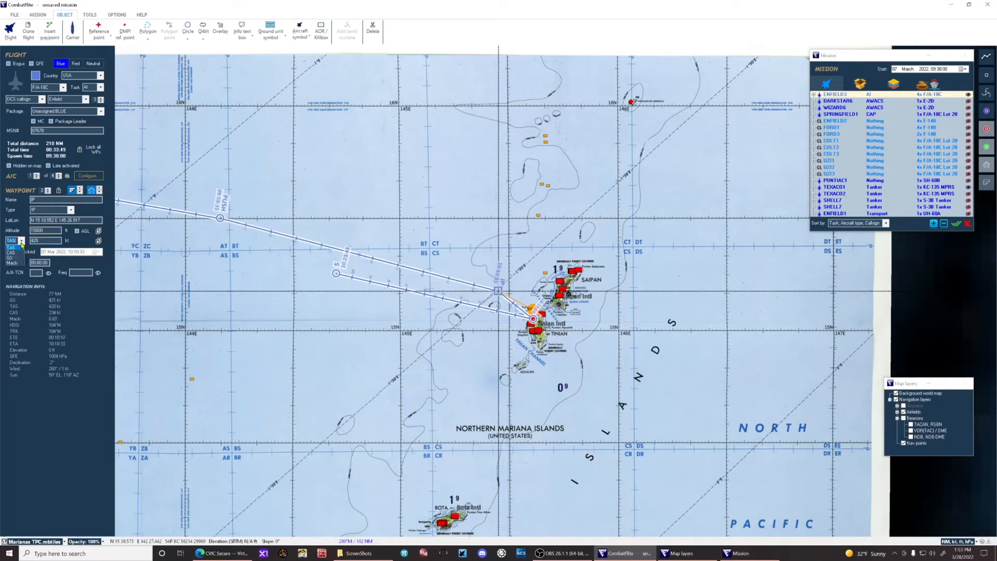
{"action": "left_click", "coordinate": [21, 257]}
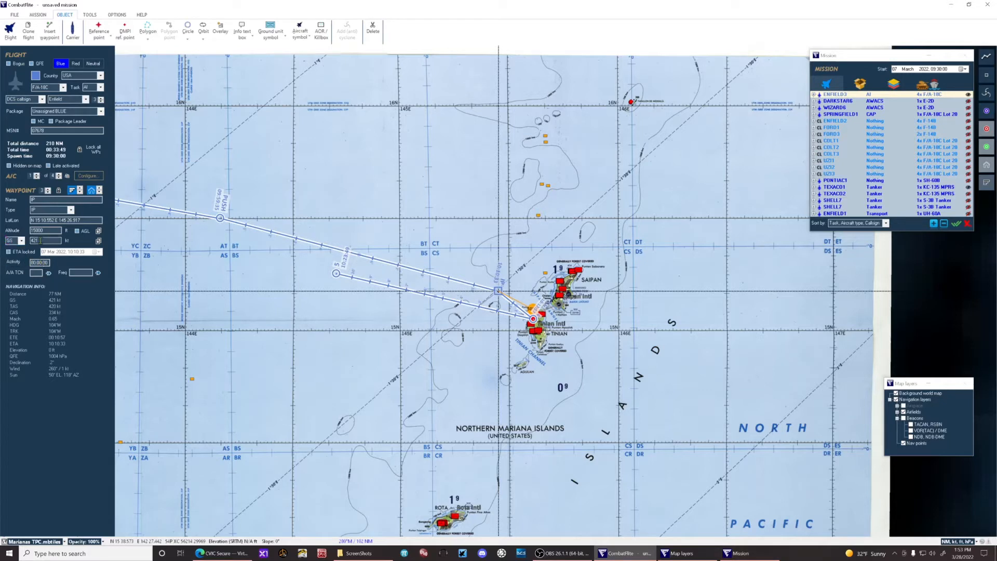
Set the IP's ground speed to 420 kt, and make waypoint 4 a Target named TGT.
{"action": "type", "text": "420"}
{"action": "left_click", "coordinate": [48, 189]}
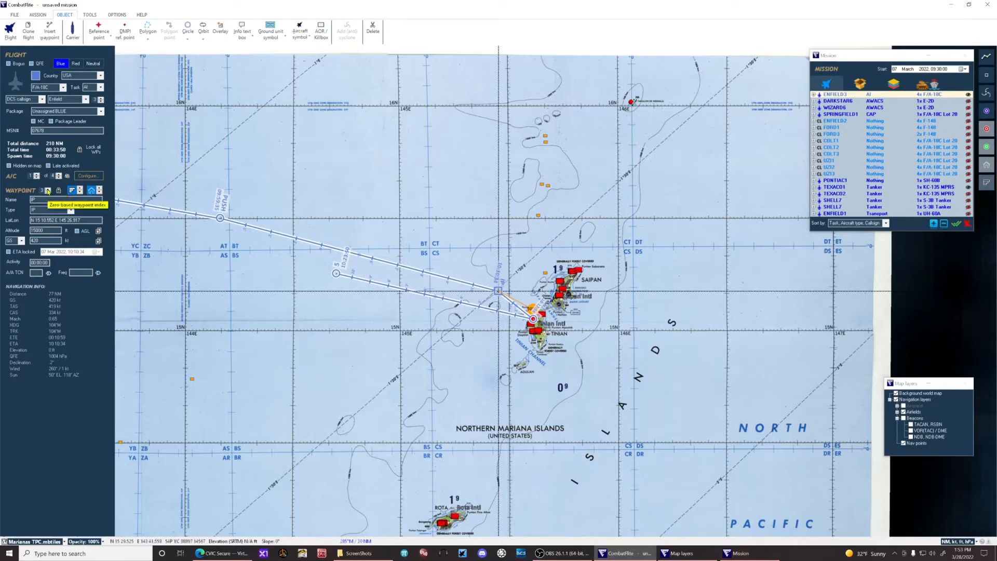
{"action": "double_click", "coordinate": [42, 199]}
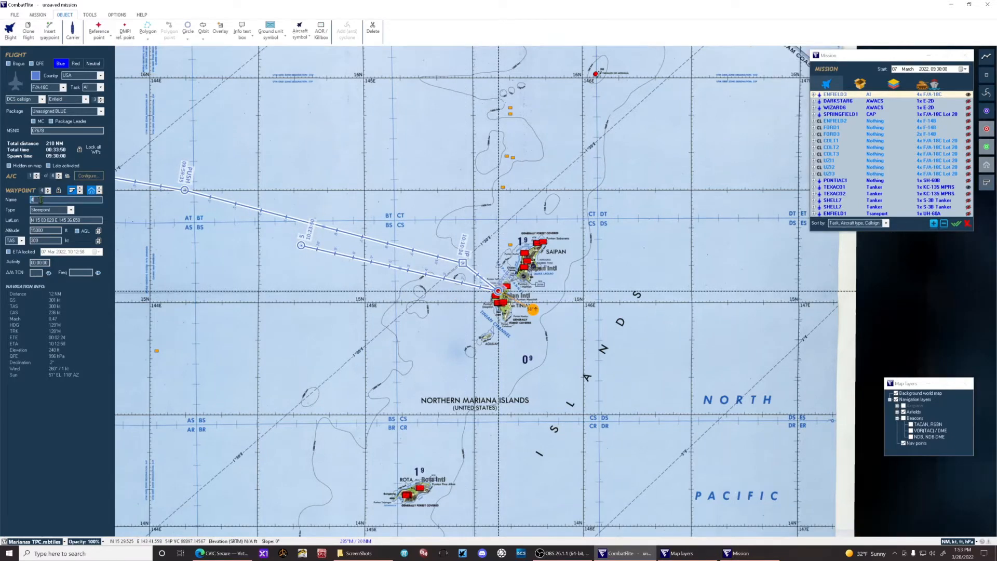
{"action": "type", "text": "TGT"}
{"action": "left_click", "coordinate": [71, 210]}
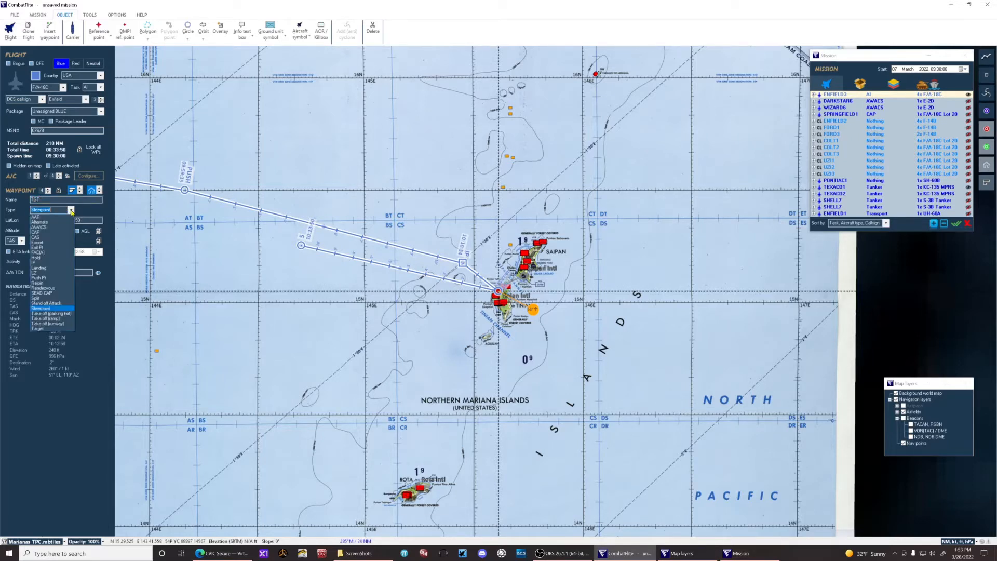
{"action": "left_click", "coordinate": [43, 329]}
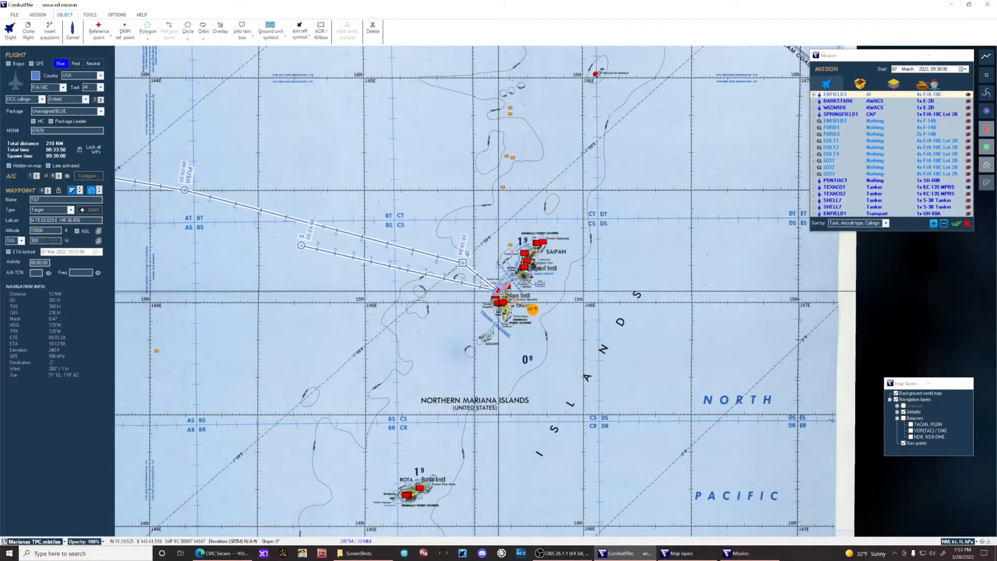
Switch the TGT waypoint's speed reference to GS and set its speed to 420 kt.
{"action": "left_click", "coordinate": [22, 240]}
{"action": "left_click", "coordinate": [14, 252]}
{"action": "double_click", "coordinate": [41, 239]}
Name waypoint 5 EFP, leave its type as Steerpoint and set its ground speed to 420 kt.
{"action": "left_click", "coordinate": [48, 192]}
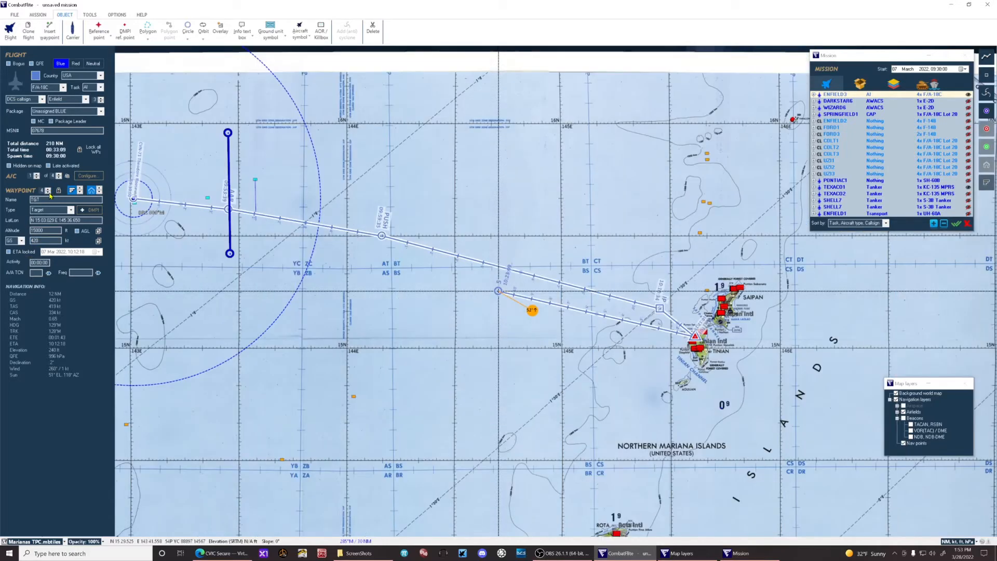
{"action": "left_click", "coordinate": [48, 192]}
{"action": "type", "text": "EFP"}
{"action": "left_click", "coordinate": [71, 211]}
{"action": "left_click", "coordinate": [71, 211]}
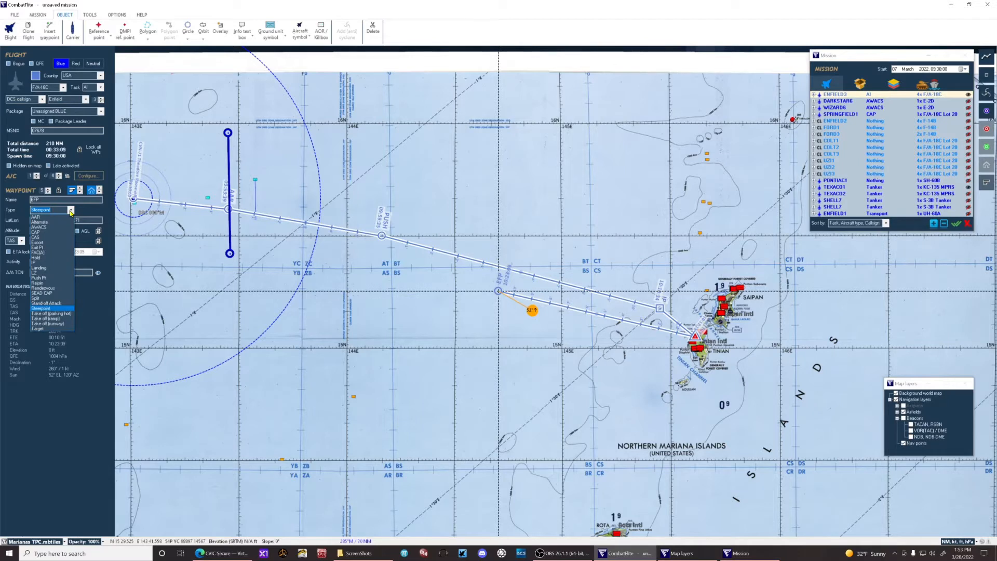
{"action": "left_click", "coordinate": [70, 211]}
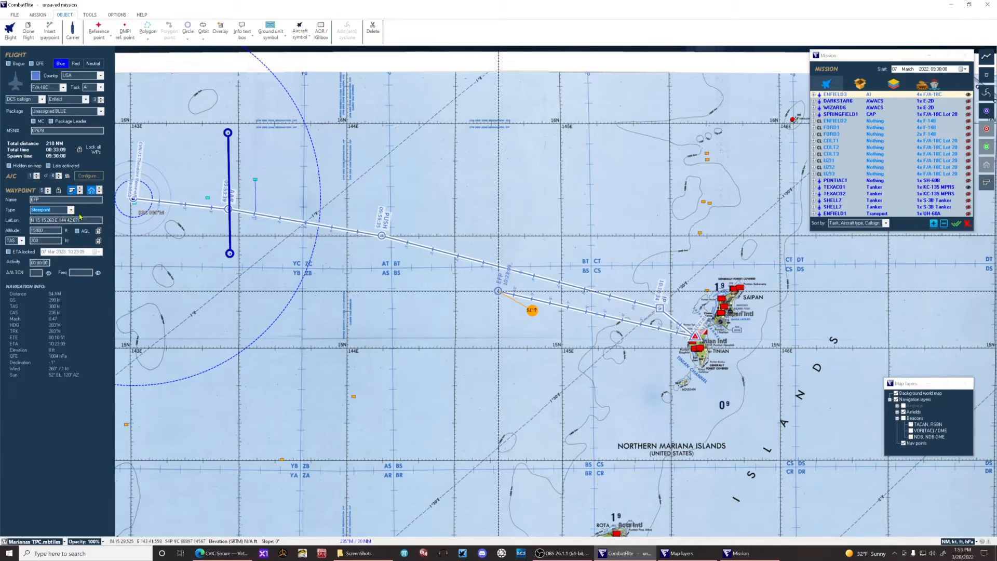
{"action": "left_click", "coordinate": [21, 240]}
{"action": "left_click", "coordinate": [13, 253]}
{"action": "double_click", "coordinate": [42, 240]}
{"action": "type", "text": "420"}
{"action": "key", "text": "Return"}
Set the carrier takeoff waypoint's ground speed to 360 kt and its activity time to 00:20:00.
{"action": "left_click_drag", "start_coordinate": [147, 249], "coordinate": [223, 262]}
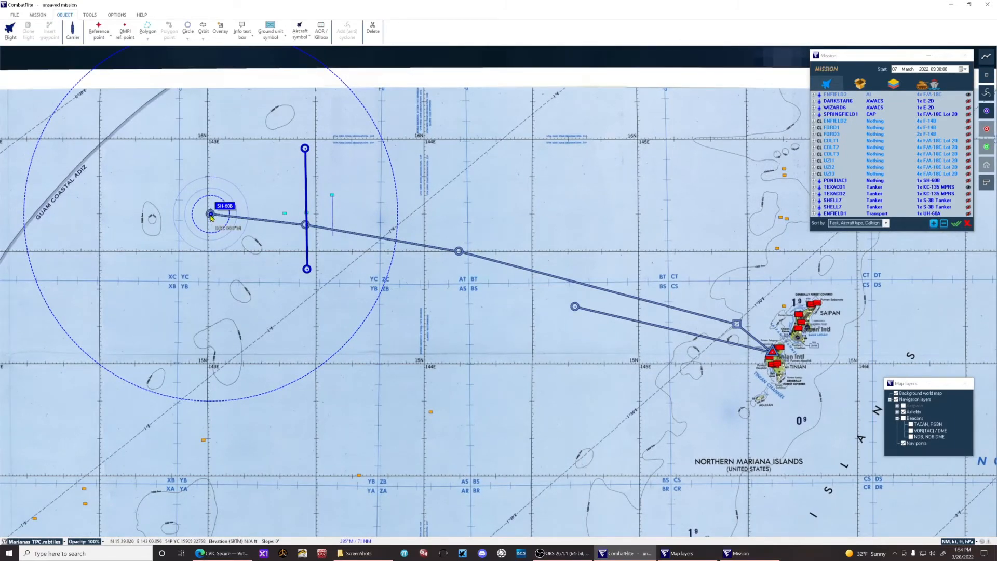
{"action": "left_click", "coordinate": [211, 214]}
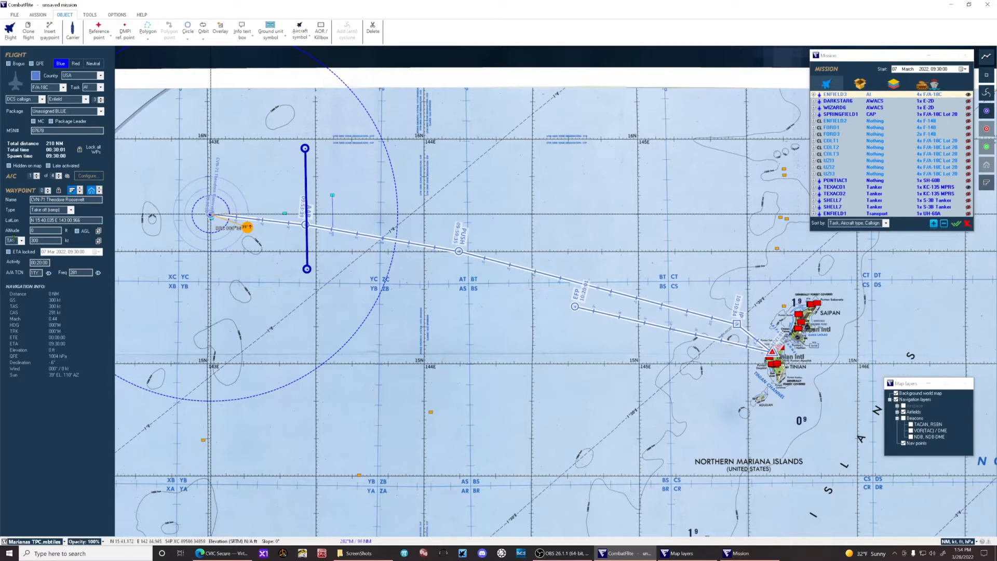
{"action": "left_click", "coordinate": [21, 240]}
{"action": "left_click", "coordinate": [20, 258]}
{"action": "type", "text": "360"}
{"action": "left_click", "coordinate": [33, 262]}
{"action": "type", "text": "2"}
{"action": "key", "text": "Return"}
Select the AAR waypoint and turn on doghouses for the route legs.
{"action": "scroll", "coordinate": [284, 215], "scroll_direction": "up", "scroll_amount": 1}
{"action": "scroll", "coordinate": [284, 215], "scroll_direction": "up", "scroll_amount": 3}
{"action": "left_click_drag", "start_coordinate": [263, 278], "coordinate": [398, 296]}
{"action": "left_click", "coordinate": [473, 263]}
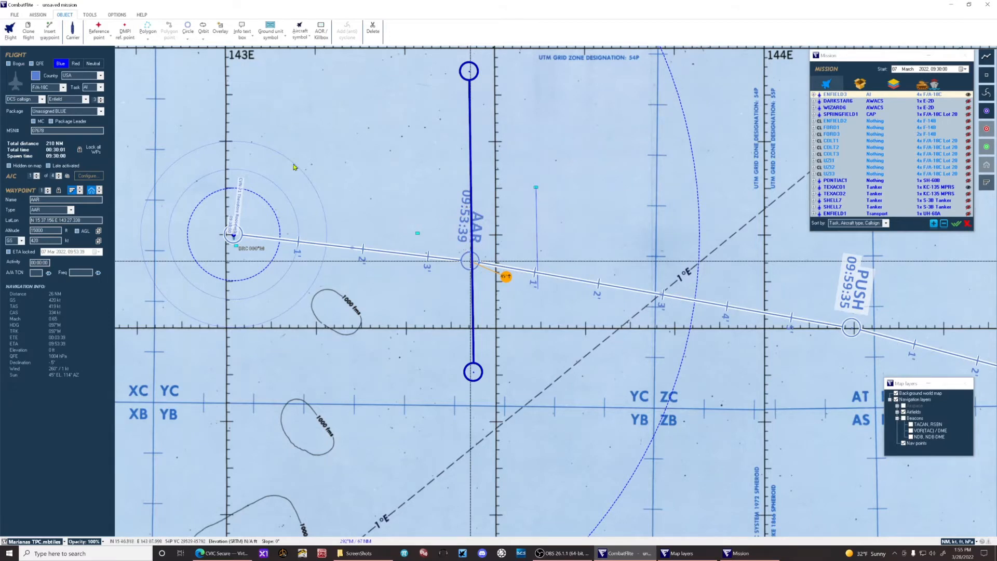
{"action": "left_click", "coordinate": [117, 14]}
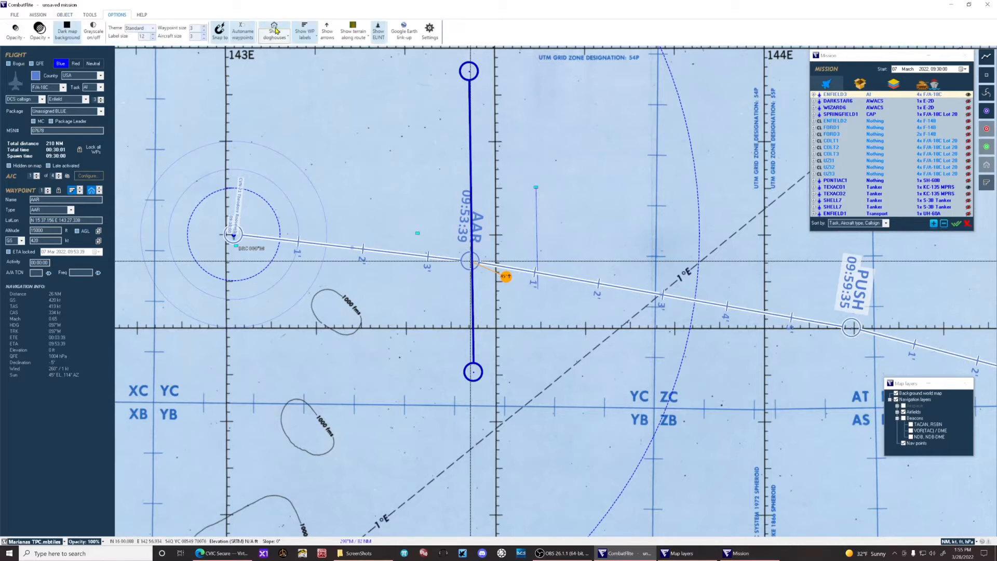
{"action": "left_click", "coordinate": [275, 30]}
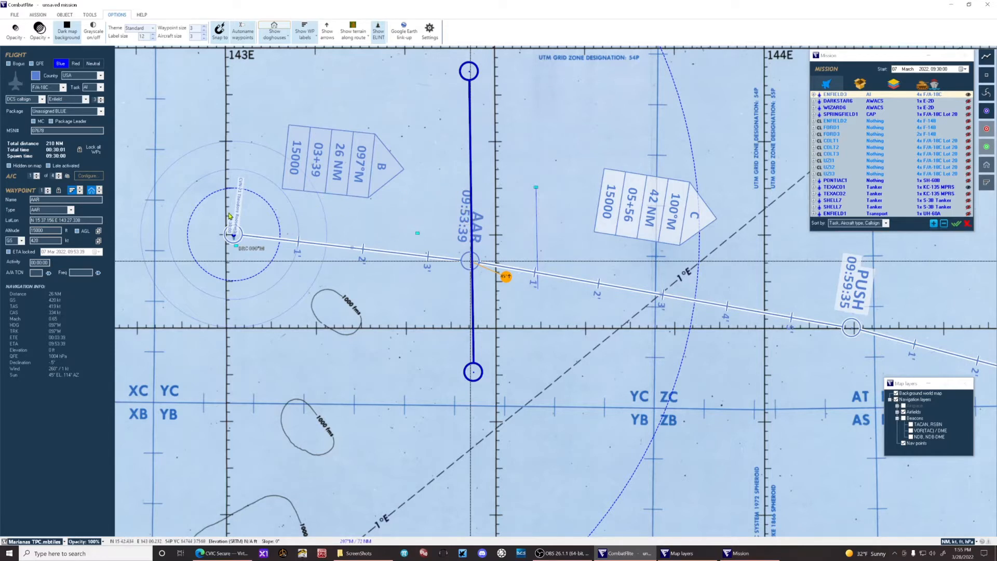
{"action": "left_click", "coordinate": [31, 262]}
{"action": "left_click", "coordinate": [281, 283]}
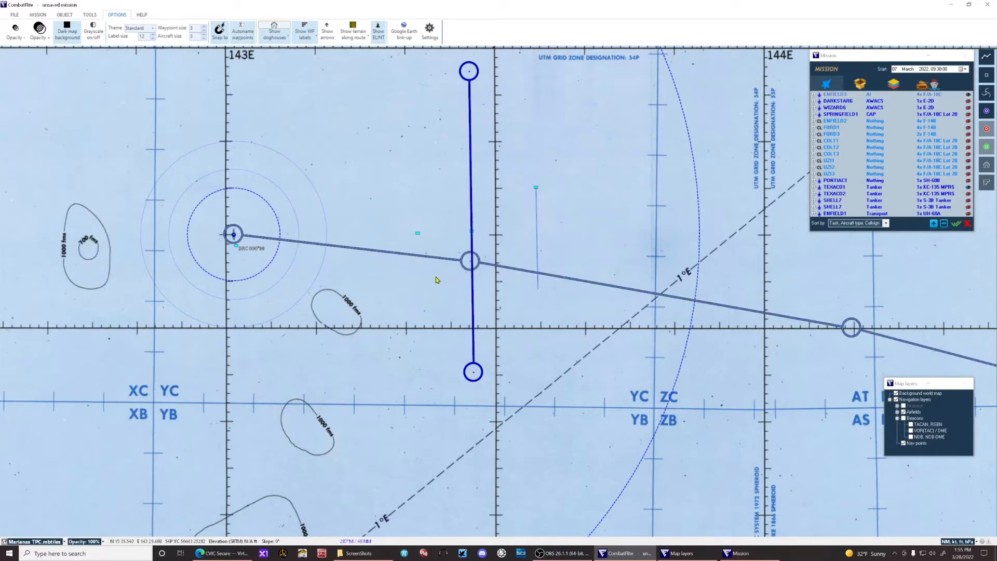
{"action": "left_click", "coordinate": [466, 262]}
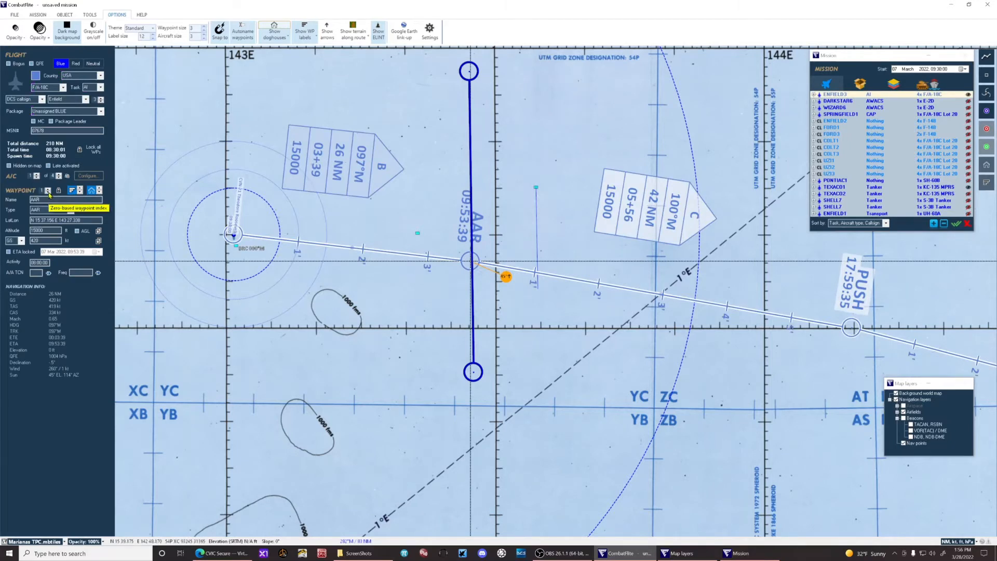
{"action": "left_click", "coordinate": [36, 263]}
Set the carrier takeoff waypoint's activity time to 8 hours.
{"action": "left_click", "coordinate": [47, 192]}
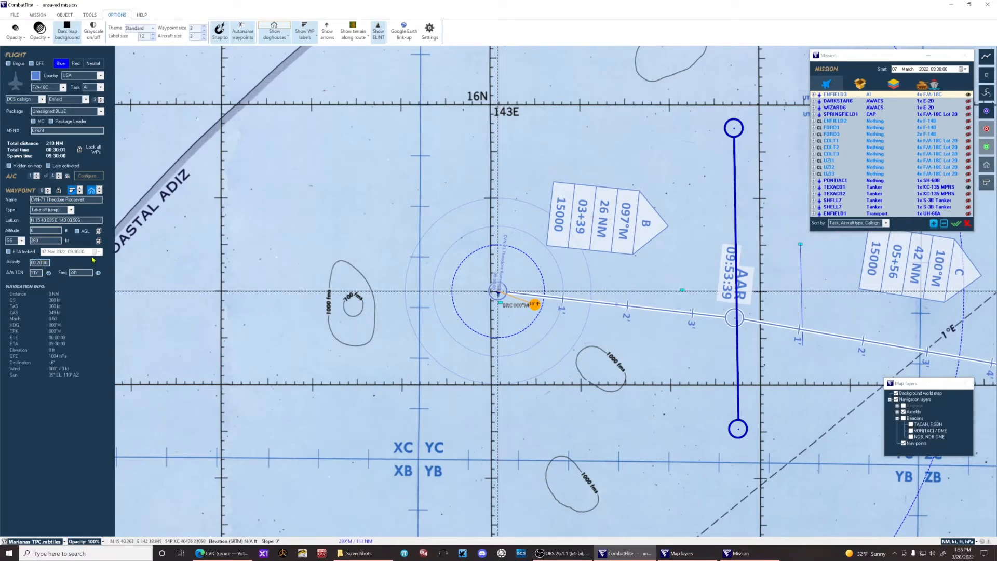
{"action": "type", "text": "00"}
Set the AAR waypoint's activity time to 10 minutes for refueling.
{"action": "scroll", "coordinate": [632, 137], "scroll_direction": "down", "scroll_amount": 1}
{"action": "scroll", "coordinate": [632, 138], "scroll_direction": "down", "scroll_amount": 1}
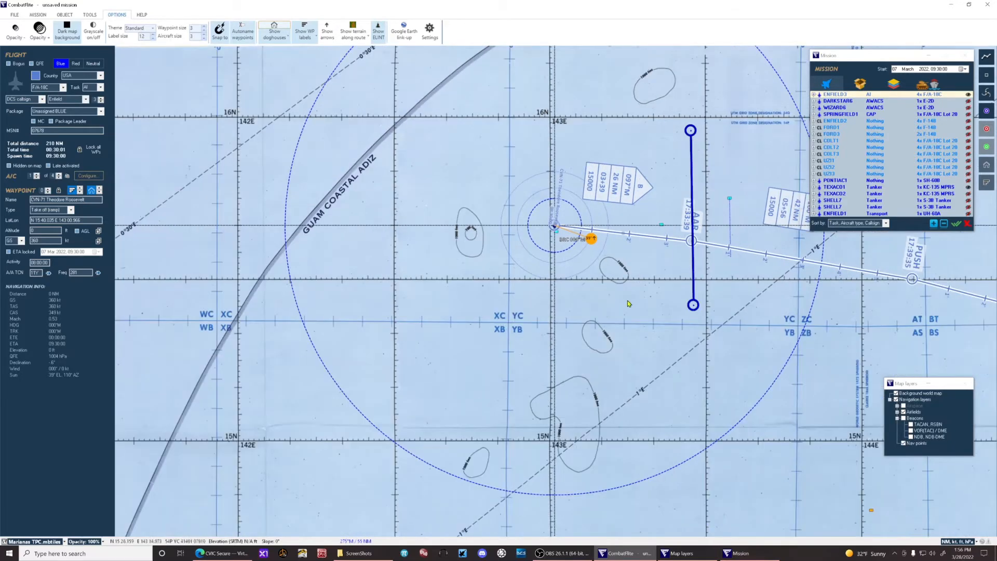
{"action": "left_click_drag", "start_coordinate": [613, 338], "coordinate": [375, 357]}
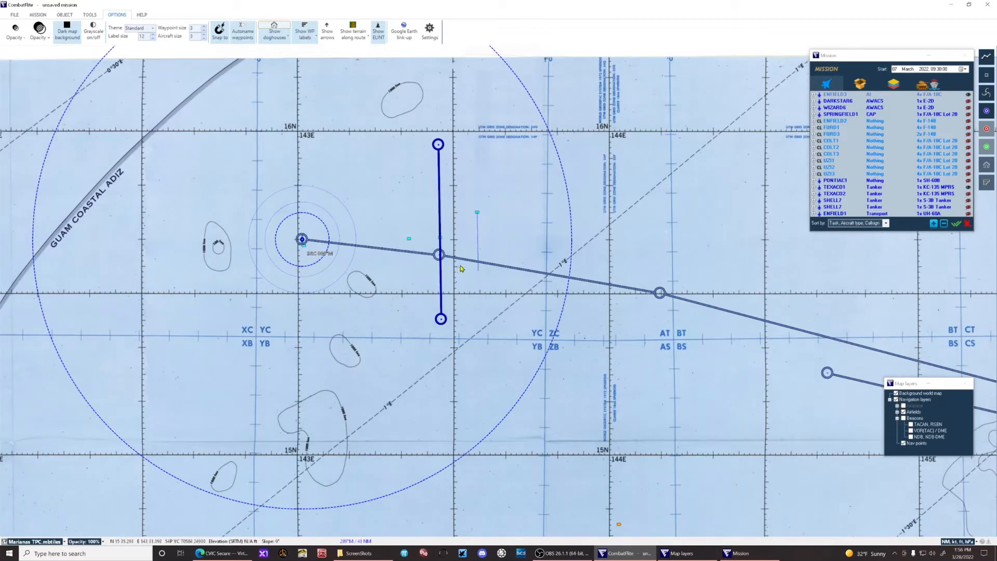
{"action": "left_click", "coordinate": [434, 258]}
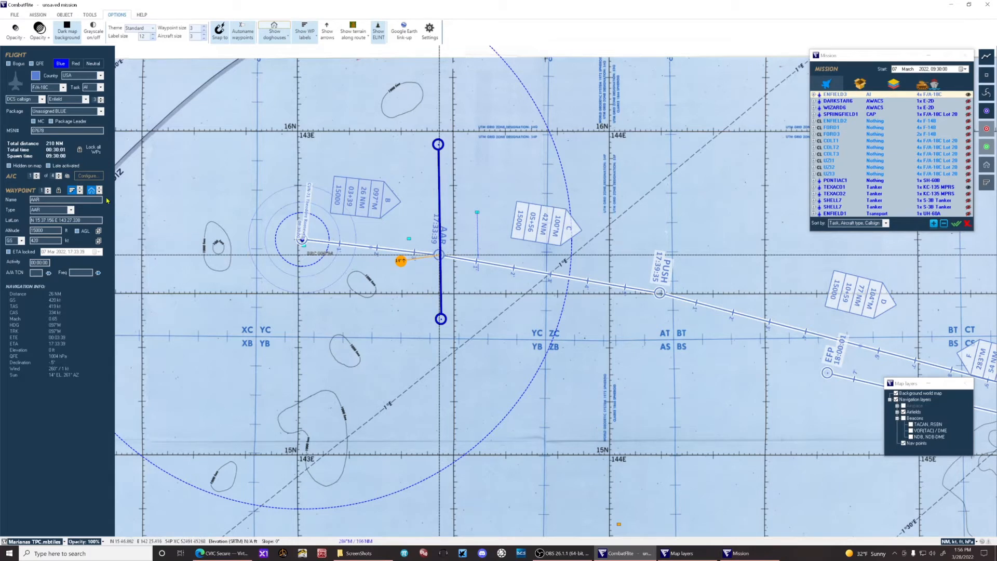
{"action": "left_click", "coordinate": [39, 262]}
{"action": "type", "text": "0:1"}
Review the timing at the PUSH waypoint and inspect the IP-to-target leg near Tinian.
{"action": "left_click_drag", "start_coordinate": [750, 391], "coordinate": [634, 321]}
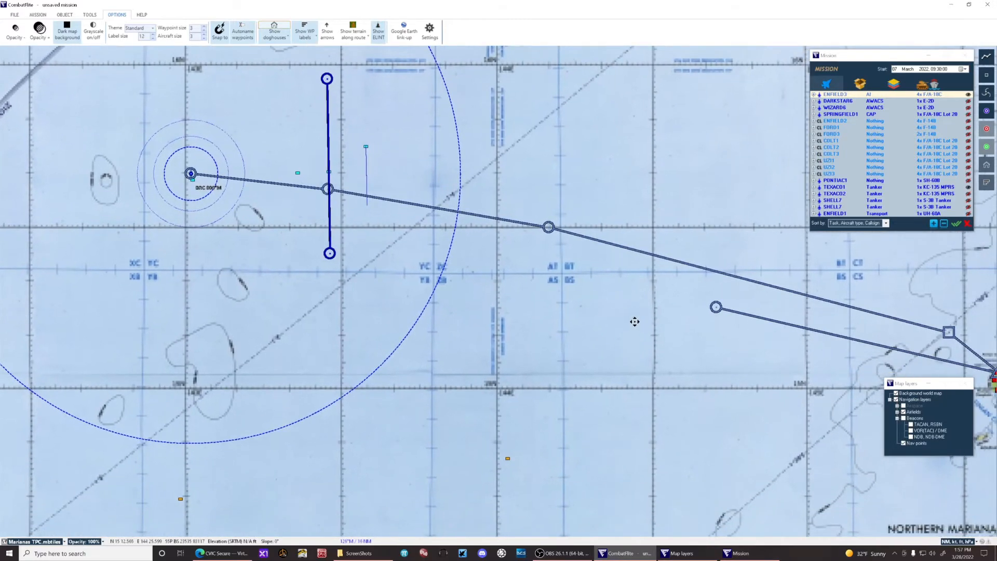
{"action": "left_click", "coordinate": [549, 228]}
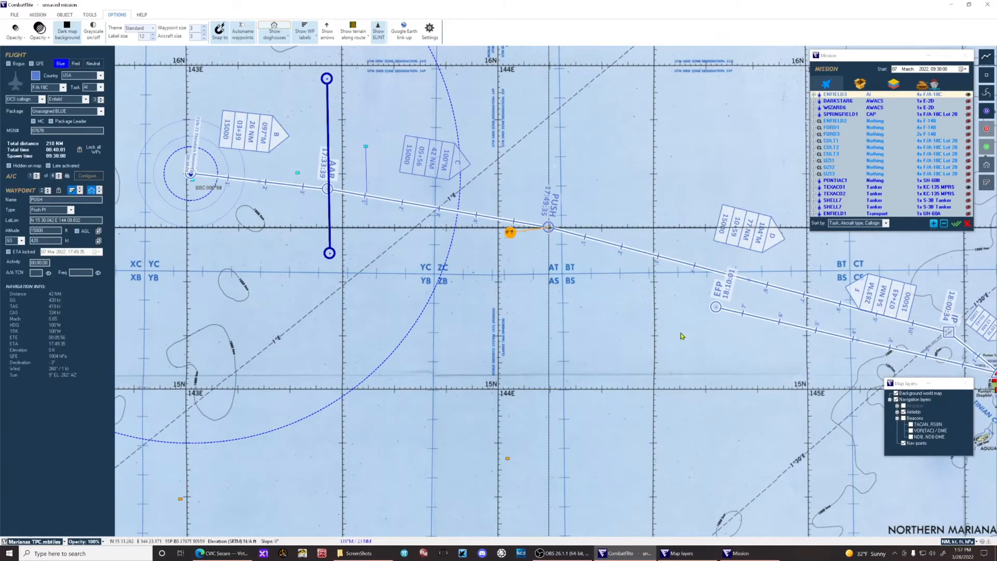
{"action": "left_click_drag", "start_coordinate": [696, 342], "coordinate": [631, 285]}
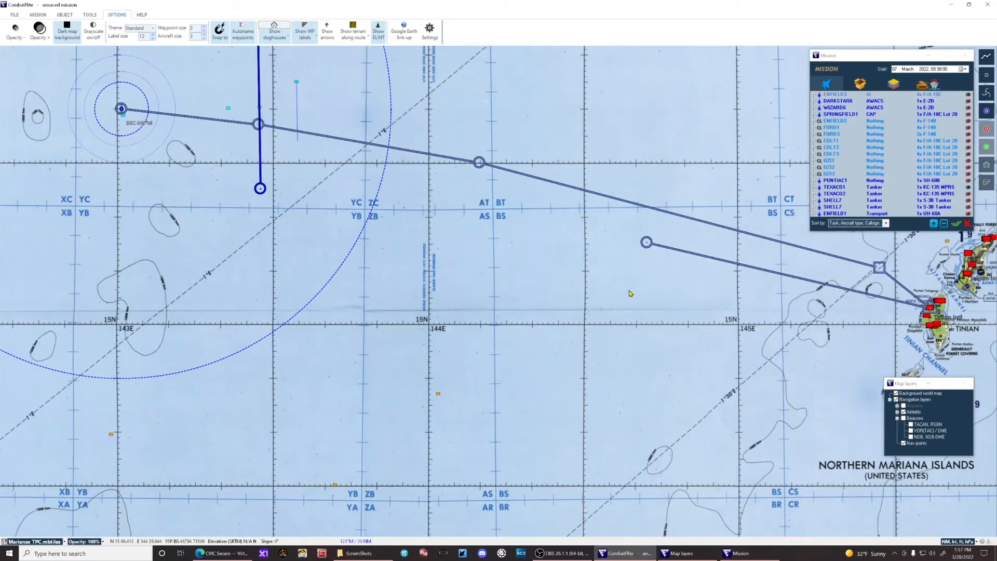
{"action": "left_click", "coordinate": [477, 164]}
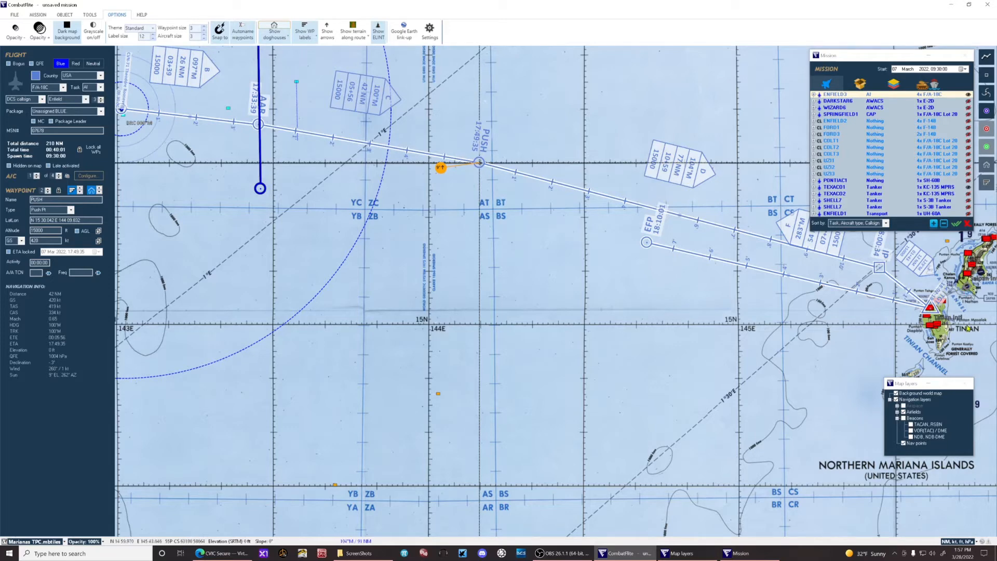
{"action": "left_click_drag", "start_coordinate": [970, 326], "coordinate": [678, 326]}
{"action": "scroll", "coordinate": [644, 318], "scroll_direction": "up", "scroll_amount": 3}
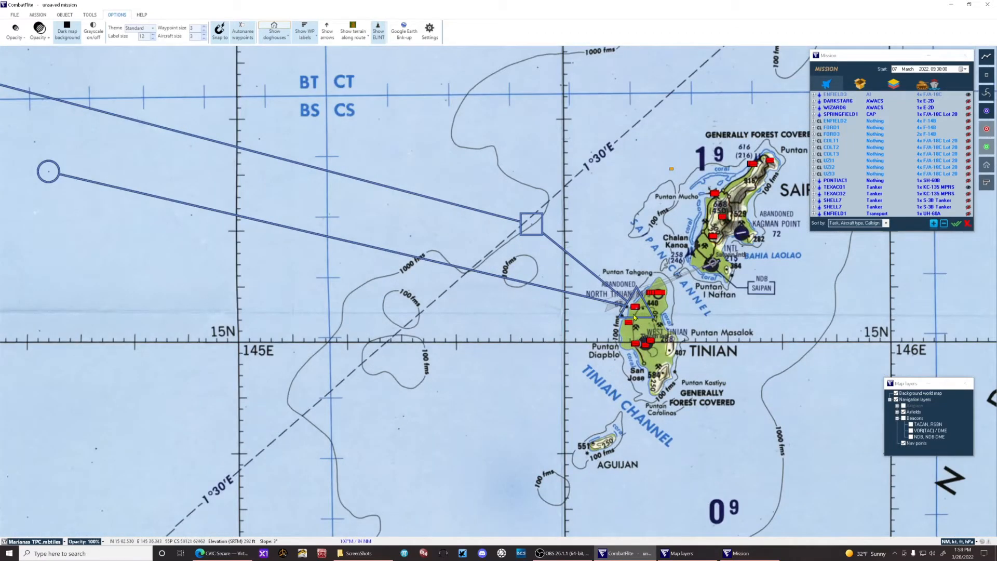
{"action": "left_click", "coordinate": [642, 319]}
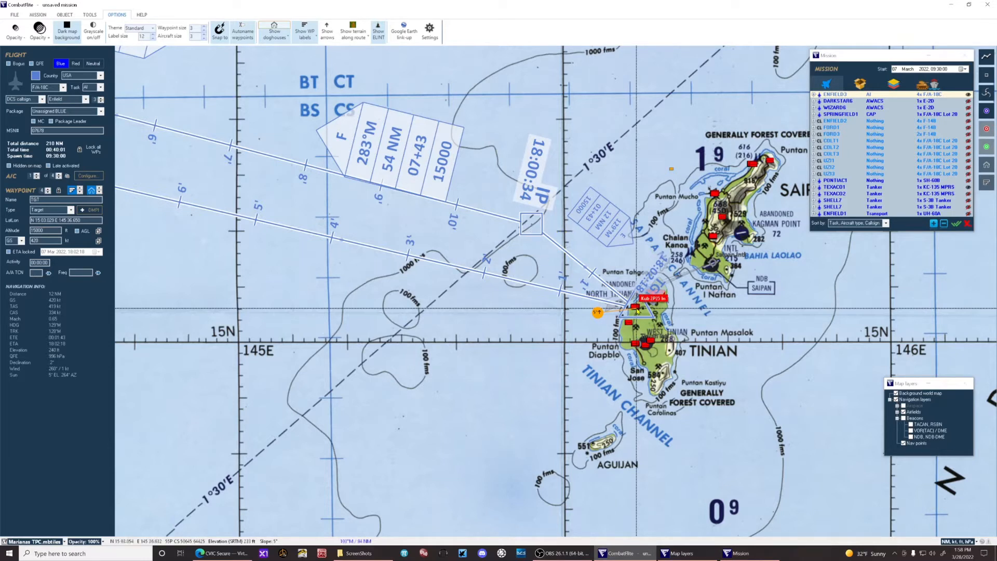
Move the IP west-northwest to about 25 NM from the target, for an inbound leg of about 120°M.
{"action": "left_click_drag", "start_coordinate": [636, 311], "coordinate": [392, 186]}
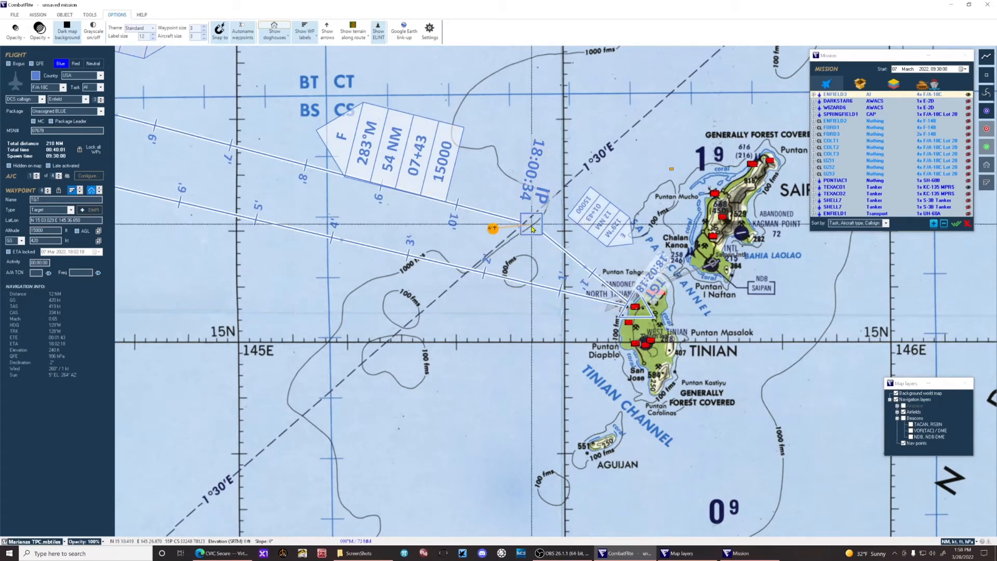
{"action": "left_click_drag", "start_coordinate": [531, 228], "coordinate": [389, 192]}
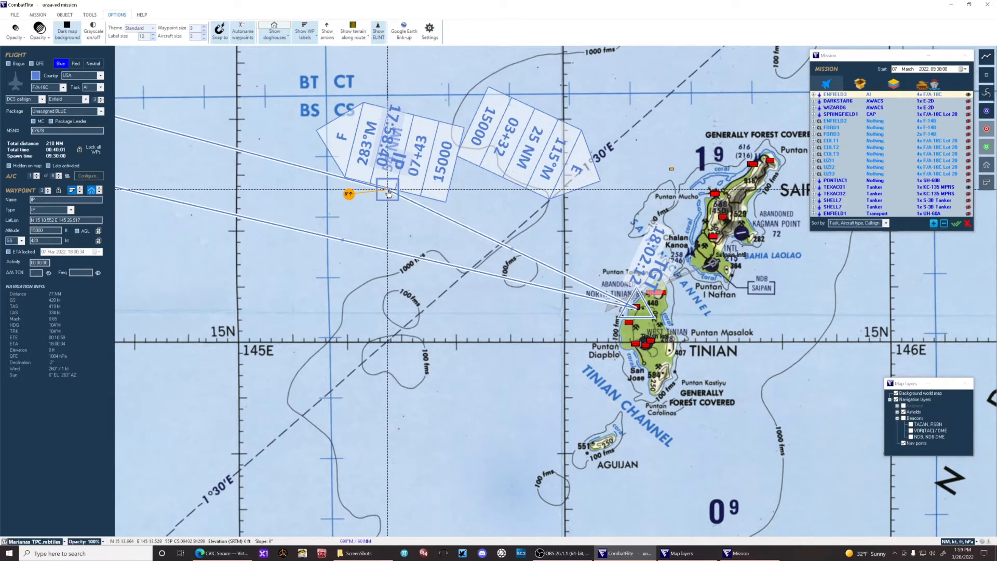
{"action": "left_click_drag", "start_coordinate": [388, 192], "coordinate": [394, 171]}
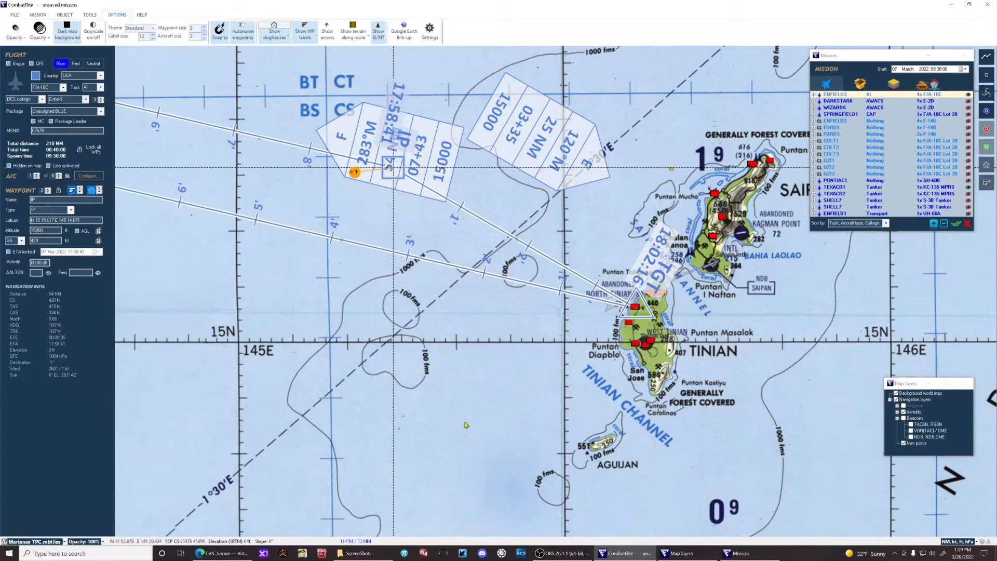
Switch to the CVIC Secure browser page with the Tinian comms station targets and move its window clear of the map.
{"action": "left_click", "coordinate": [221, 553]}
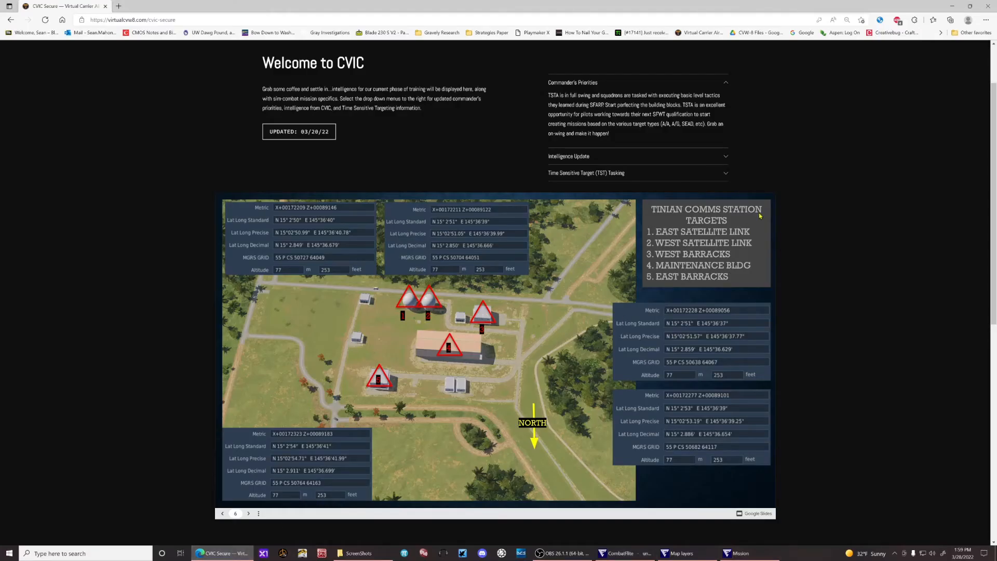
{"action": "left_click", "coordinate": [969, 6]}
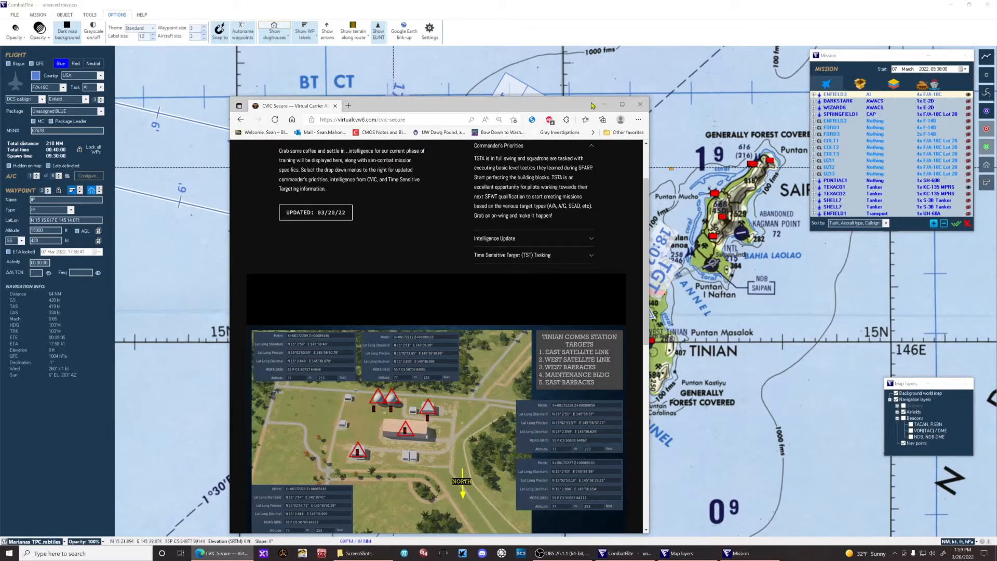
{"action": "left_click_drag", "start_coordinate": [575, 107], "coordinate": [996, 171]}
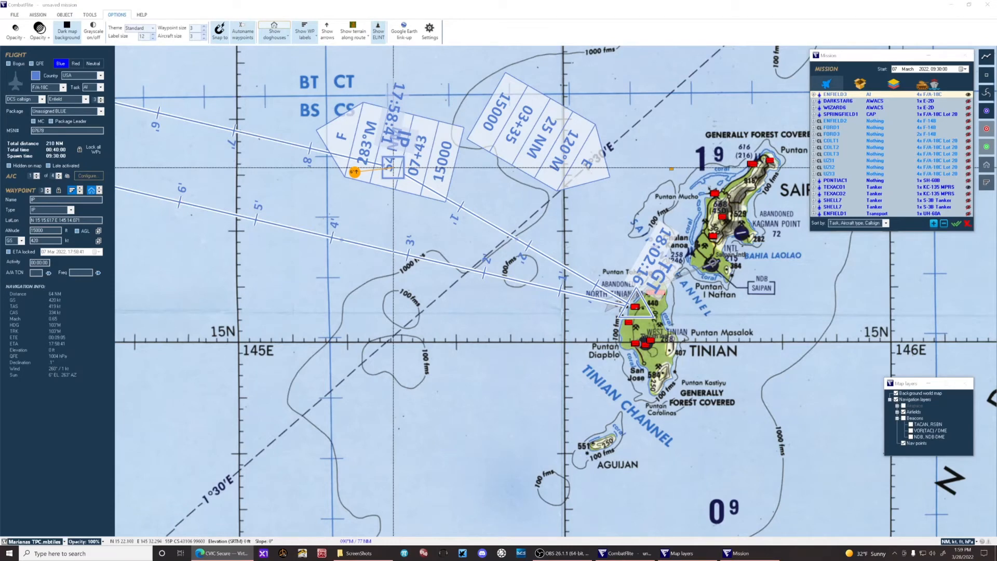
Set the TGT waypoint's position to N 15 02.886 E 145 36.654 and lock the waypoint.
{"action": "left_click", "coordinate": [650, 312]}
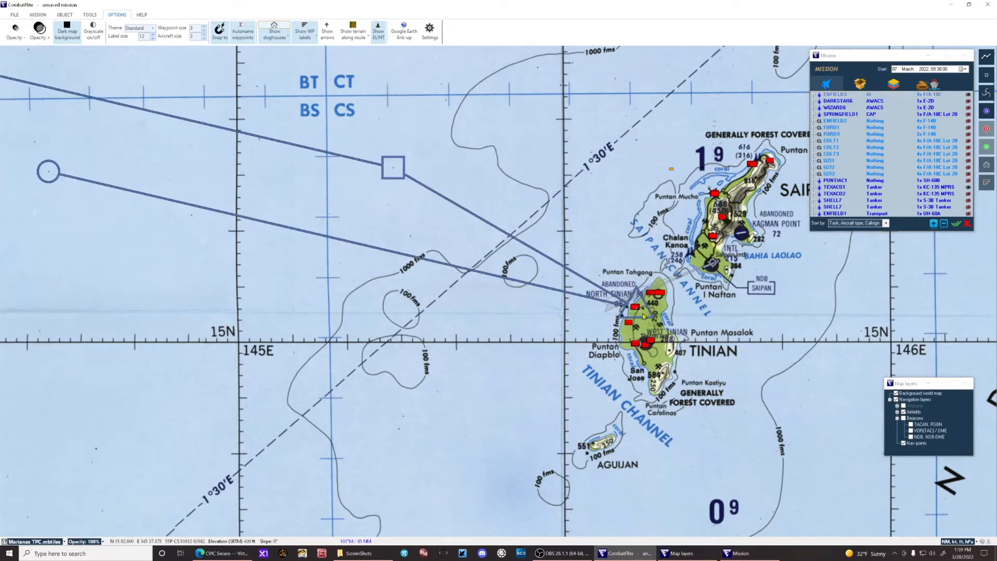
{"action": "left_click", "coordinate": [647, 299]}
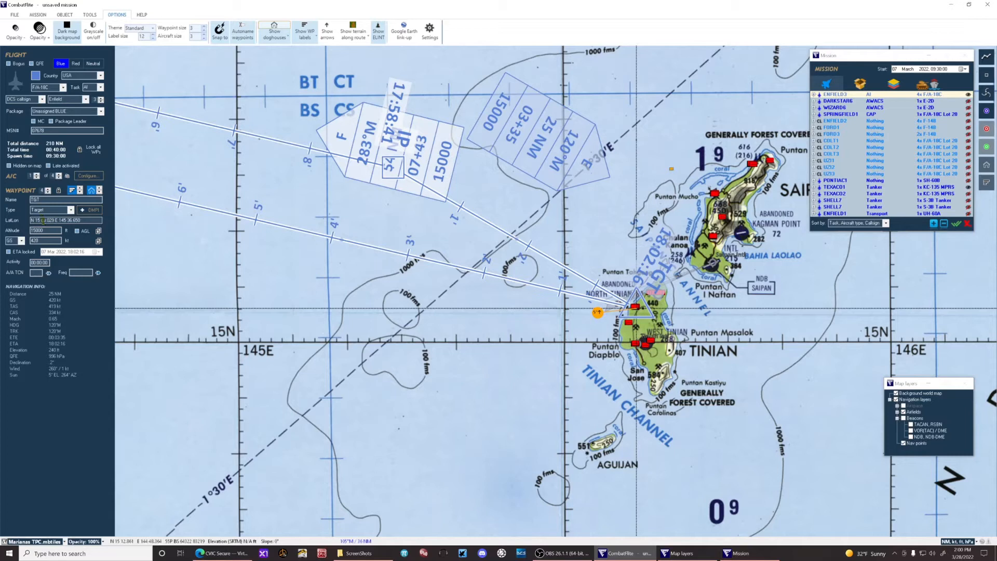
{"action": "left_click", "coordinate": [44, 220]}
{"action": "key", "text": "BackSpace"}
{"action": "type", "text": "2"}
{"action": "key", "text": "Delete"}
{"action": "key", "text": "Delete"}
{"action": "key", "text": "Delete"}
{"action": "key", "text": "Delete"}
{"action": "type", "text": "886"}
{"action": "key", "text": "Return"}
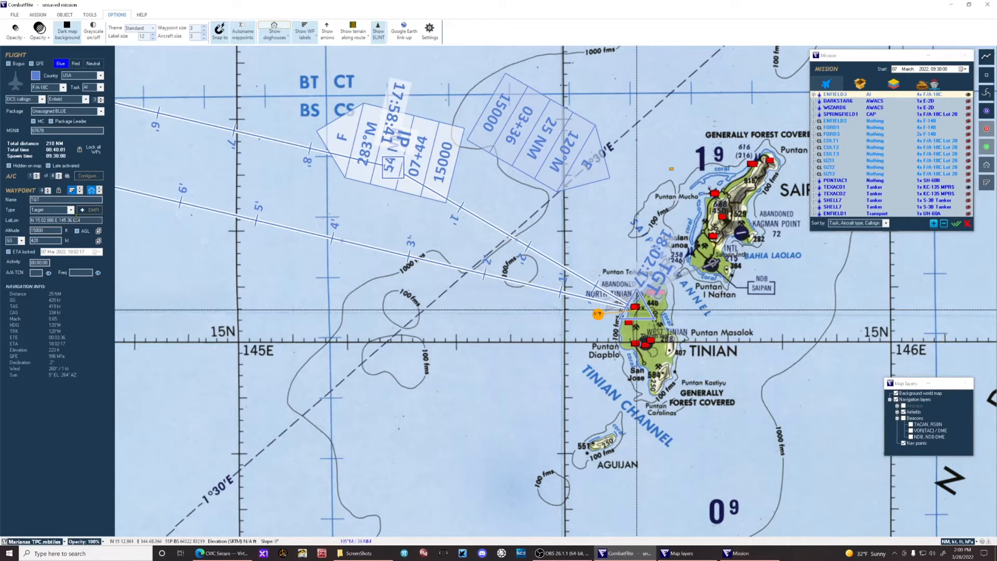
{"action": "left_click", "coordinate": [59, 191]}
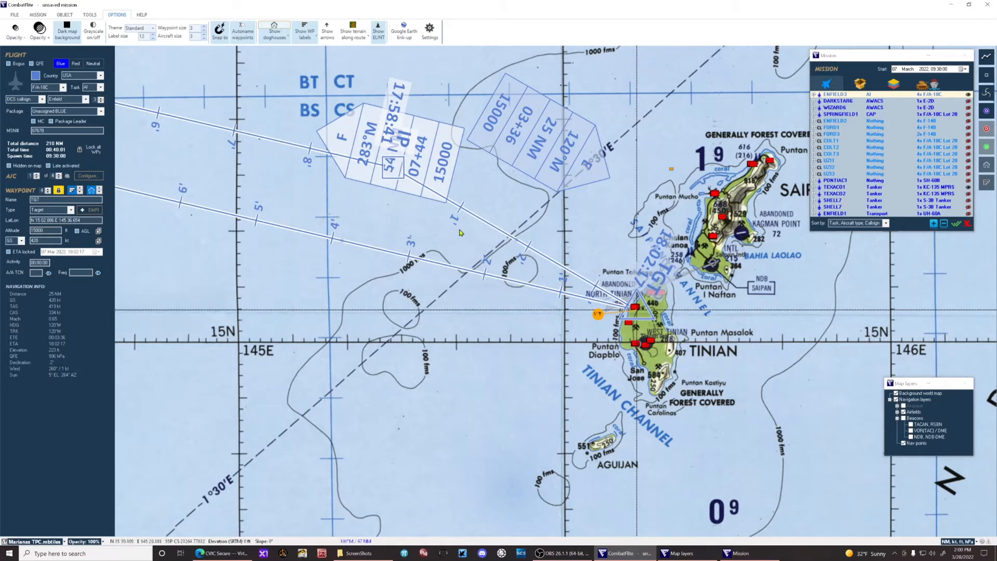
{"action": "scroll", "coordinate": [448, 257], "scroll_direction": "down", "scroll_amount": 4}
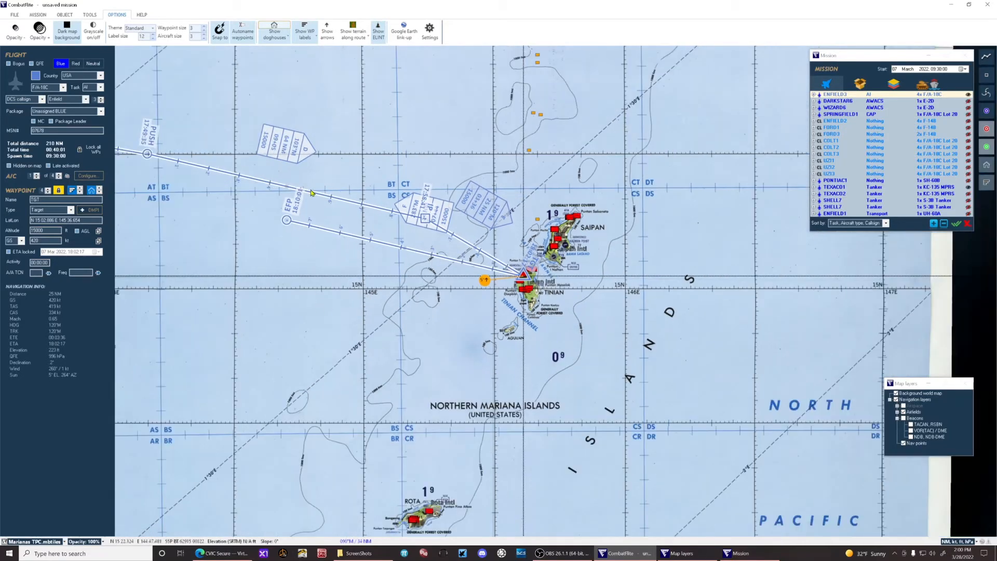
Hide the doghouses and show the SA-6 circle around Tinian from the Red Threat Circles layer.
{"action": "left_click", "coordinate": [280, 30]}
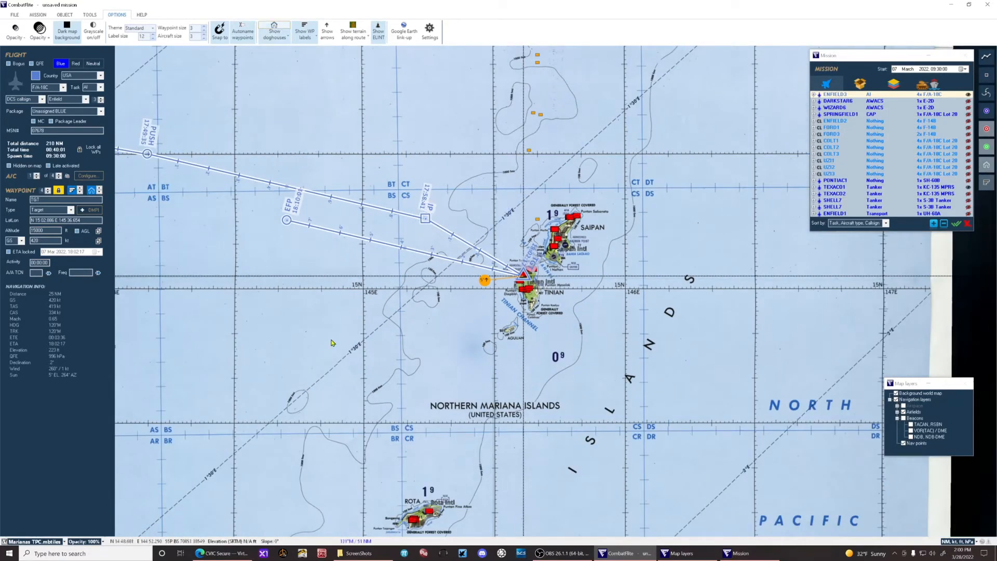
{"action": "left_click_drag", "start_coordinate": [334, 344], "coordinate": [386, 337]}
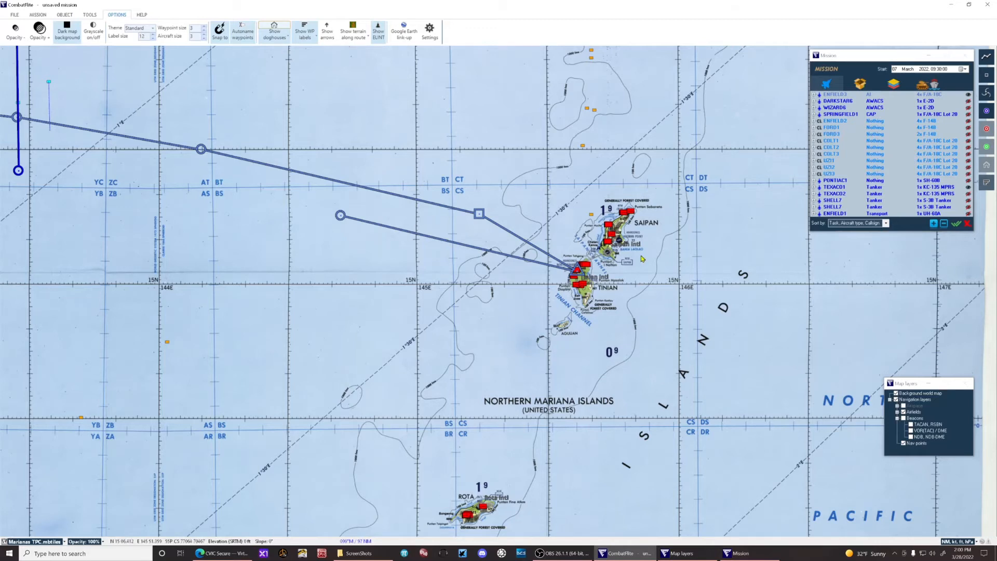
{"action": "left_click", "coordinate": [900, 87]}
{"action": "left_click", "coordinate": [900, 87]}
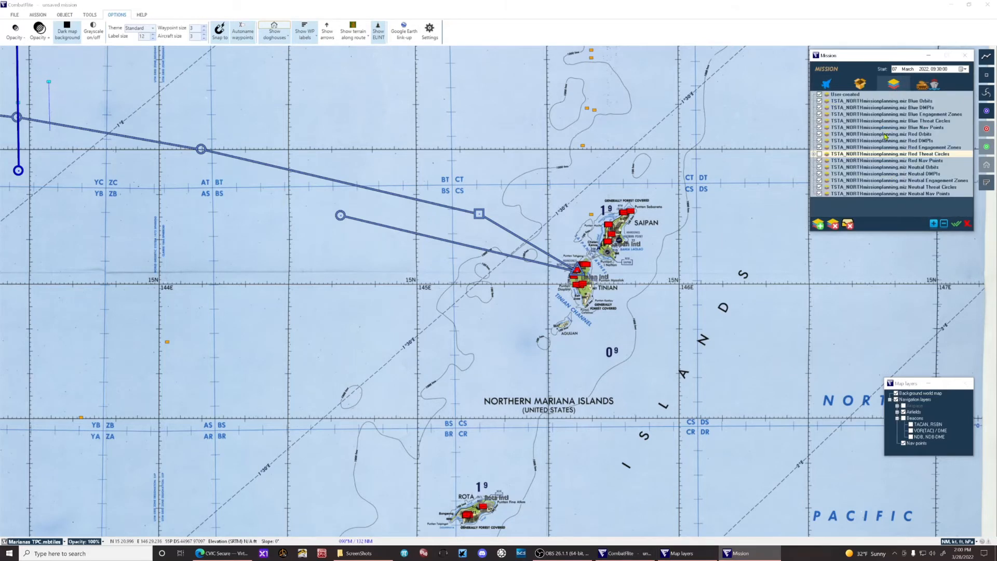
{"action": "left_click", "coordinate": [814, 157]}
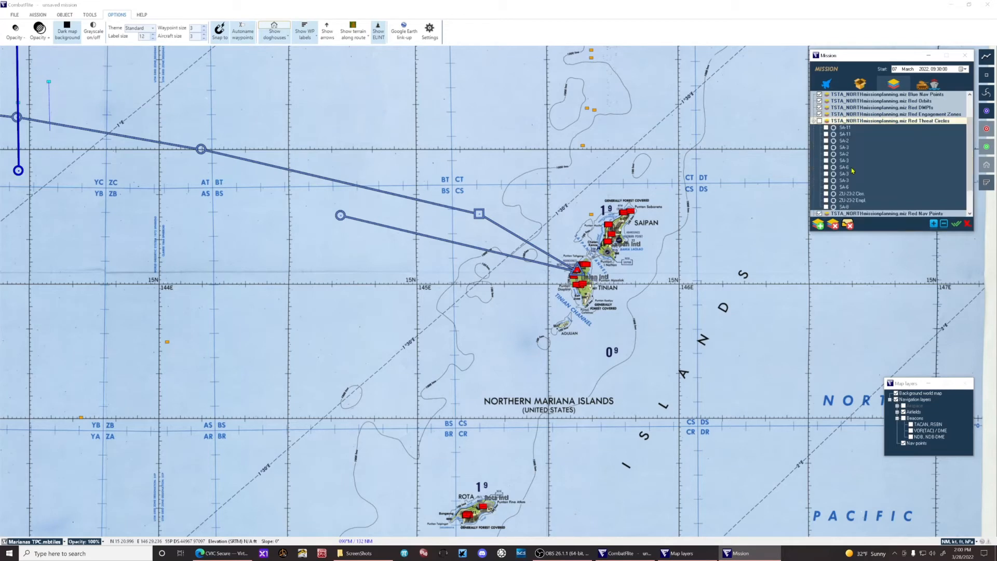
{"action": "scroll", "coordinate": [852, 170], "scroll_direction": "down", "scroll_amount": 1}
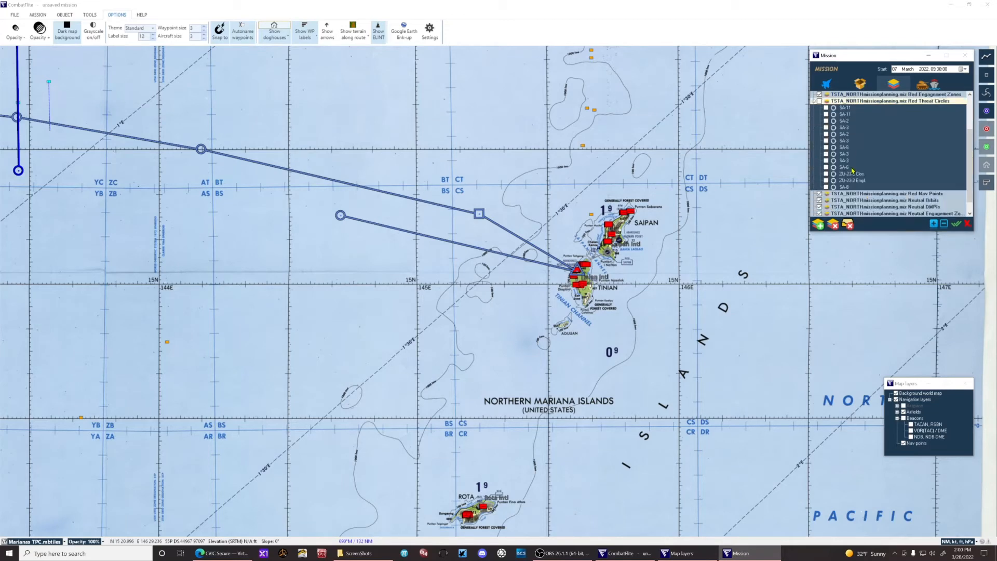
{"action": "left_click", "coordinate": [826, 151]}
{"action": "left_click", "coordinate": [826, 151]}
{"action": "left_click", "coordinate": [826, 167]}
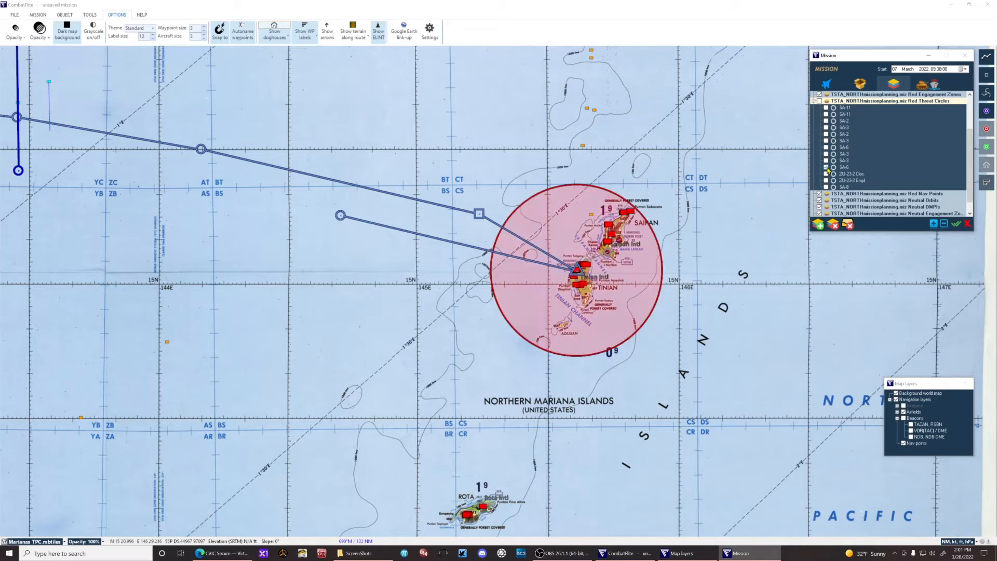
Show the red threat circles for the Saipan SA-2, the Tinian SA-8 and the Saipan SA-3.
{"action": "left_click", "coordinate": [826, 135]}
{"action": "left_click", "coordinate": [826, 135]}
{"action": "left_click", "coordinate": [826, 121]}
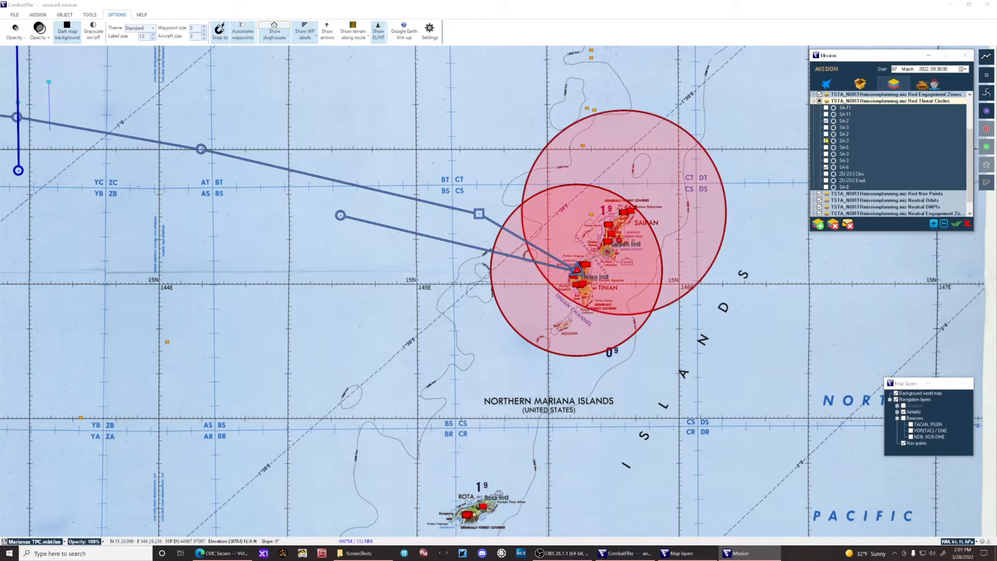
{"action": "left_click", "coordinate": [826, 187]}
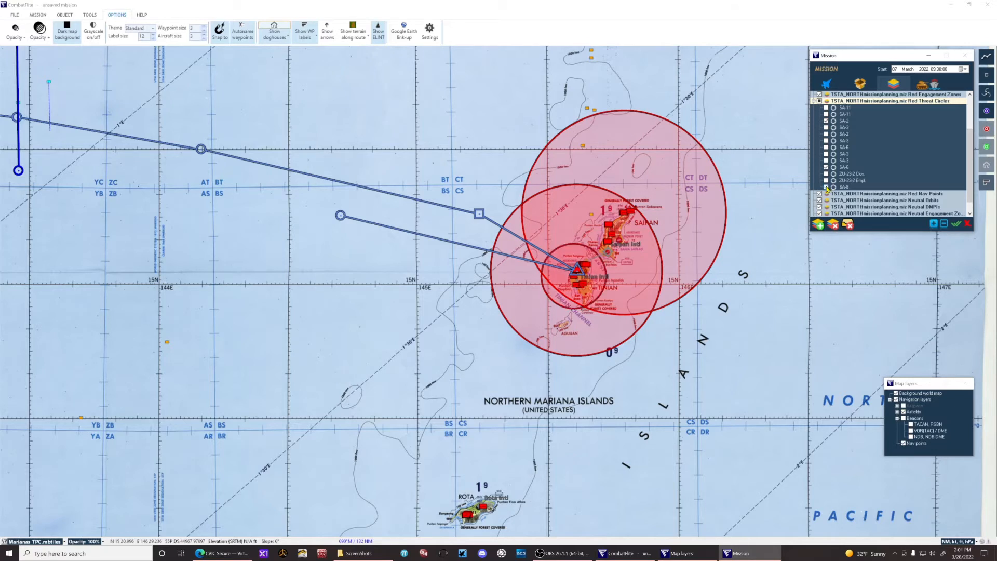
{"action": "left_click", "coordinate": [826, 161]}
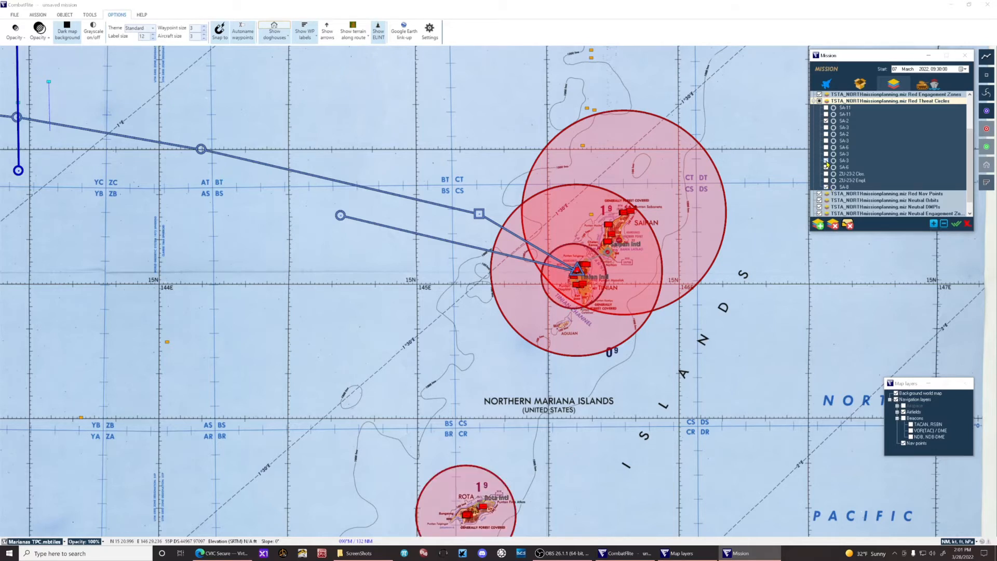
{"action": "left_click", "coordinate": [825, 161]}
{"action": "left_click", "coordinate": [826, 167]}
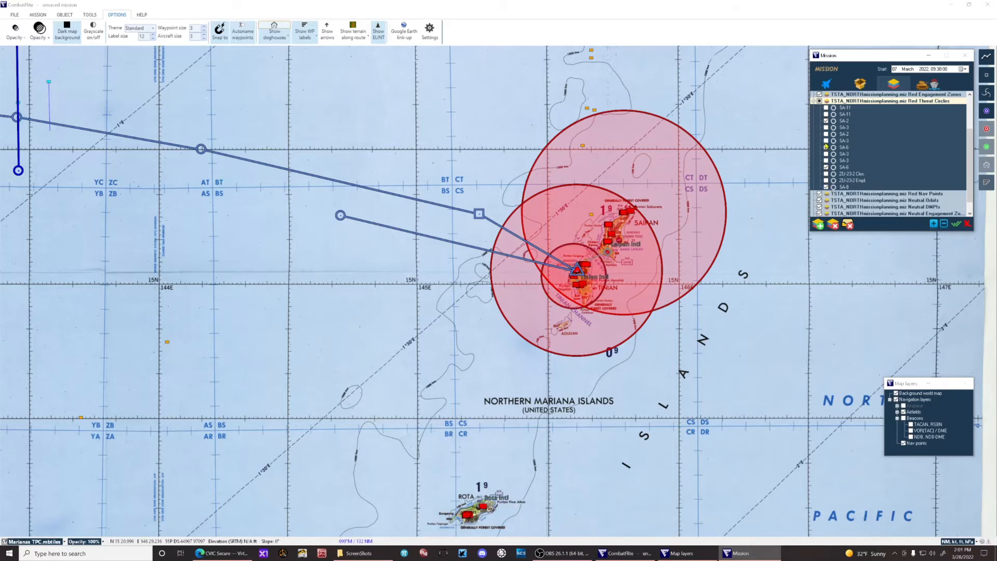
{"action": "left_click", "coordinate": [826, 142]}
{"action": "left_click", "coordinate": [825, 141]}
{"action": "left_click", "coordinate": [825, 127]}
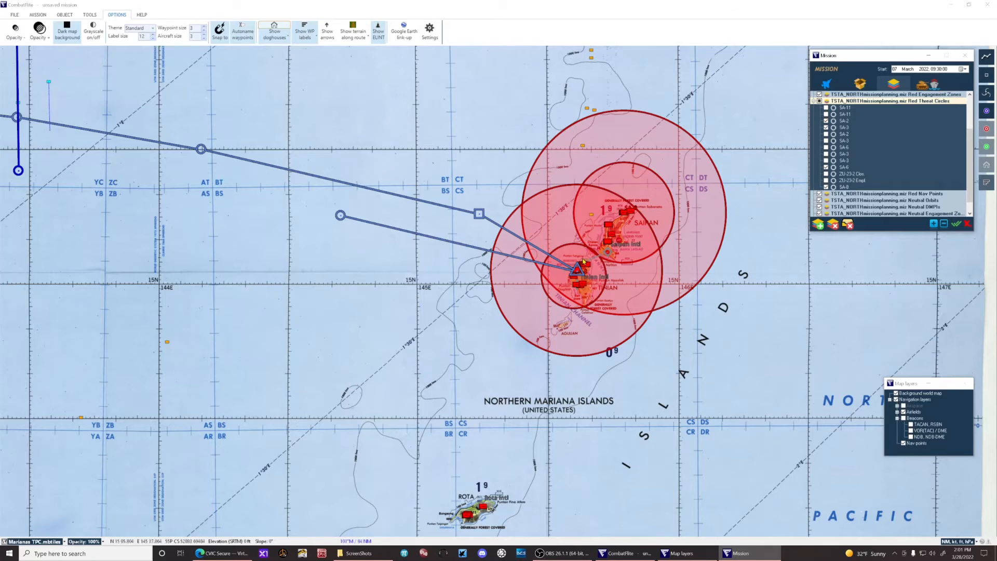
{"action": "scroll", "coordinate": [583, 260], "scroll_direction": "up", "scroll_amount": 2}
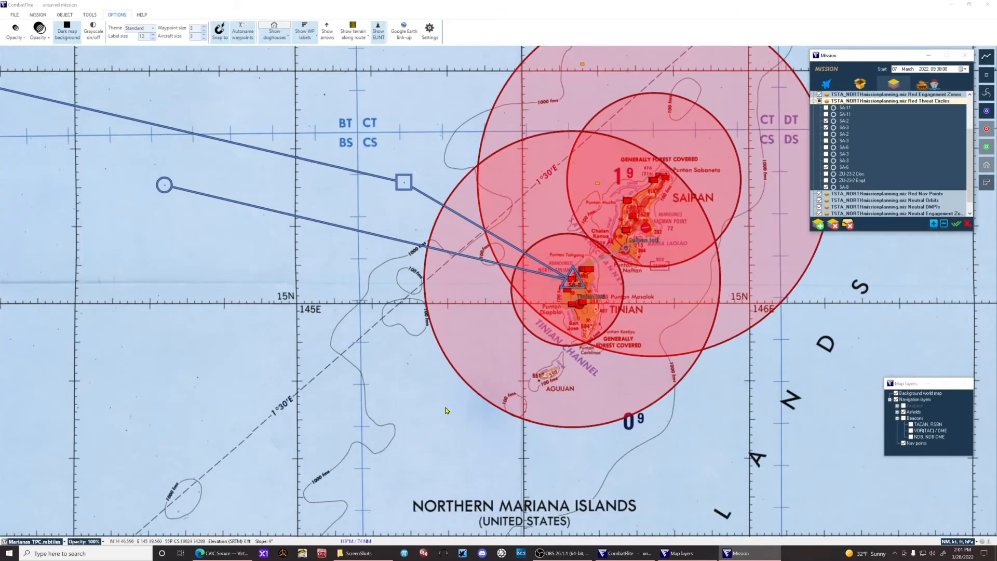
{"action": "left_click_drag", "start_coordinate": [434, 415], "coordinate": [410, 468]}
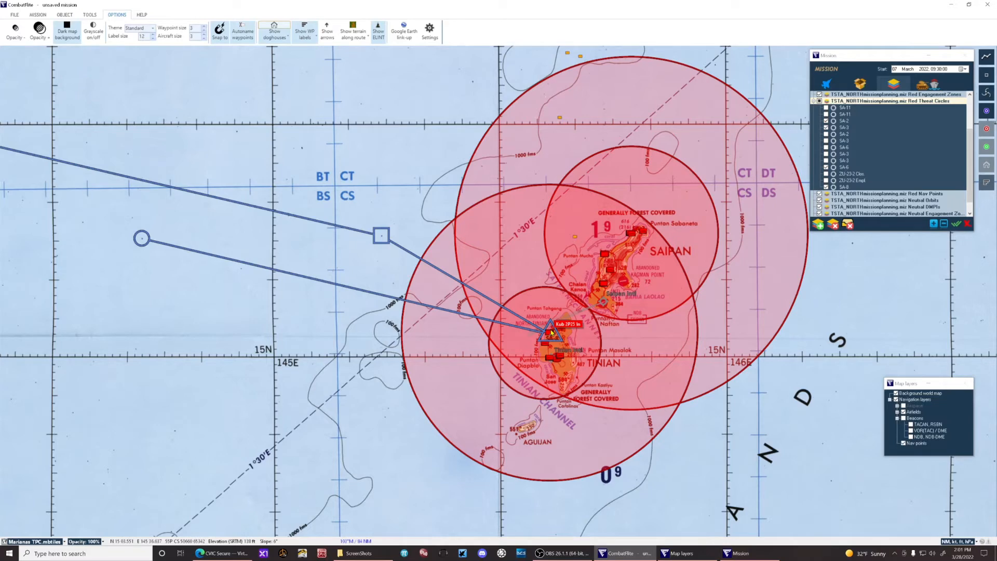
Set the IP waypoint's activity time to 00:07:43 and check the resulting leg timing with the doghouses briefly shown.
{"action": "left_click", "coordinate": [381, 239]}
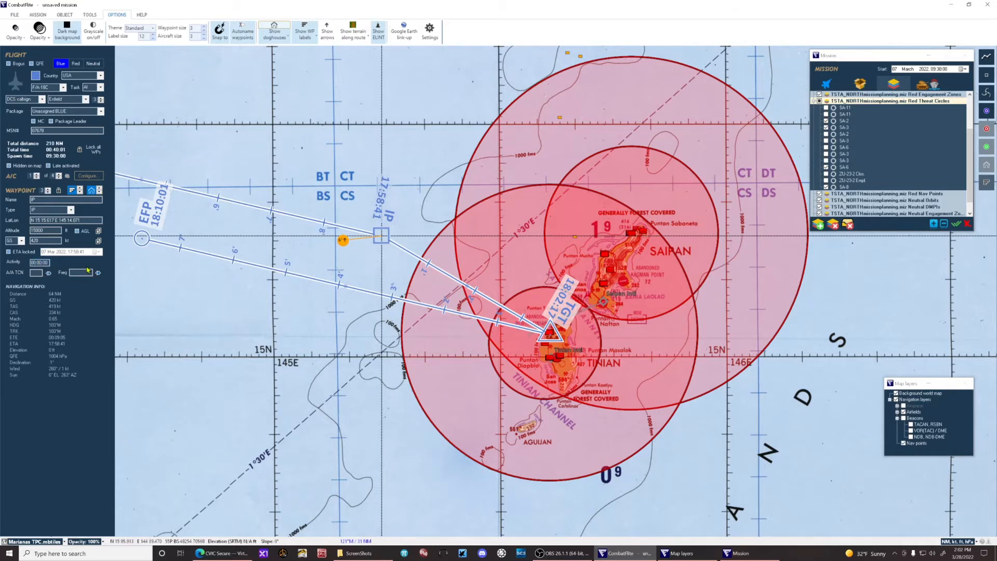
{"action": "type", "text": "7"}
{"action": "key", "text": "BackSpace"}
{"action": "key", "text": "Return"}
{"action": "left_click", "coordinate": [274, 26]}
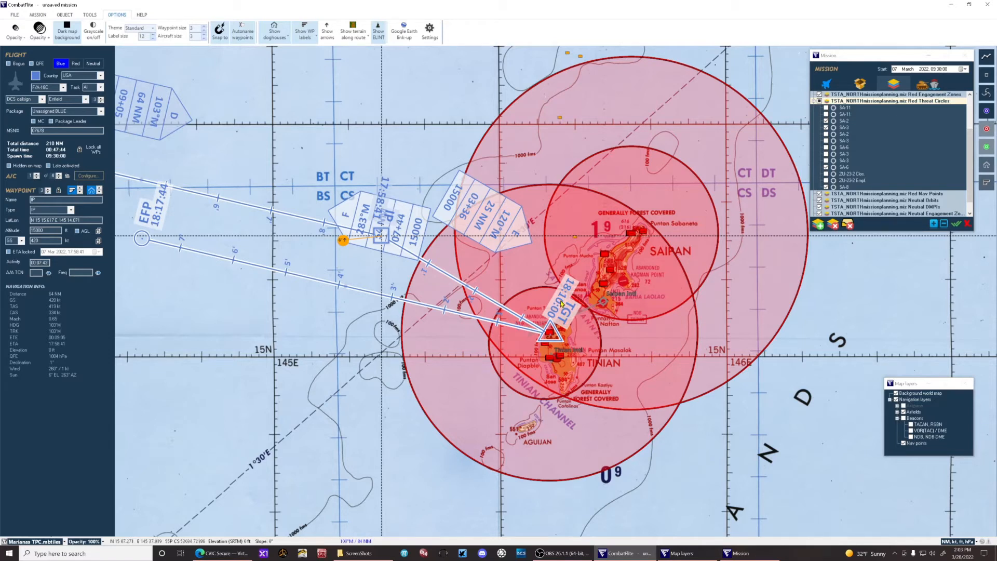
{"action": "left_click", "coordinate": [274, 31]}
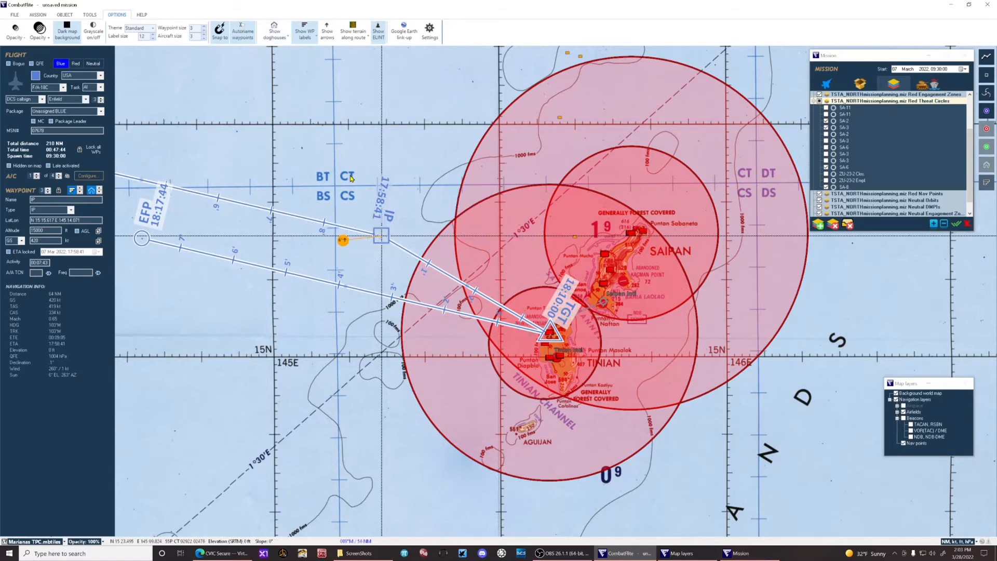
Round the IP waypoint's position to N 15 16.000 E 145 14.000 and lock the waypoint.
{"action": "scroll", "coordinate": [350, 176], "scroll_direction": "down", "scroll_amount": 3}
{"action": "left_click_drag", "start_coordinate": [236, 295], "coordinate": [427, 423]}
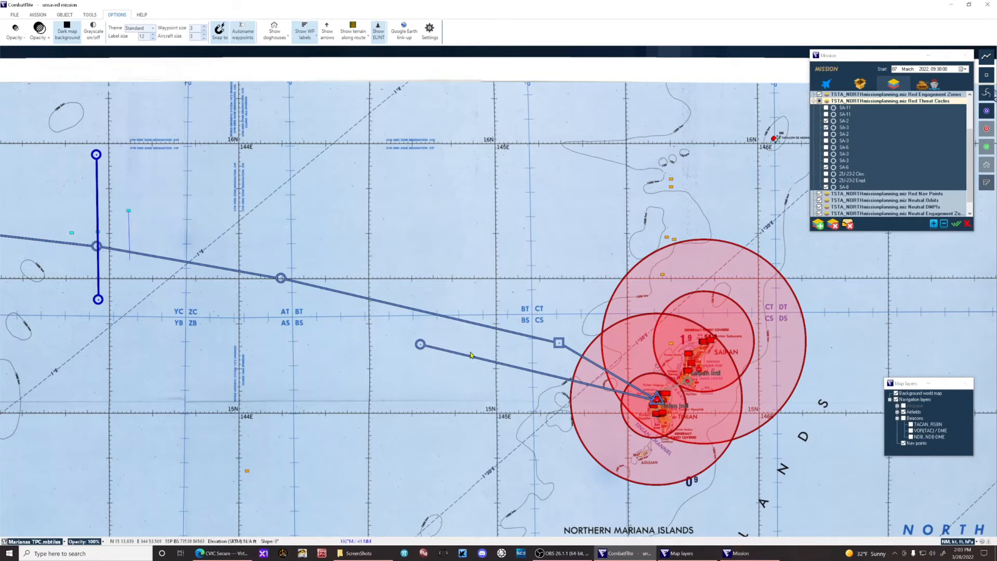
{"action": "left_click", "coordinate": [558, 343]}
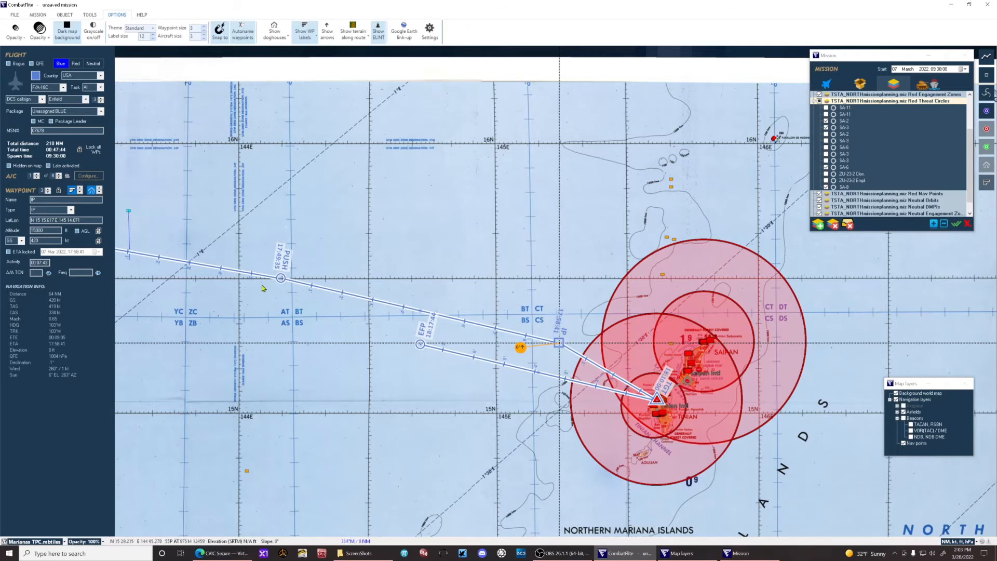
{"action": "left_click", "coordinate": [49, 219]}
{"action": "key", "text": "BackSpace"}
{"action": "key", "text": "BackSpace"}
{"action": "key", "text": "BackSpace"}
{"action": "key", "text": "BackSpace"}
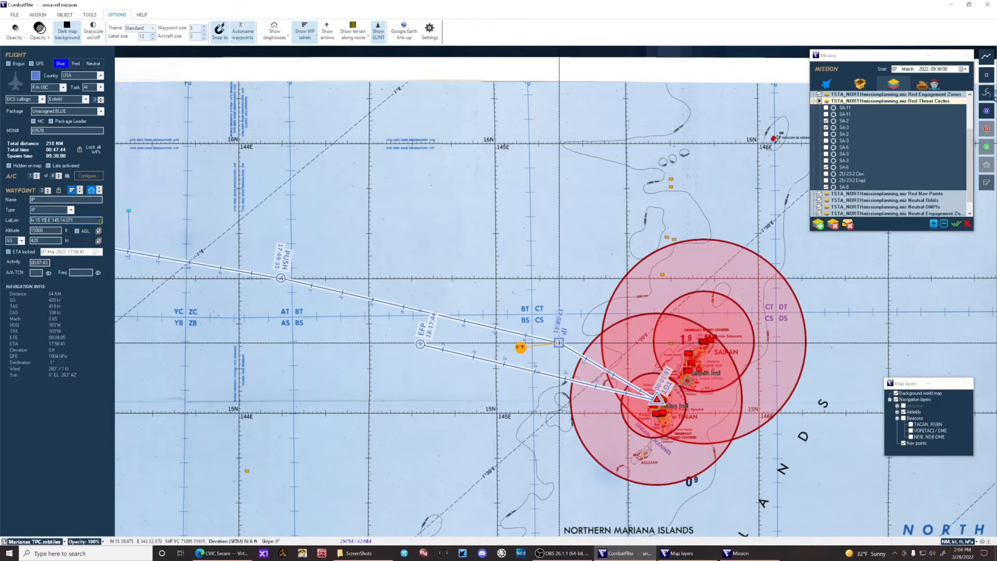
{"action": "key", "text": "BackSpace"}
{"action": "type", "text": "8"}
{"action": "type", "text": ".000"}
{"action": "key", "text": "Return"}
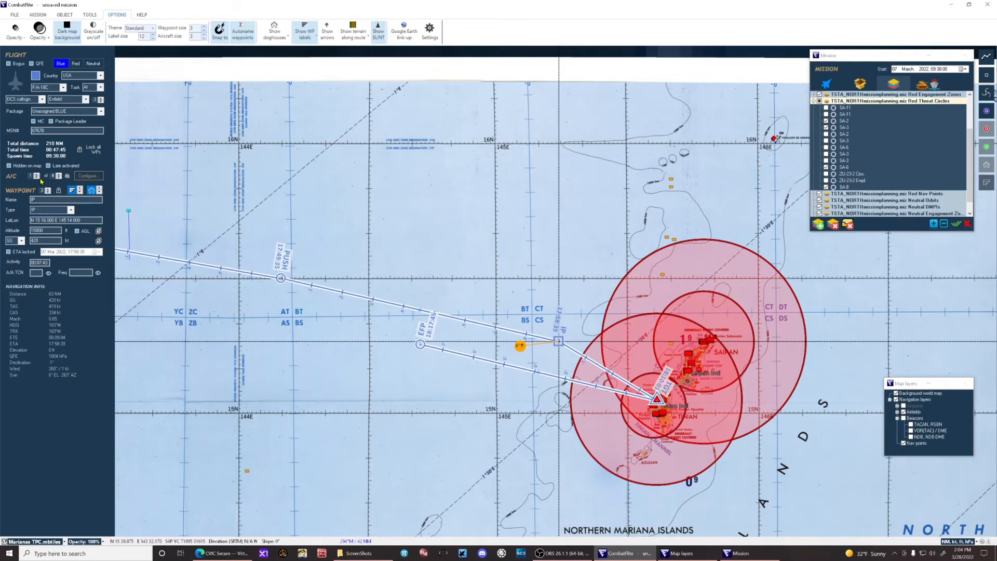
{"action": "left_click", "coordinate": [59, 191]}
Round the EFP waypoint's position to N 15 15.000 E 144 42.000.
{"action": "left_click", "coordinate": [48, 190]}
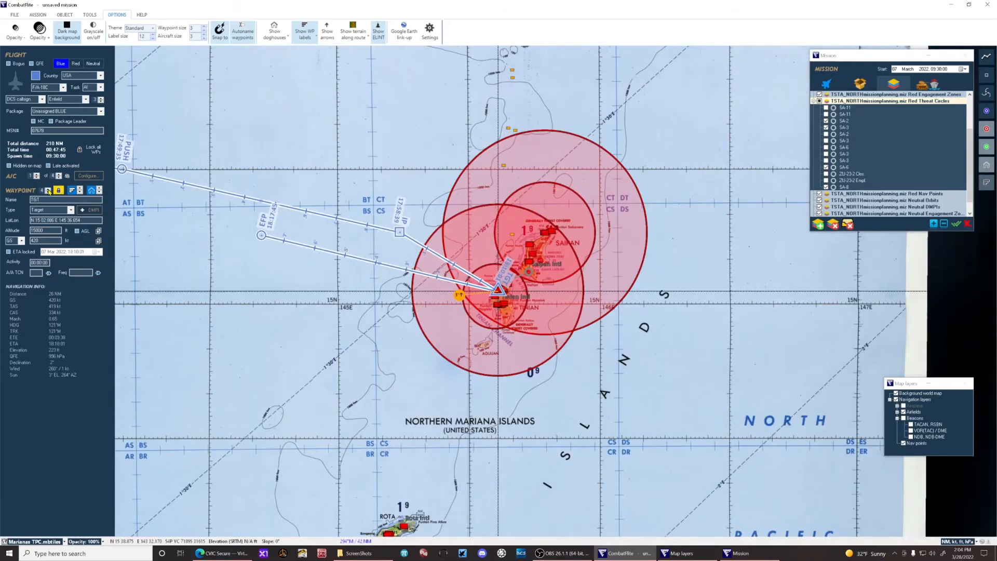
{"action": "left_click", "coordinate": [48, 190]}
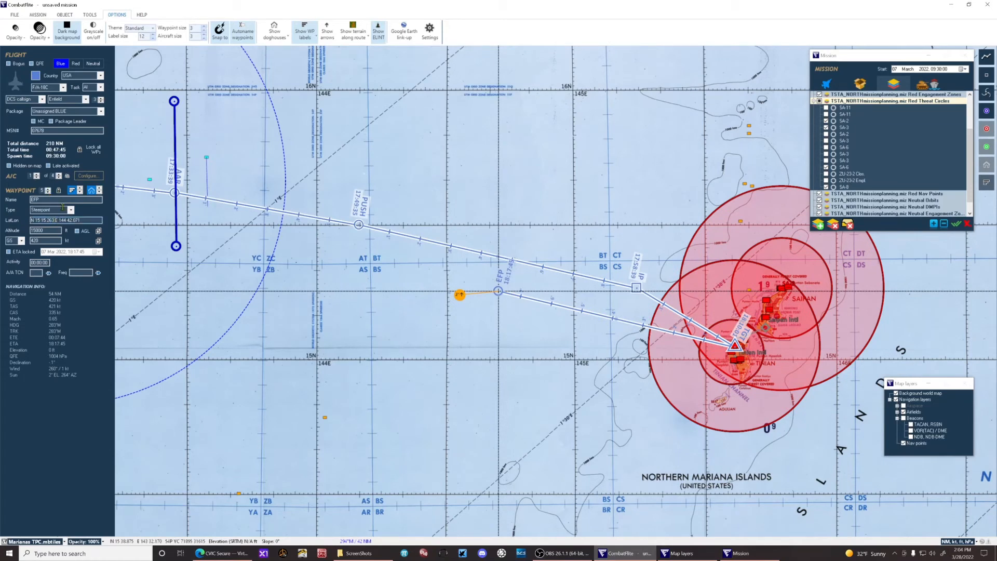
{"action": "key", "text": "BackSpace"}
{"action": "key", "text": "BackSpace"}
{"action": "key", "text": "BackSpace"}
{"action": "type", "text": "000"}
{"action": "key", "text": "BackSpace"}
{"action": "key", "text": "BackSpace"}
{"action": "key", "text": "BackSpace"}
{"action": "key", "text": "Return"}
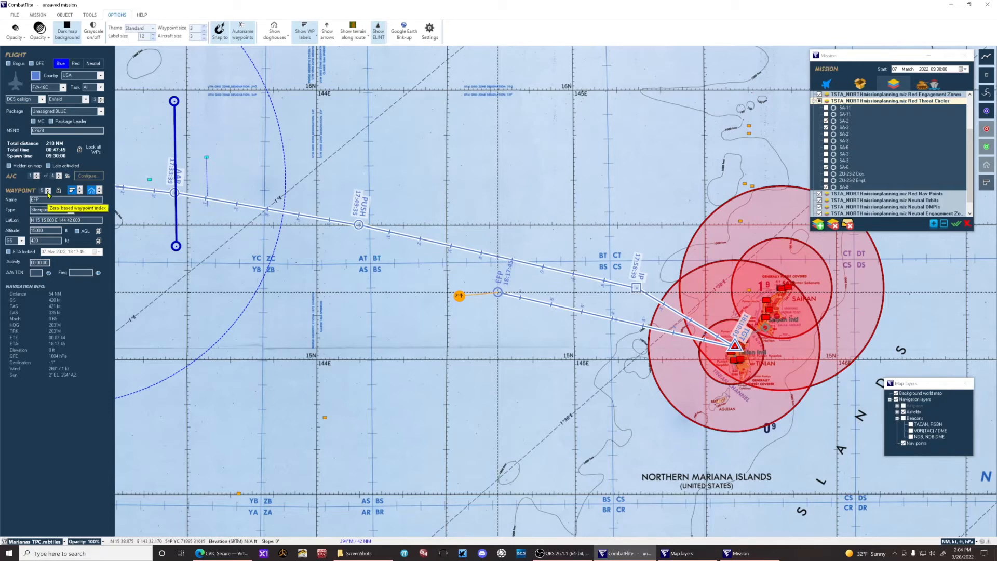
Round the PUSH waypoint's position to N 15 30.000 E 144 10.000.
{"action": "left_click", "coordinate": [49, 193]}
{"action": "left_click", "coordinate": [48, 193]}
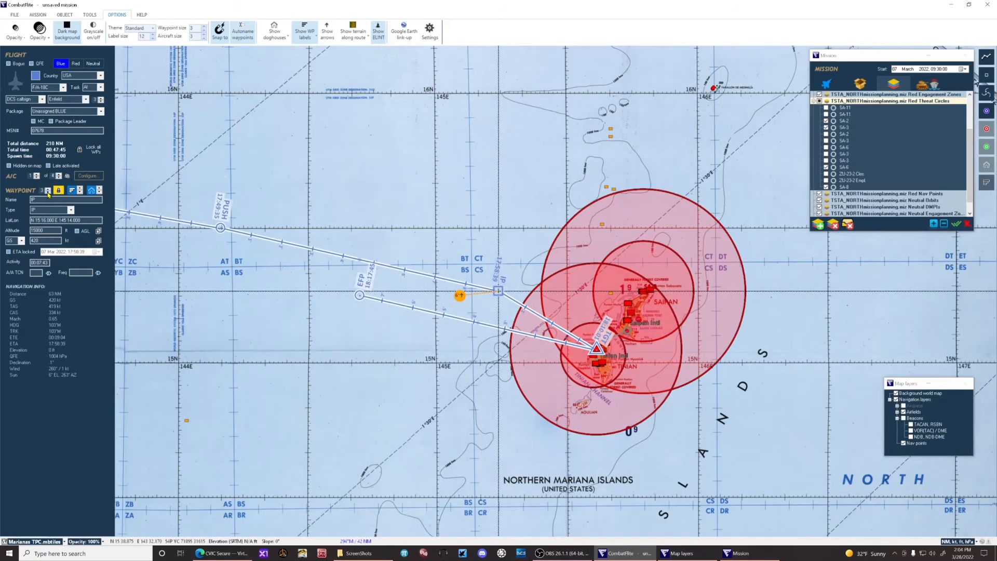
{"action": "left_click", "coordinate": [48, 193]}
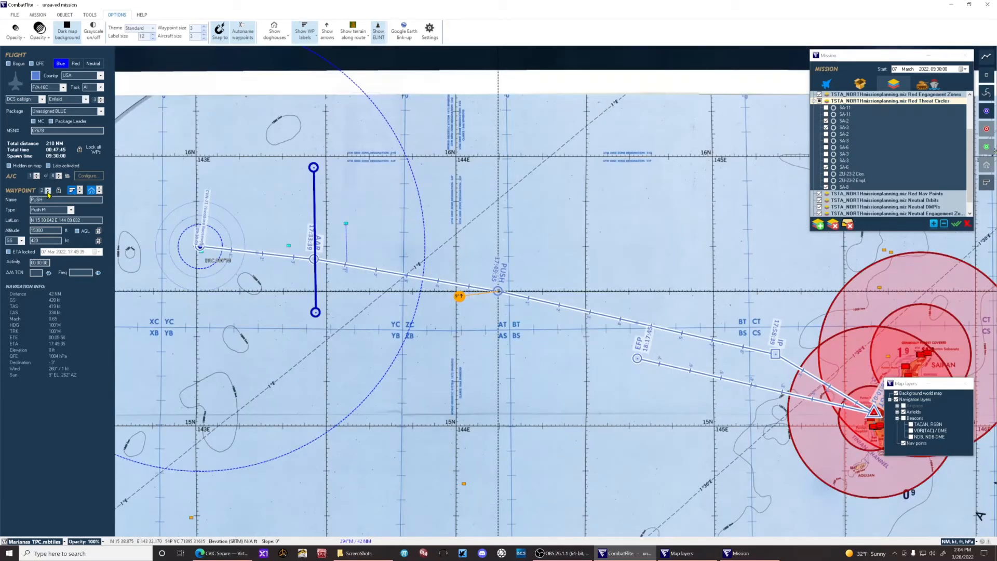
{"action": "left_click", "coordinate": [54, 221]}
{"action": "key", "text": "BackSpace"}
{"action": "key", "text": "BackSpace"}
{"action": "type", "text": "00"}
{"action": "key", "text": "BackSpace"}
{"action": "type", "text": ".000"}
{"action": "key", "text": "Return"}
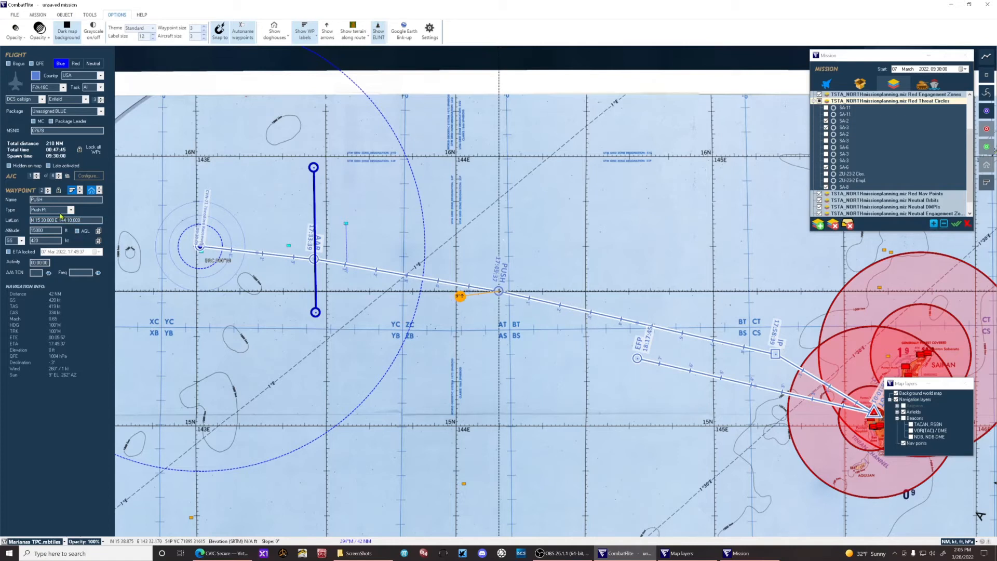
Round the AAR waypoint's position to N 15 37.000 E 143 27.000.
{"action": "left_click", "coordinate": [48, 193]}
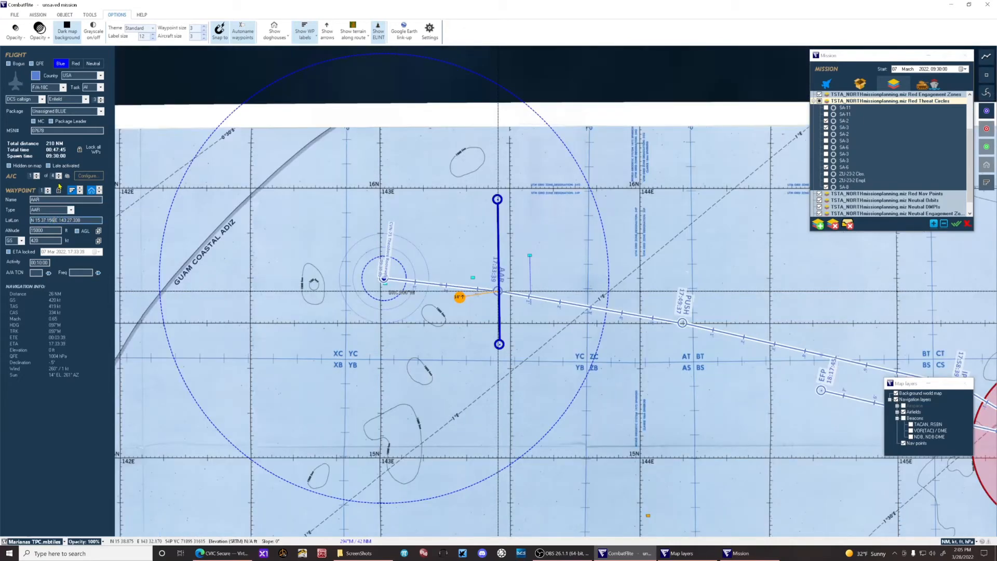
{"action": "key", "text": "BackSpace"}
{"action": "key", "text": "BackSpace"}
{"action": "key", "text": "BackSpace"}
{"action": "key", "text": "BackSpace"}
{"action": "type", "text": ".000"}
{"action": "type", "text": "000"}
{"action": "key", "text": "Return"}
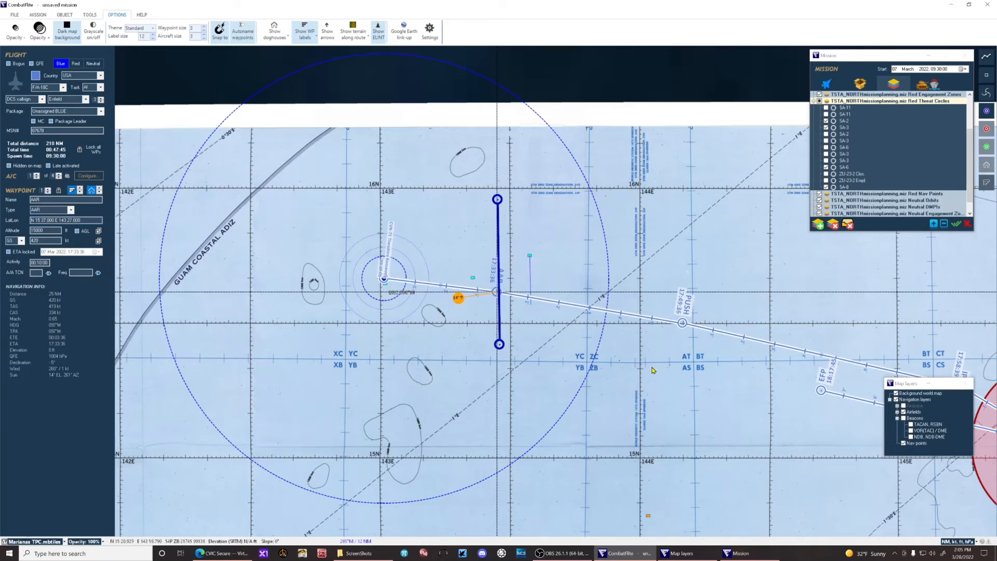
Select the PUSH waypoint and review the heading, distance and time of each route leg with the doghouses temporarily shown.
{"action": "left_click_drag", "start_coordinate": [671, 376], "coordinate": [444, 321]}
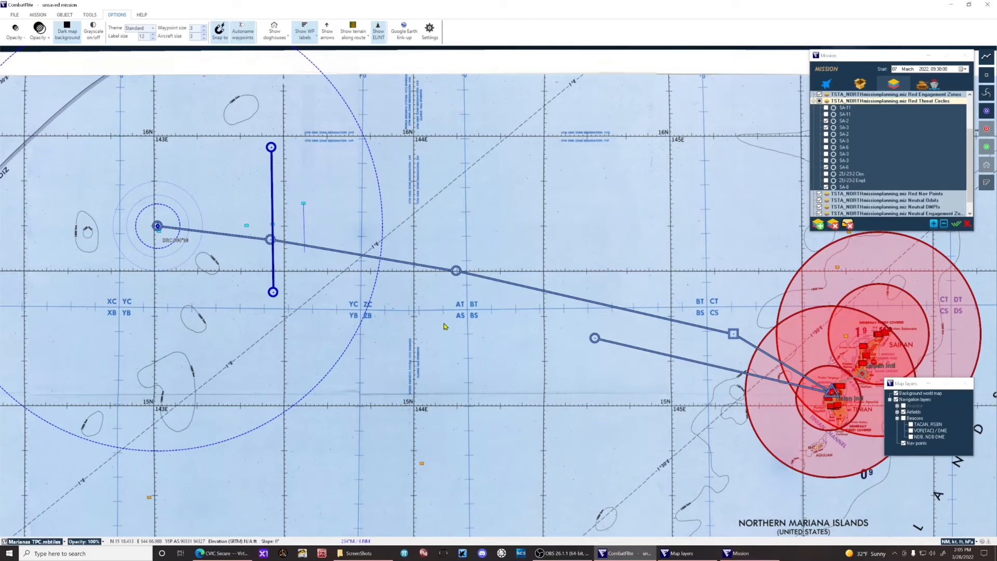
{"action": "left_click", "coordinate": [457, 275]}
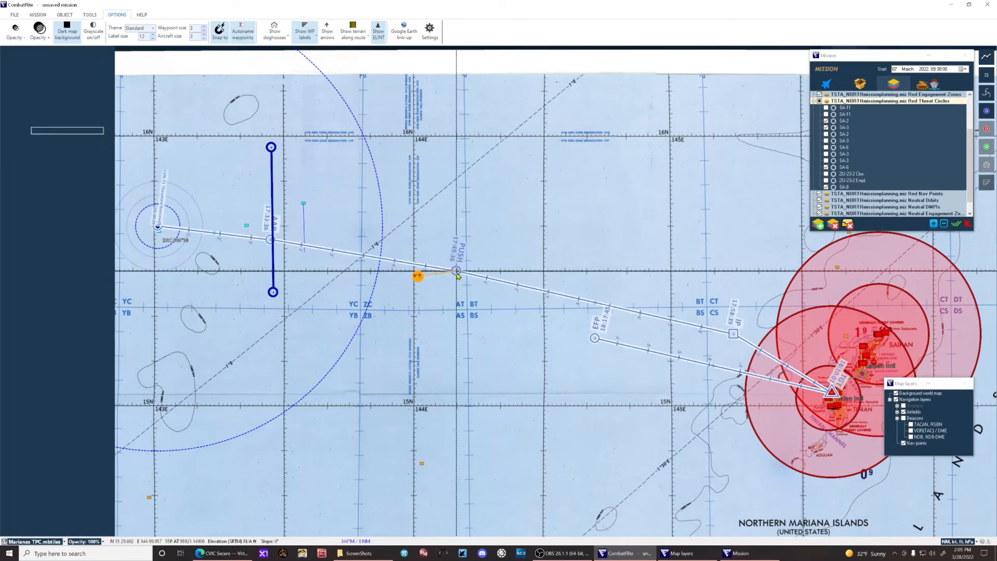
{"action": "left_click", "coordinate": [285, 32]}
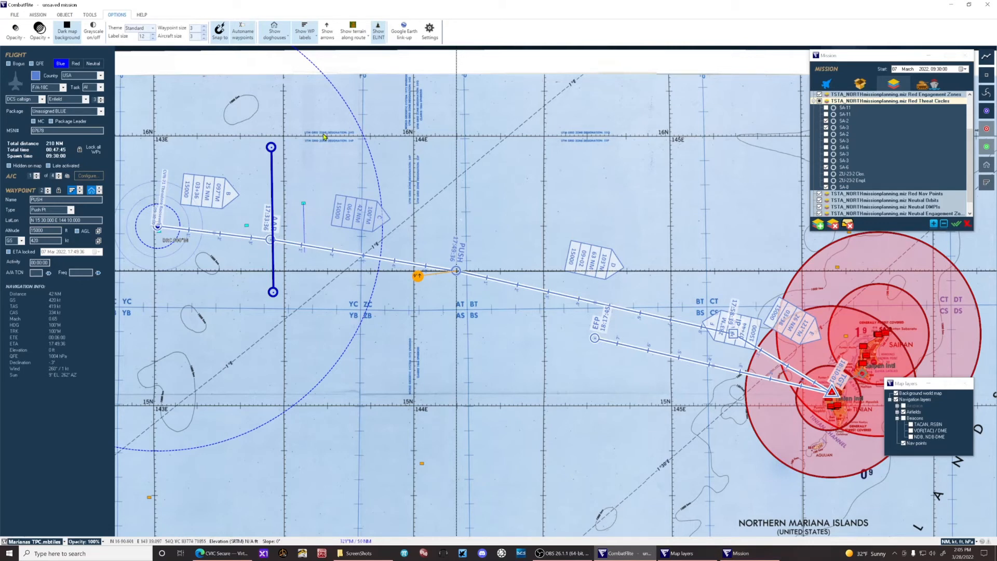
{"action": "left_click", "coordinate": [279, 30]}
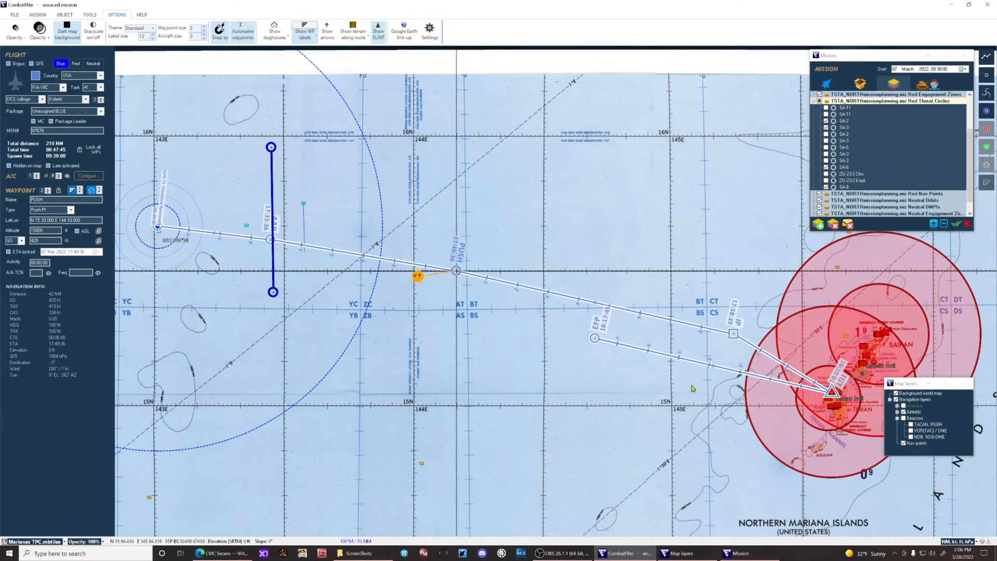
Set the IP waypoint's activity time to 00:07:42 and clear the Mission and Map layers windows off the map.
{"action": "left_click", "coordinate": [732, 336]}
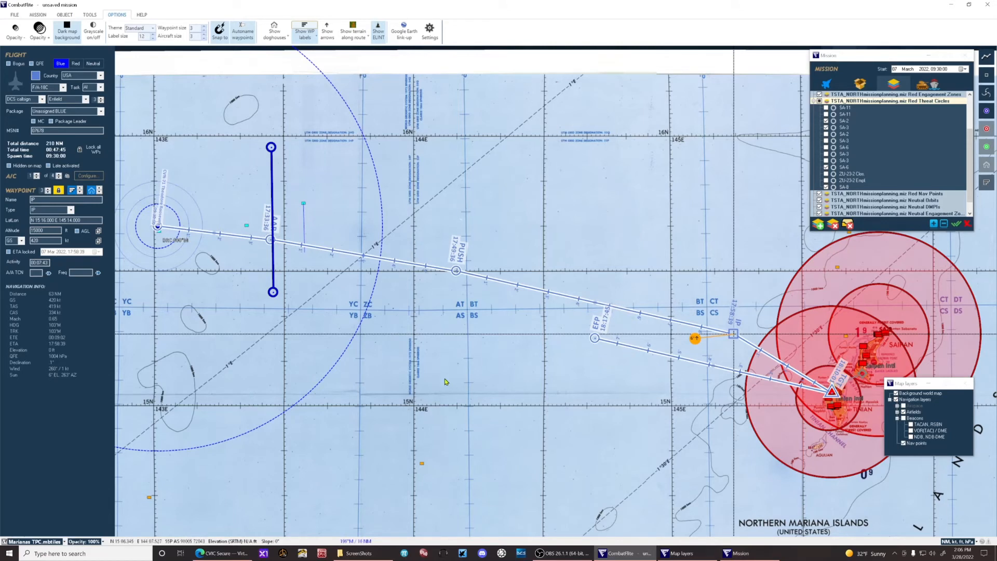
{"action": "left_click", "coordinate": [41, 263]}
{"action": "type", "text": "3"}
{"action": "left_click", "coordinate": [927, 56]}
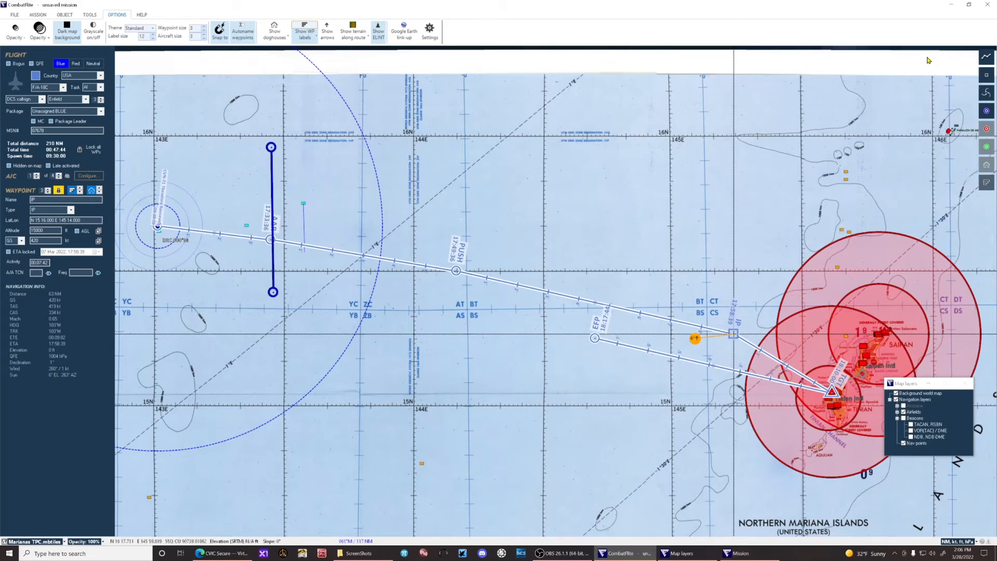
{"action": "left_click", "coordinate": [928, 383]}
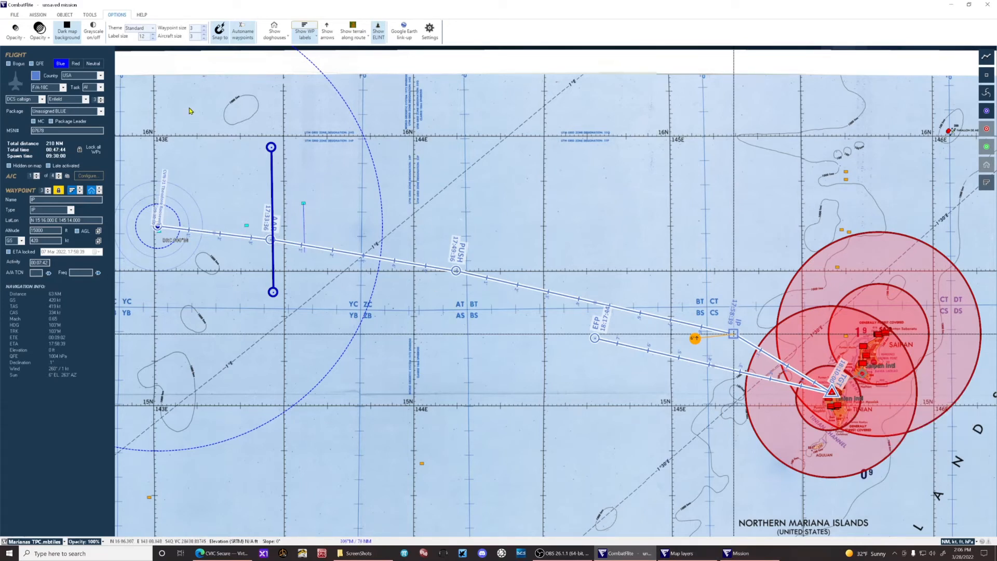
Place a MiG-21bis aircraft symbol north of Tinian, at about N 15 14.6 E 145 33.3.
{"action": "left_click", "coordinate": [64, 14]}
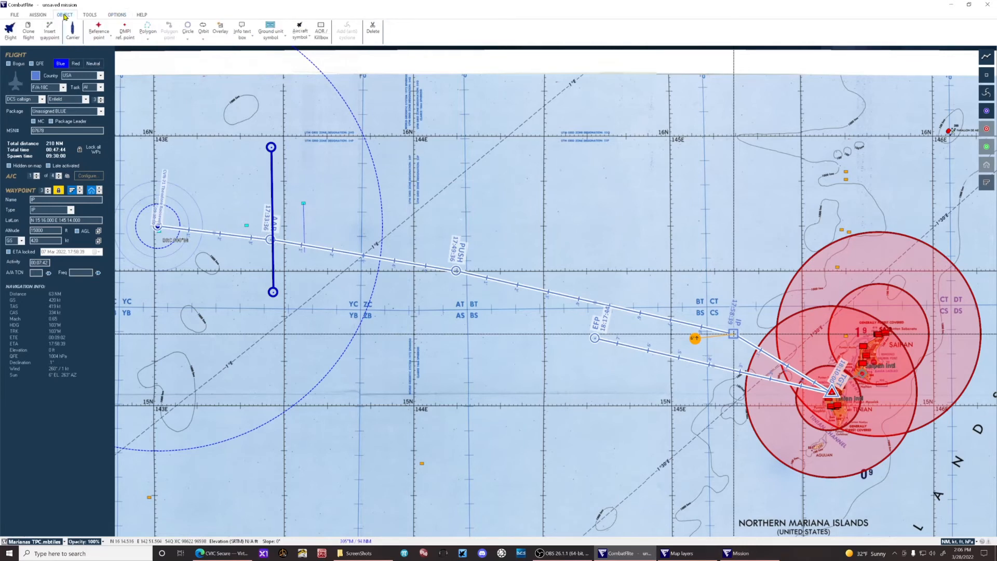
{"action": "left_click", "coordinate": [306, 34]}
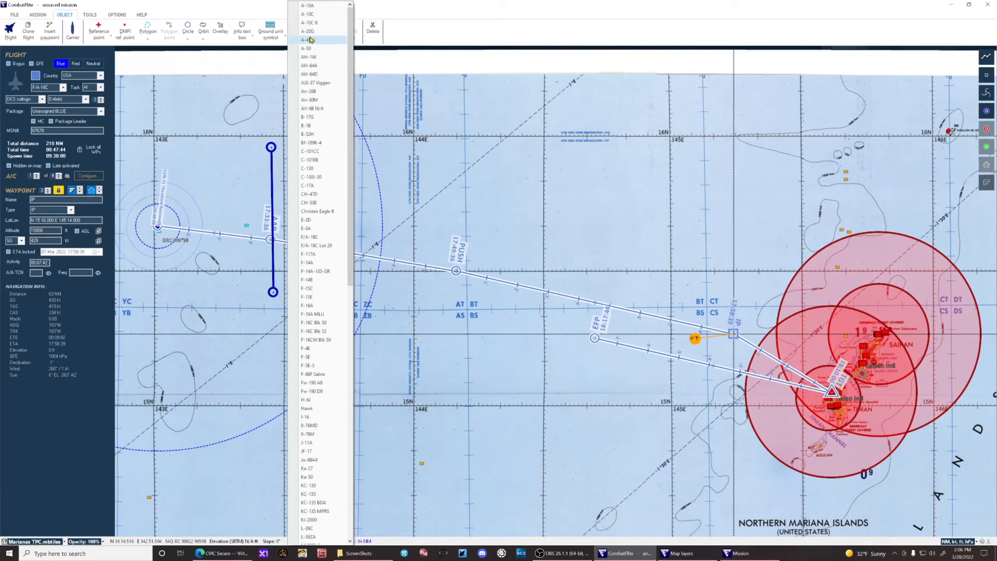
{"action": "scroll", "coordinate": [313, 314], "scroll_direction": "down", "scroll_amount": 6}
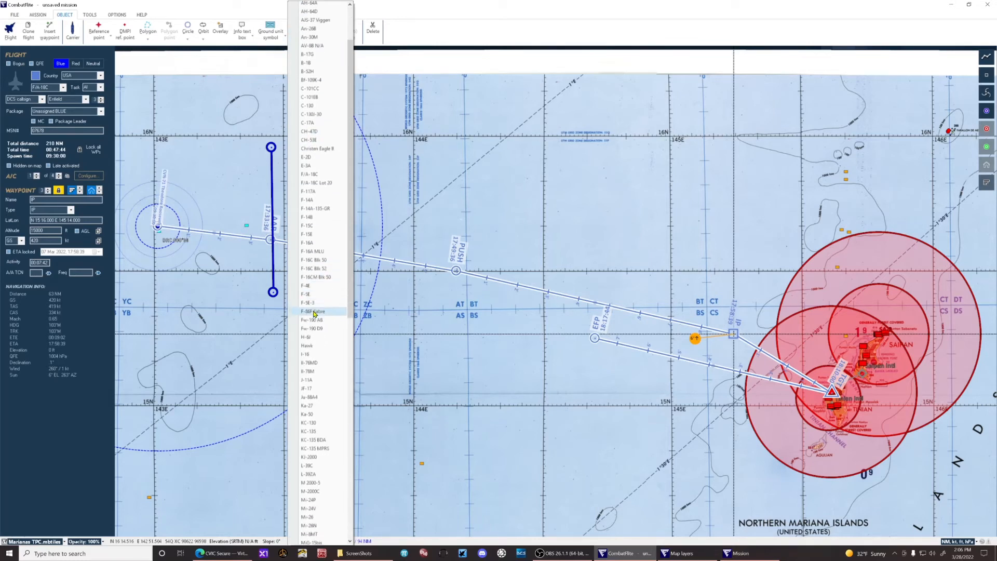
{"action": "scroll", "coordinate": [313, 314], "scroll_direction": "down", "scroll_amount": 2}
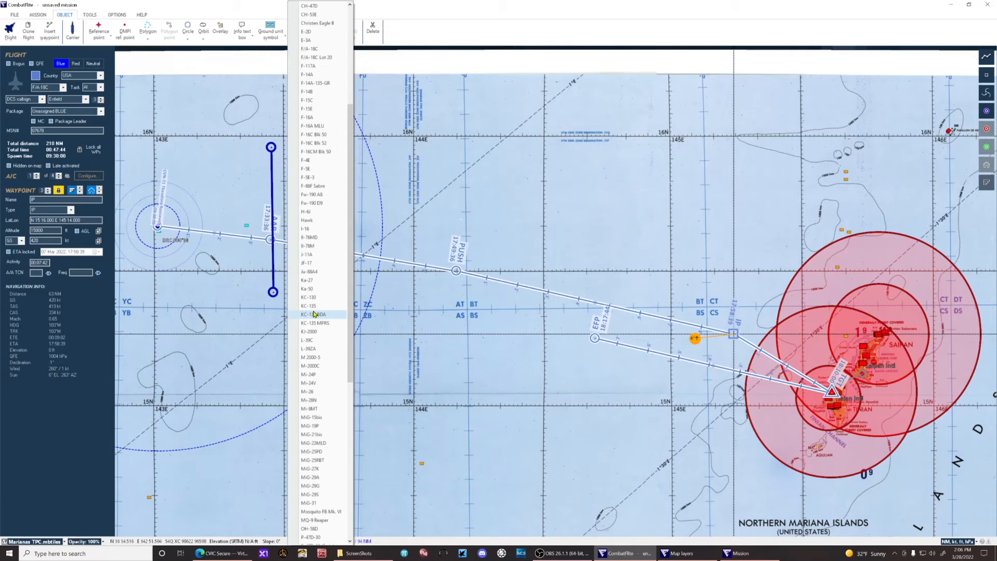
{"action": "left_click", "coordinate": [315, 435]}
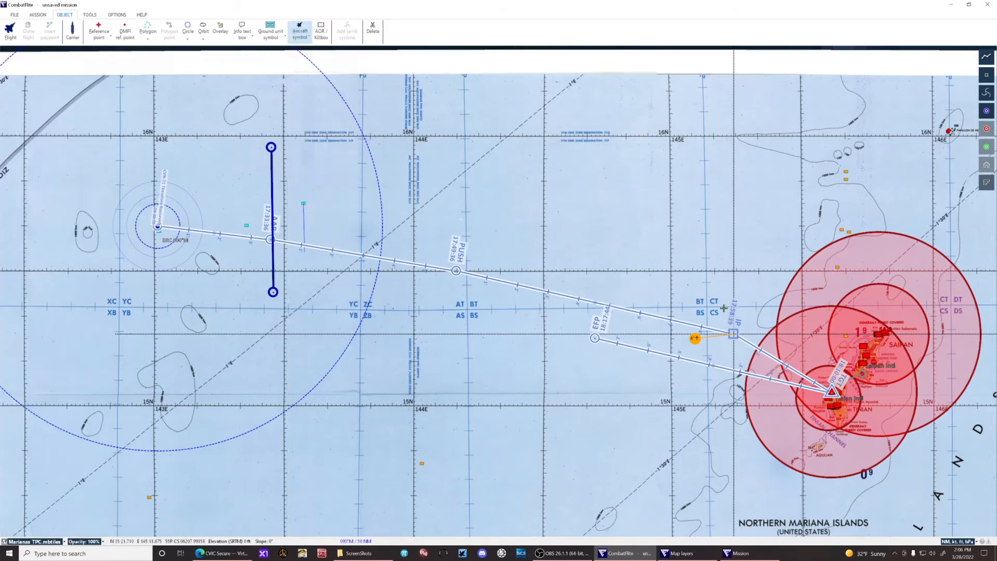
{"action": "left_click", "coordinate": [812, 338]}
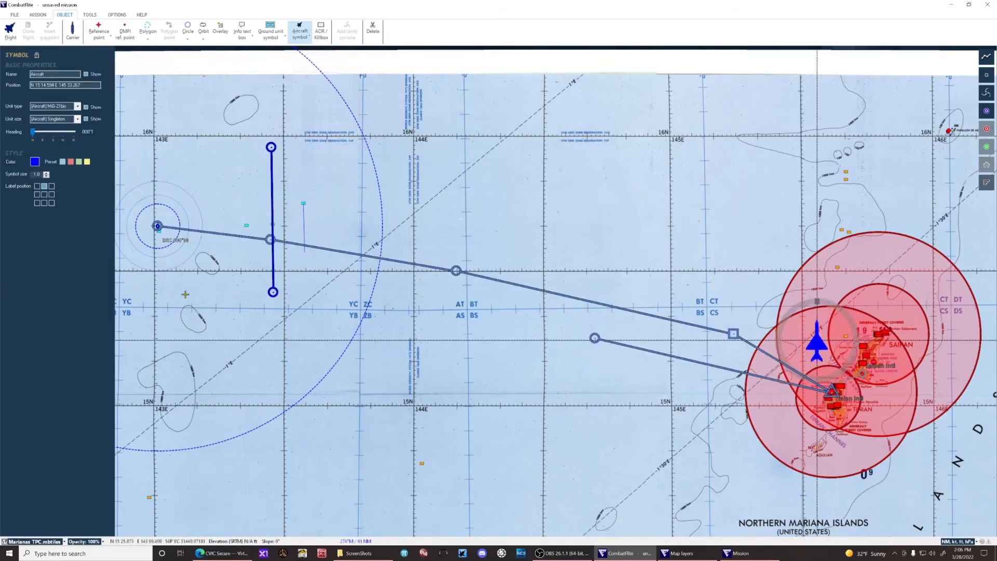
Style the MiG-21bis symbol in yellow with a symbol size of 0.8 and a heading of 350°T.
{"action": "left_click", "coordinate": [34, 162]}
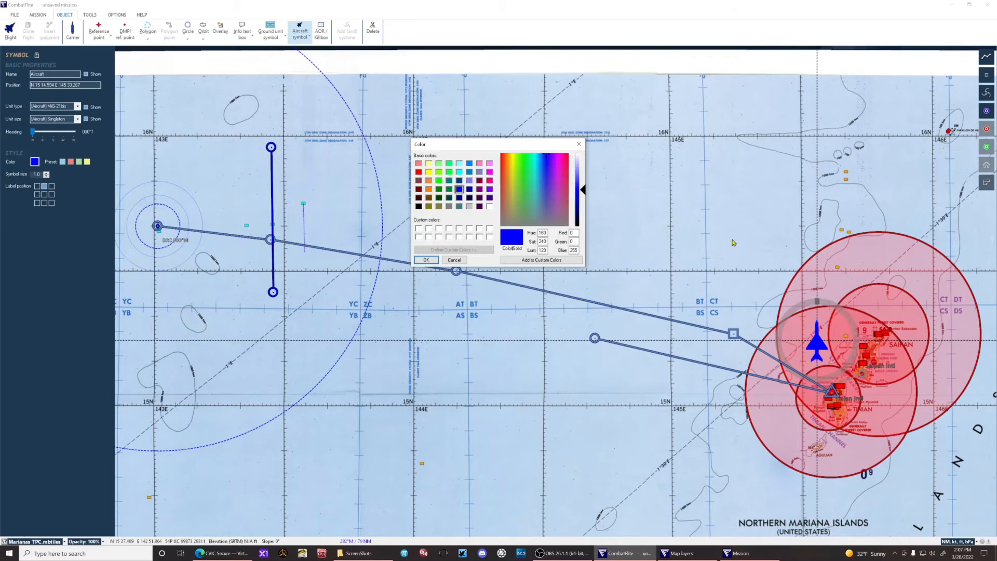
{"action": "left_click", "coordinate": [431, 173]}
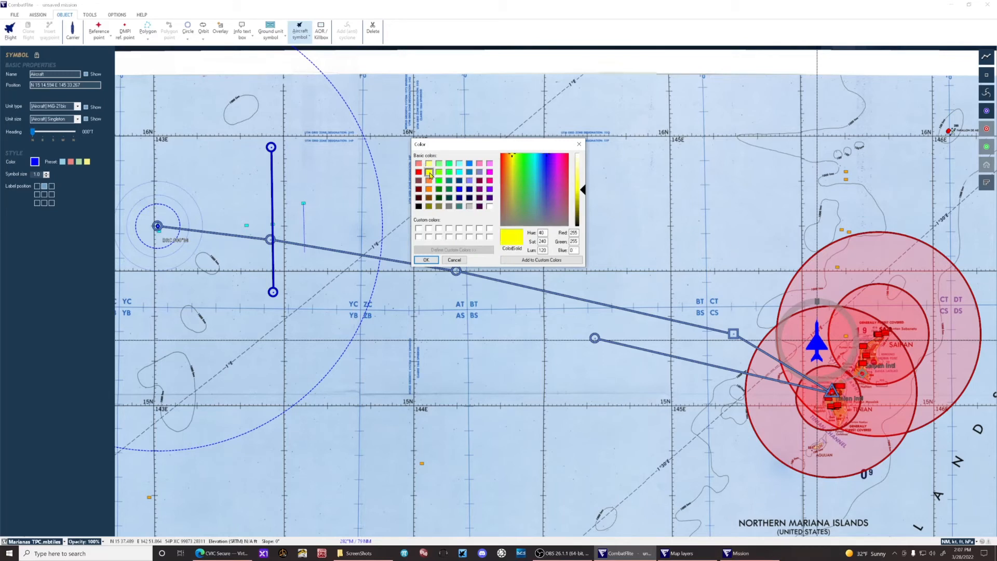
{"action": "left_click", "coordinate": [433, 259]}
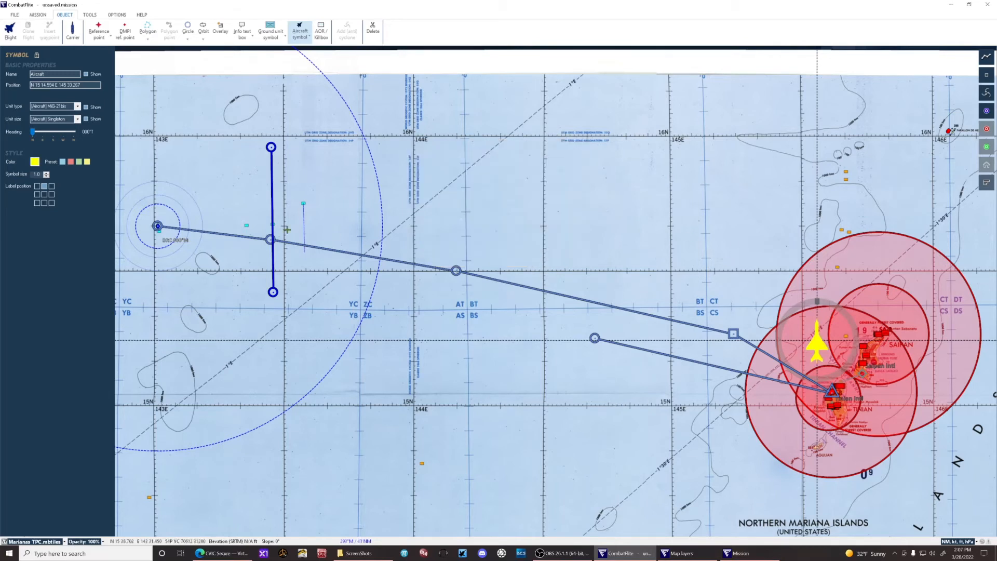
{"action": "left_click", "coordinate": [46, 176]}
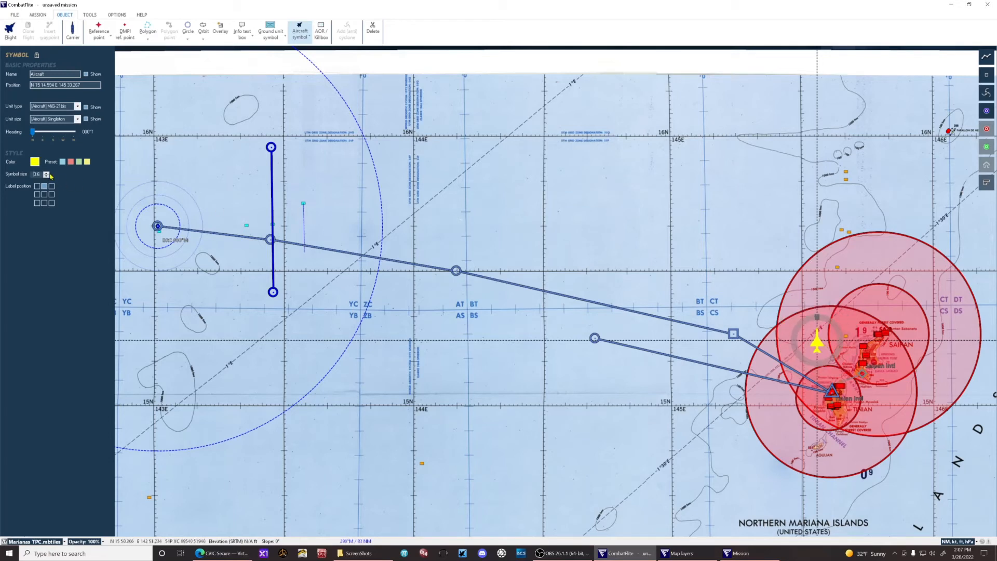
{"action": "left_click", "coordinate": [46, 173]}
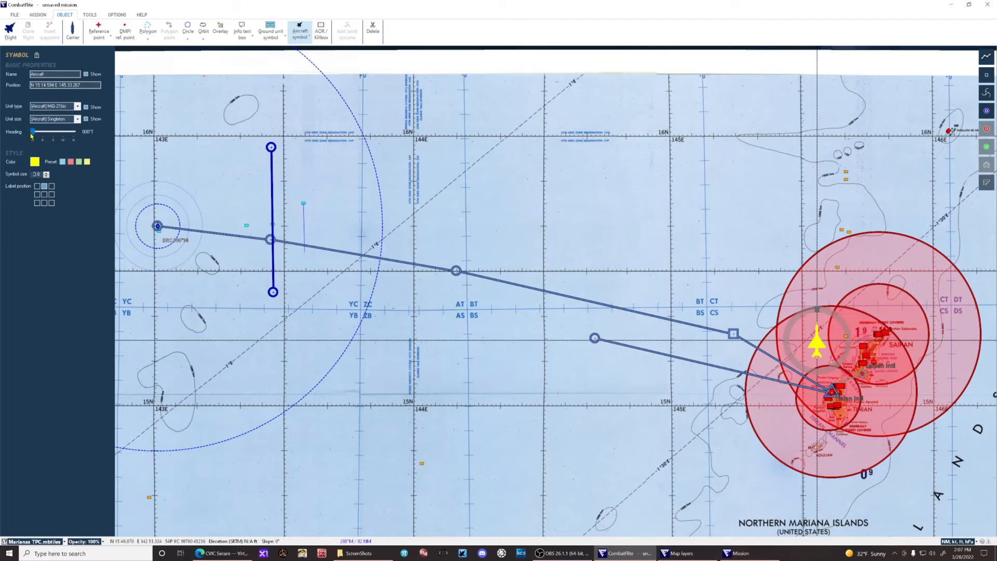
{"action": "left_click_drag", "start_coordinate": [33, 134], "coordinate": [81, 140]}
{"action": "left_click_drag", "start_coordinate": [72, 138], "coordinate": [73, 140]}
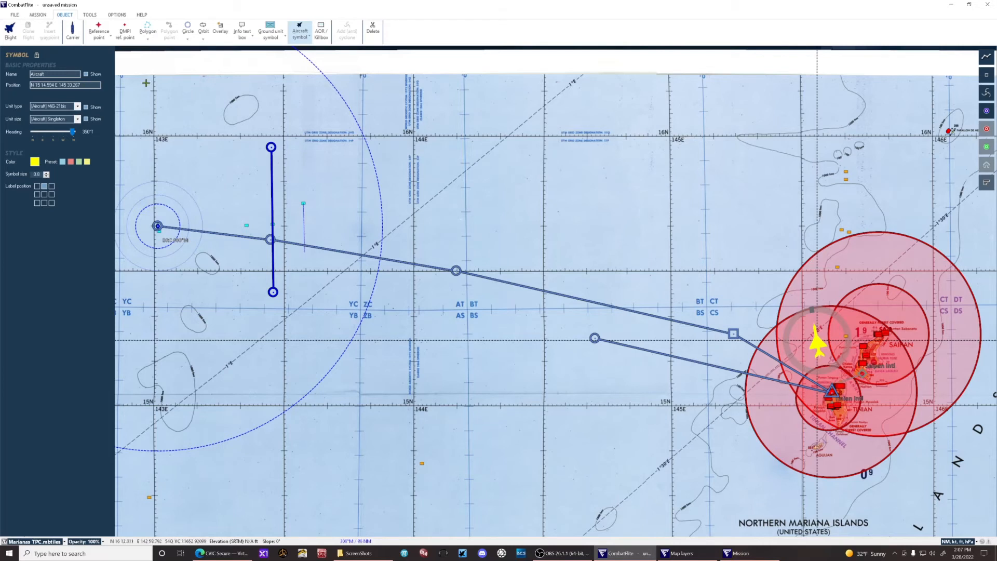
Place a MiG-23MLD aircraft symbol west of Tinian, at about N 15 04.3 E 145 21.8.
{"action": "left_click", "coordinate": [308, 41]}
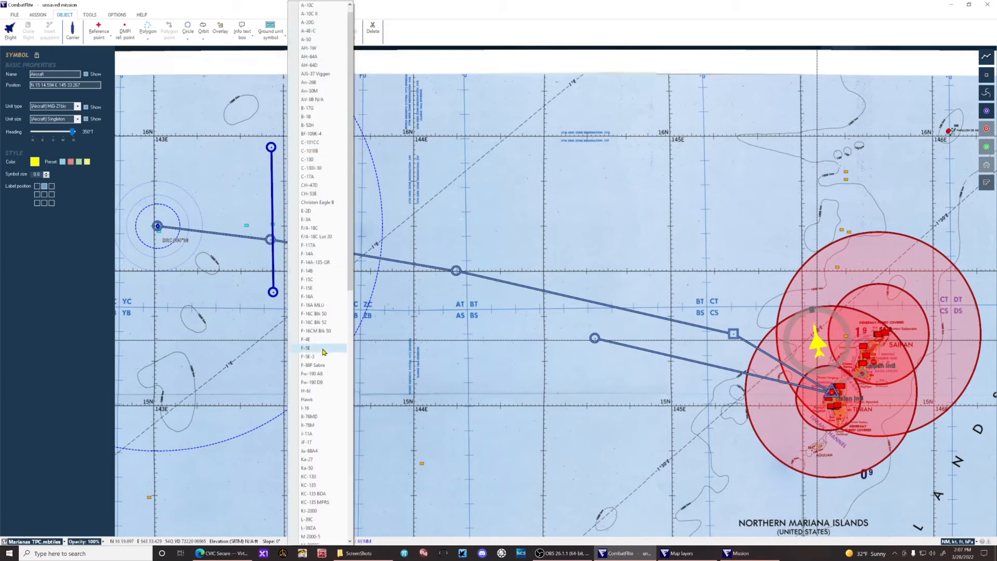
{"action": "scroll", "coordinate": [320, 356], "scroll_direction": "down", "scroll_amount": 2}
{"action": "scroll", "coordinate": [320, 356], "scroll_direction": "down", "scroll_amount": 2}
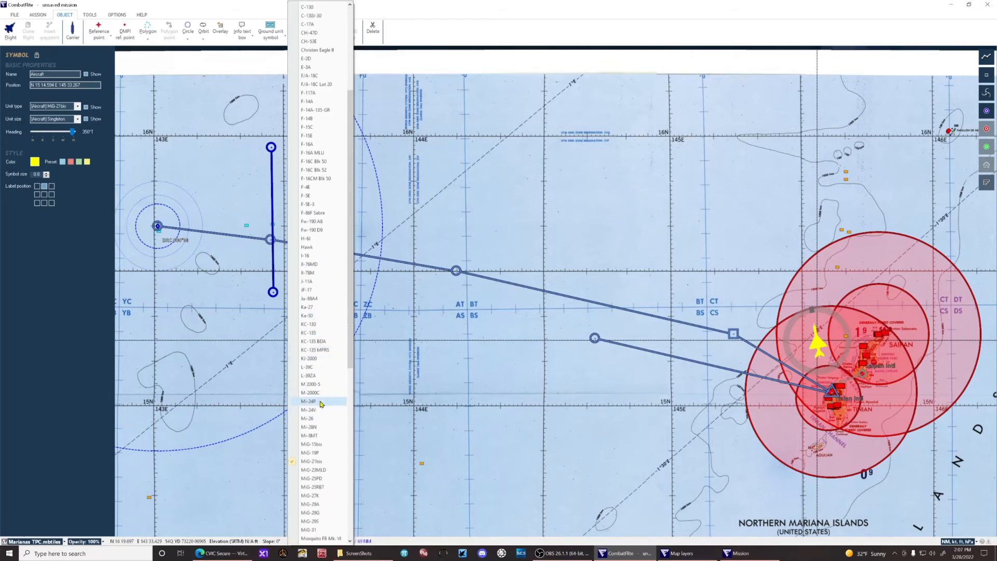
{"action": "left_click", "coordinate": [320, 470]}
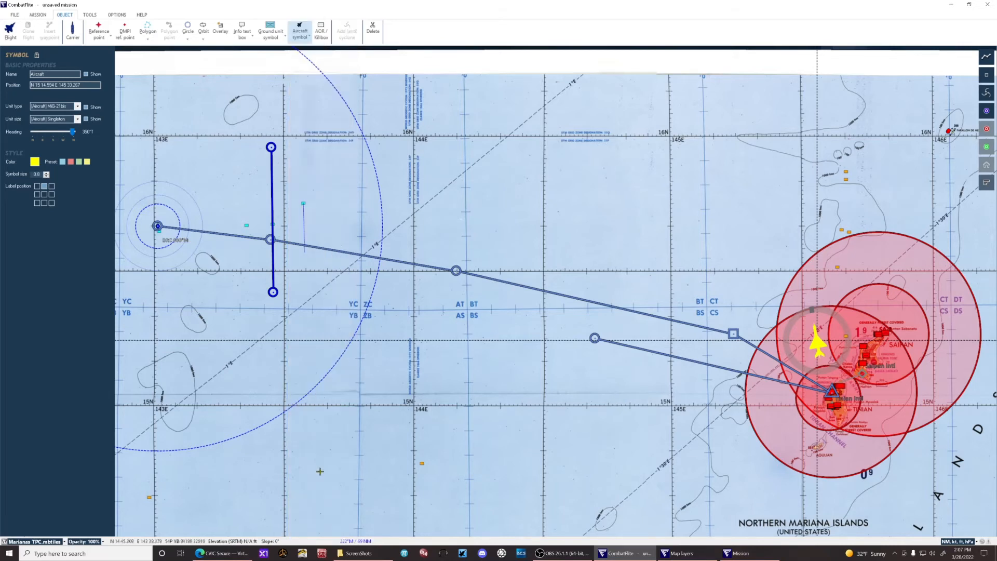
{"action": "left_click", "coordinate": [766, 388]}
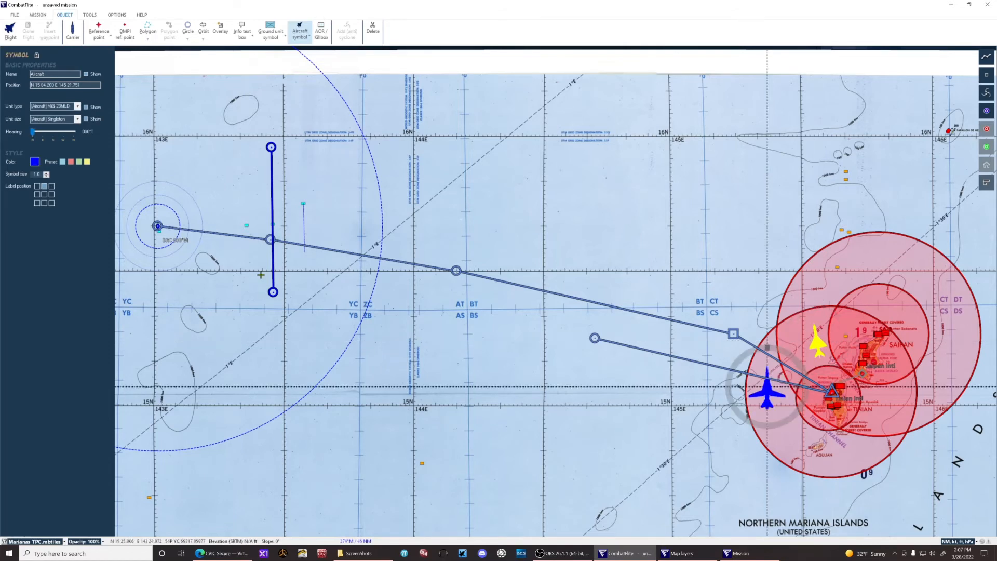
Style the MiG-23MLD symbol in yellow with a heading of 281°T and size 0.8, and end symbol placement.
{"action": "left_click", "coordinate": [35, 161]}
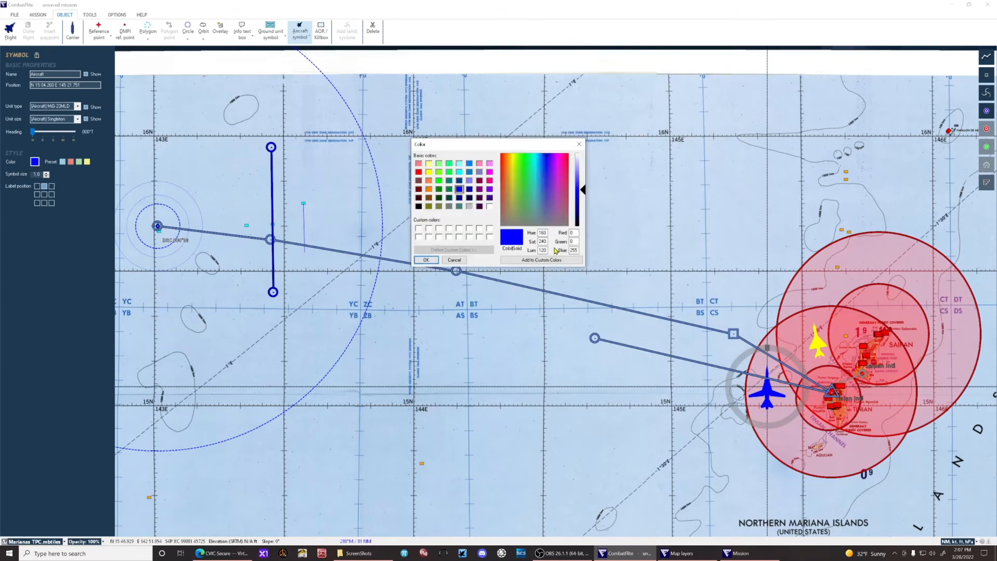
{"action": "left_click", "coordinate": [429, 172]}
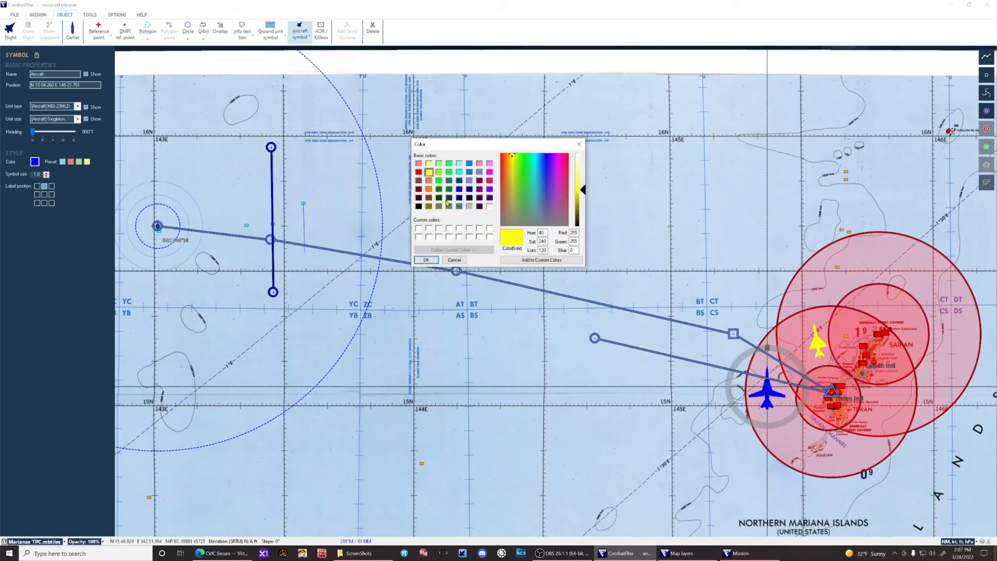
{"action": "left_click", "coordinate": [425, 260]}
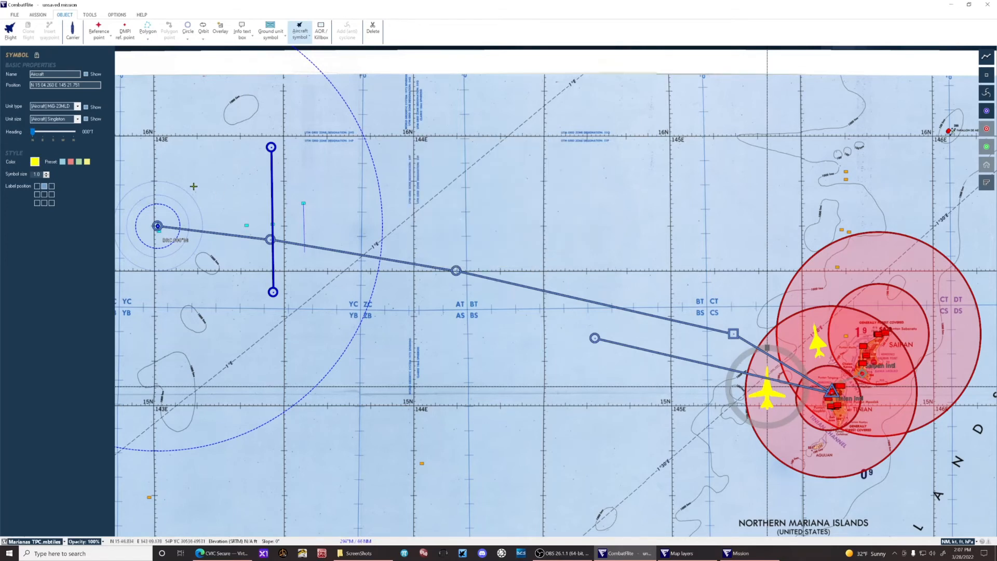
{"action": "left_click_drag", "start_coordinate": [30, 132], "coordinate": [65, 140]}
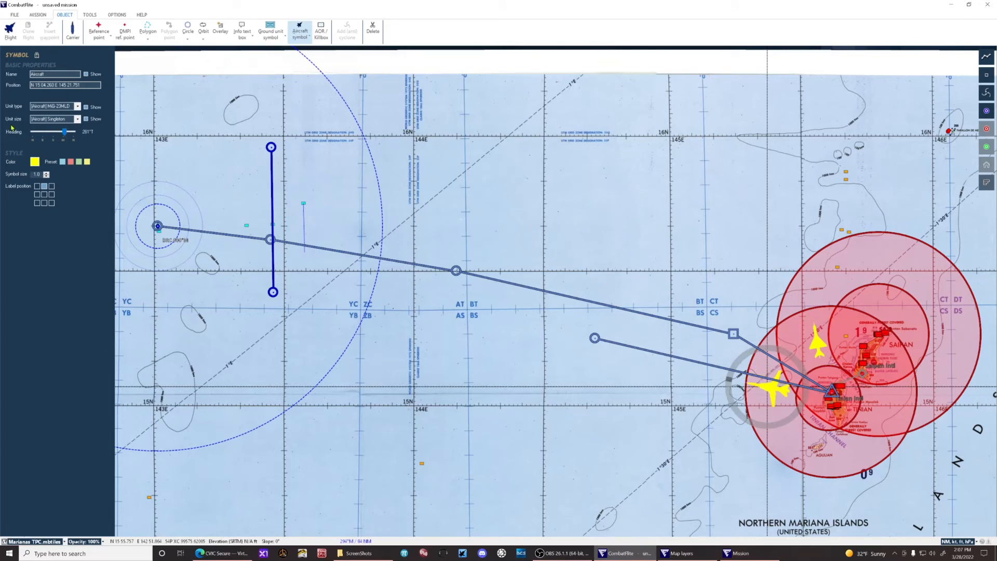
{"action": "left_click", "coordinate": [48, 176]}
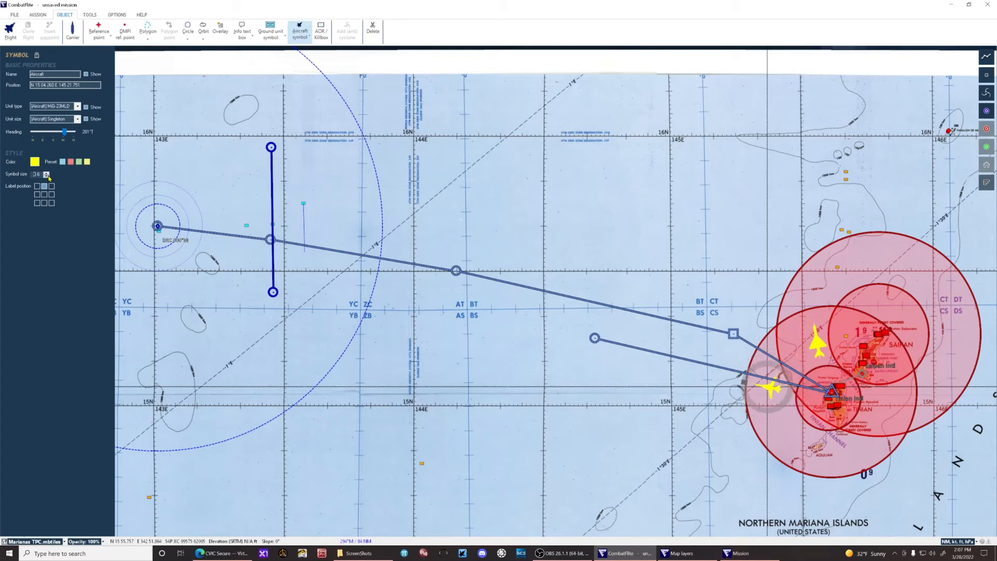
{"action": "left_click", "coordinate": [47, 174]}
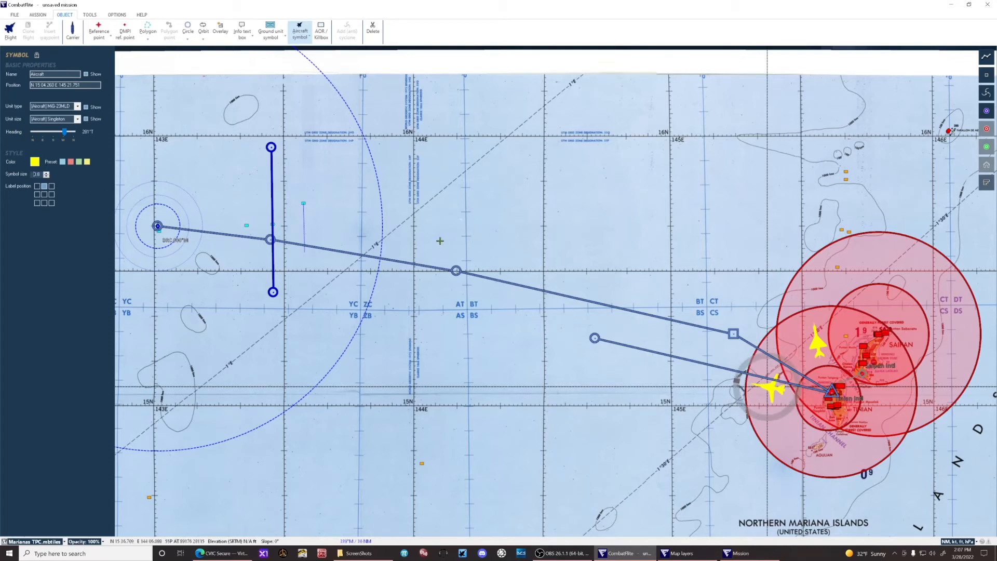
{"action": "left_click", "coordinate": [574, 219]}
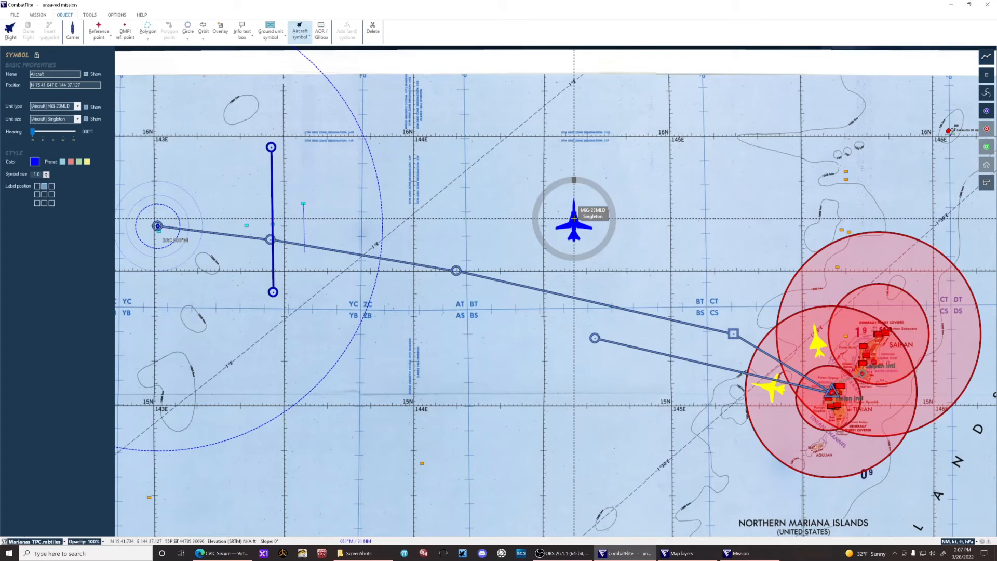
{"action": "key", "text": "Escape"}
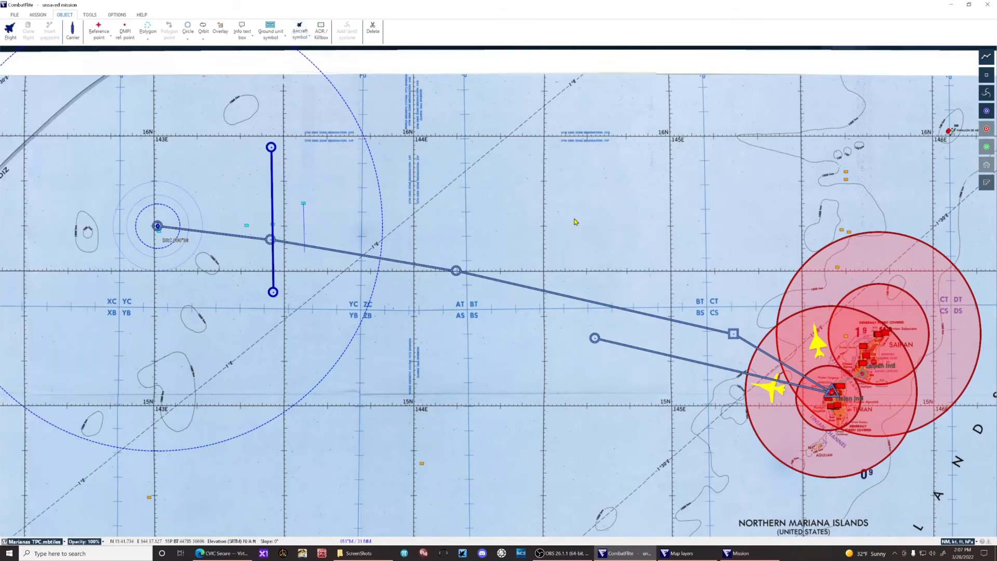
Open the kneeboard for the strike flight and switch its coordinates to DMS, regenerating the text notes as well.
{"action": "left_click", "coordinate": [456, 271]}
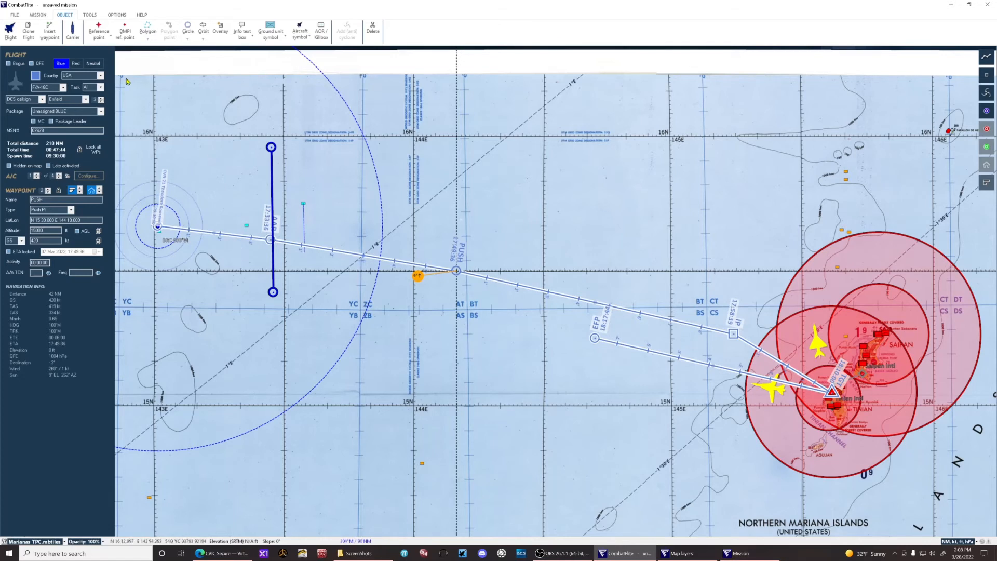
{"action": "left_click", "coordinate": [38, 15]}
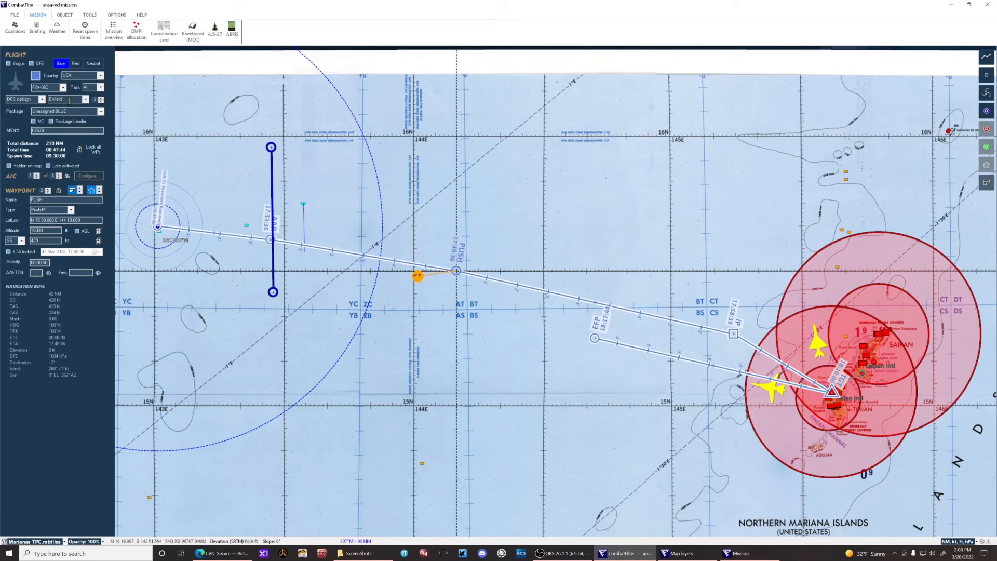
{"action": "left_click", "coordinate": [192, 27]}
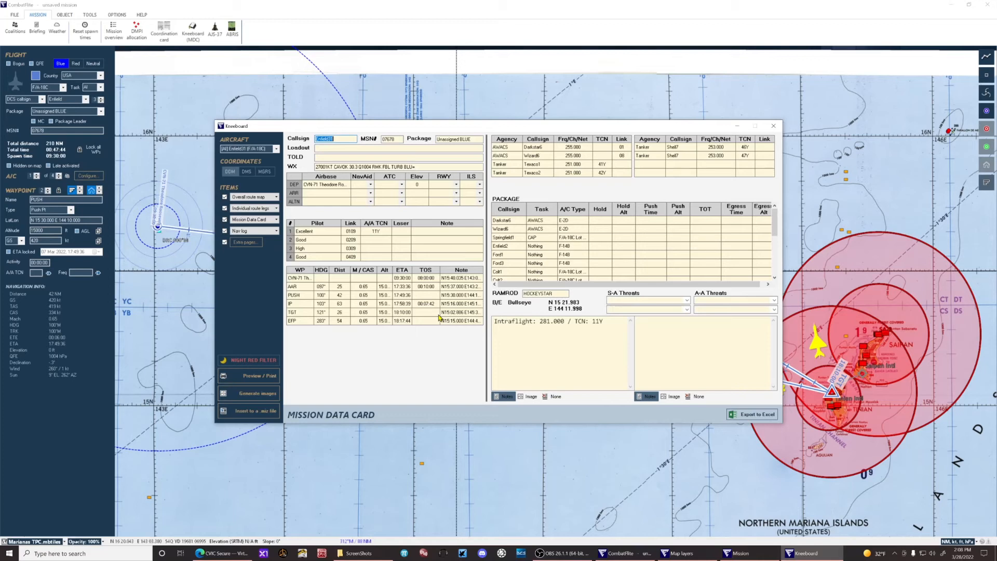
{"action": "left_click", "coordinate": [247, 173]}
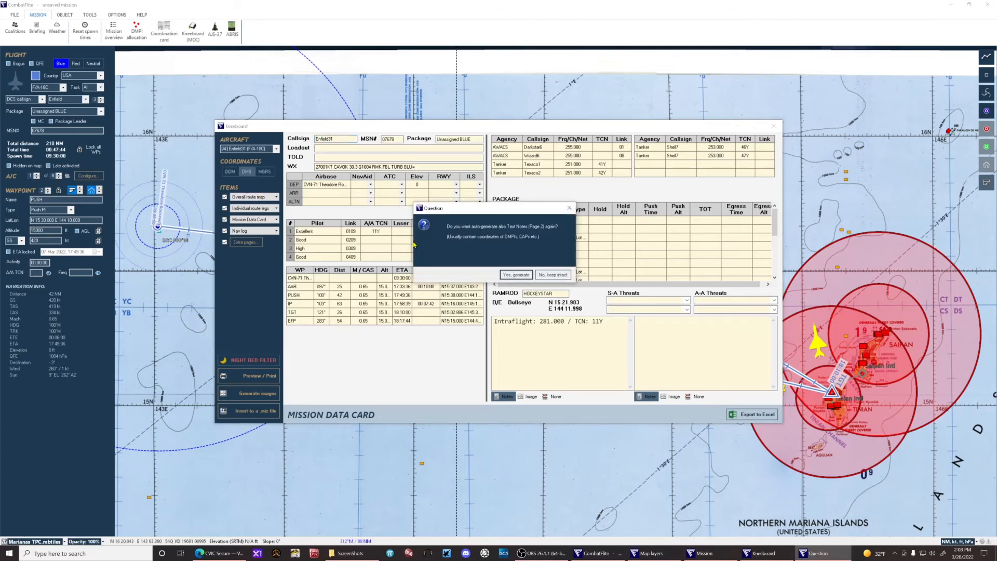
{"action": "left_click", "coordinate": [511, 277]}
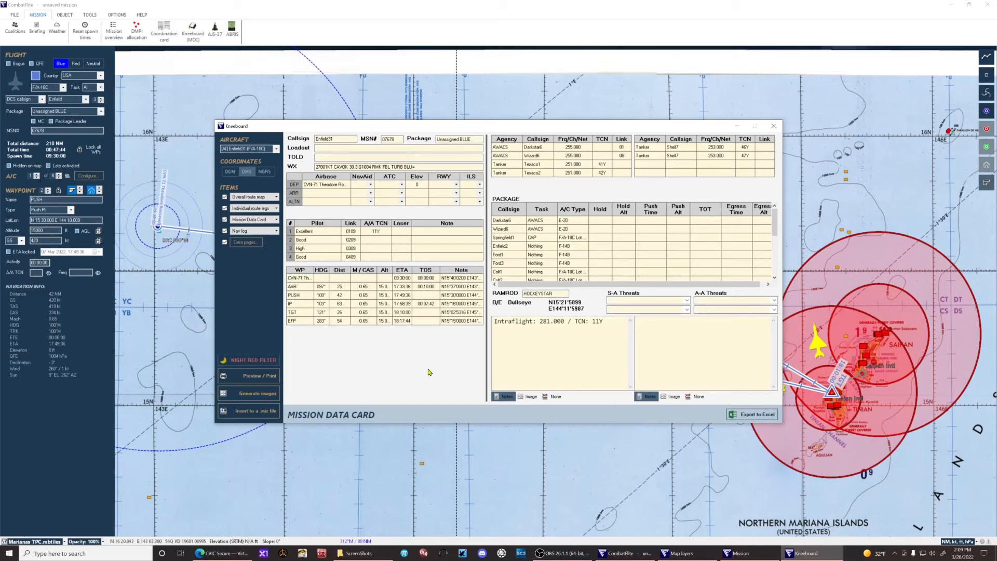
Export the mission data card to Excel with Template 1, saving it in the TSTA KBCs folder as "Mission PLanning Test".
{"action": "left_click", "coordinate": [763, 418]}
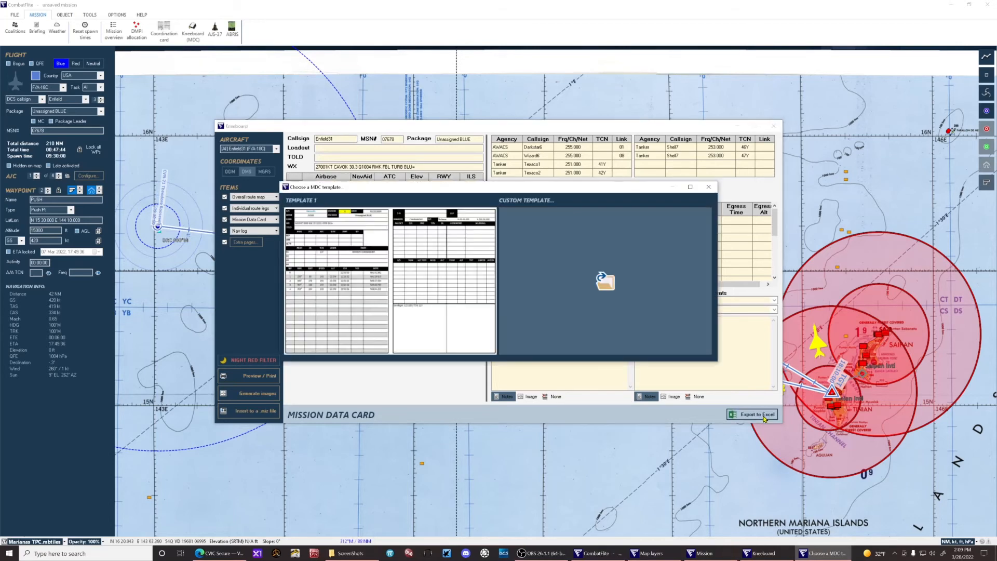
{"action": "left_click", "coordinate": [400, 239]}
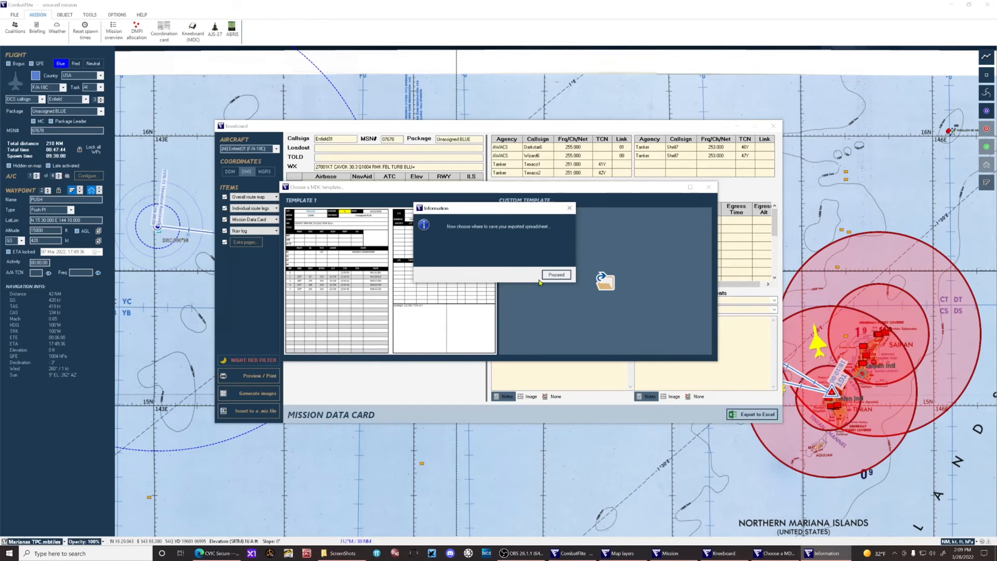
{"action": "left_click", "coordinate": [555, 274]}
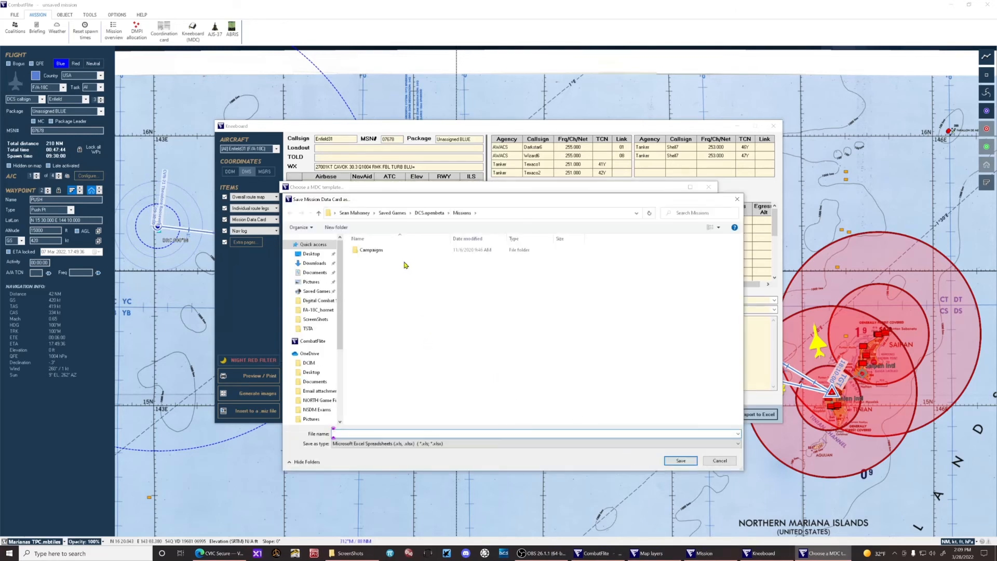
{"action": "left_click", "coordinate": [309, 328]}
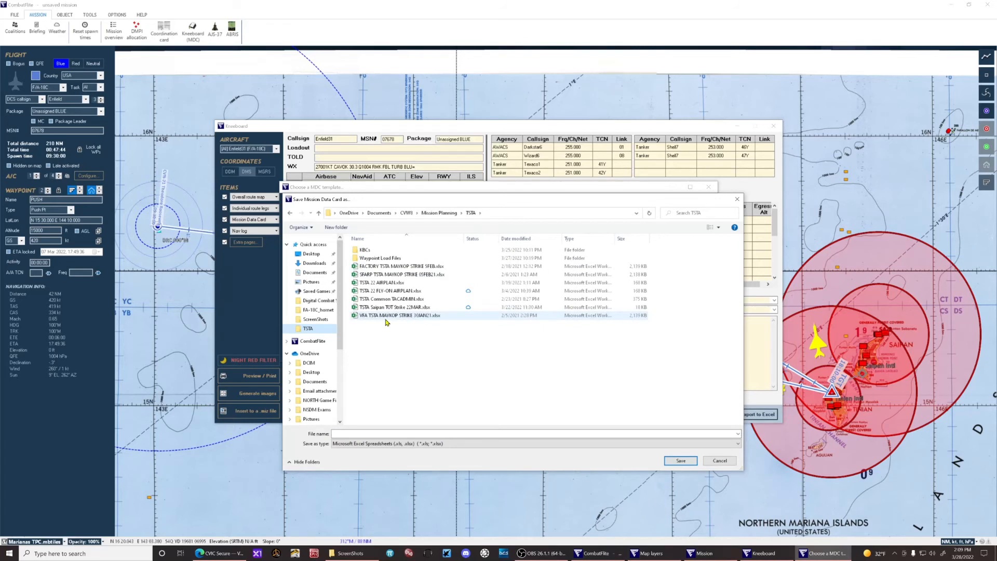
{"action": "left_click", "coordinate": [374, 252]}
{"action": "double_click", "coordinate": [374, 254]}
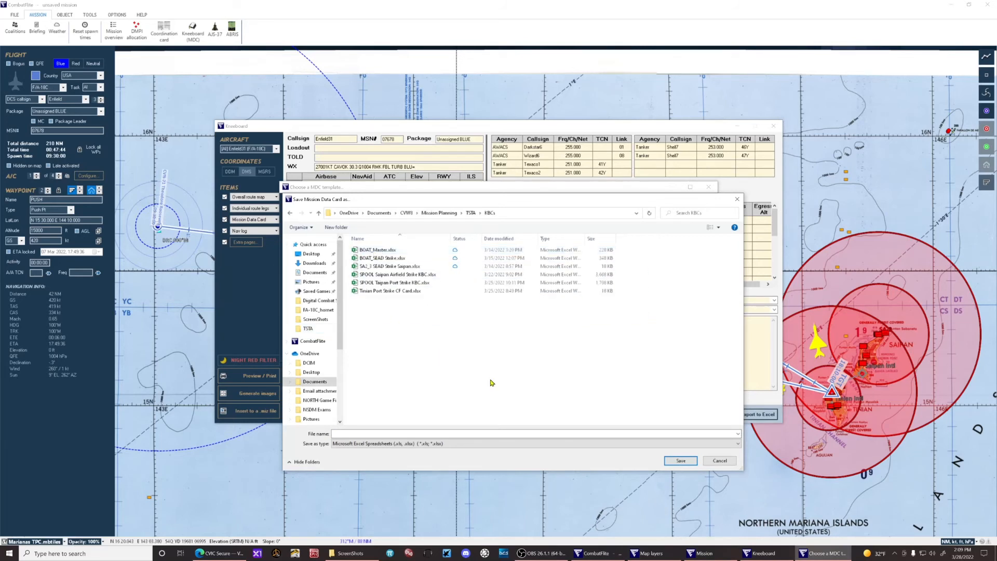
{"action": "left_click", "coordinate": [488, 434]}
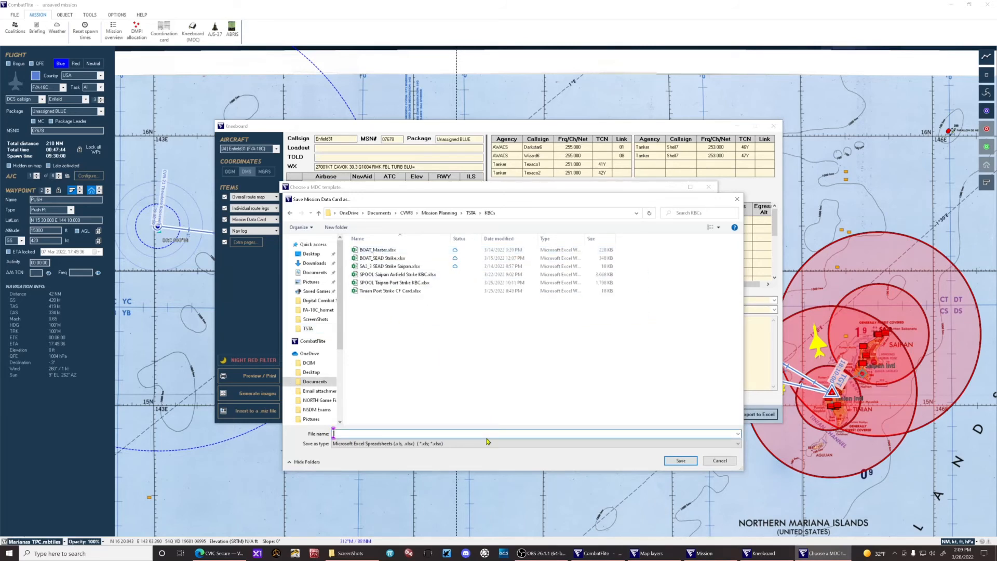
{"action": "type", "text": "Mission PLanning 1"}
{"action": "type", "text": "est"}
{"action": "key", "text": "Return"}
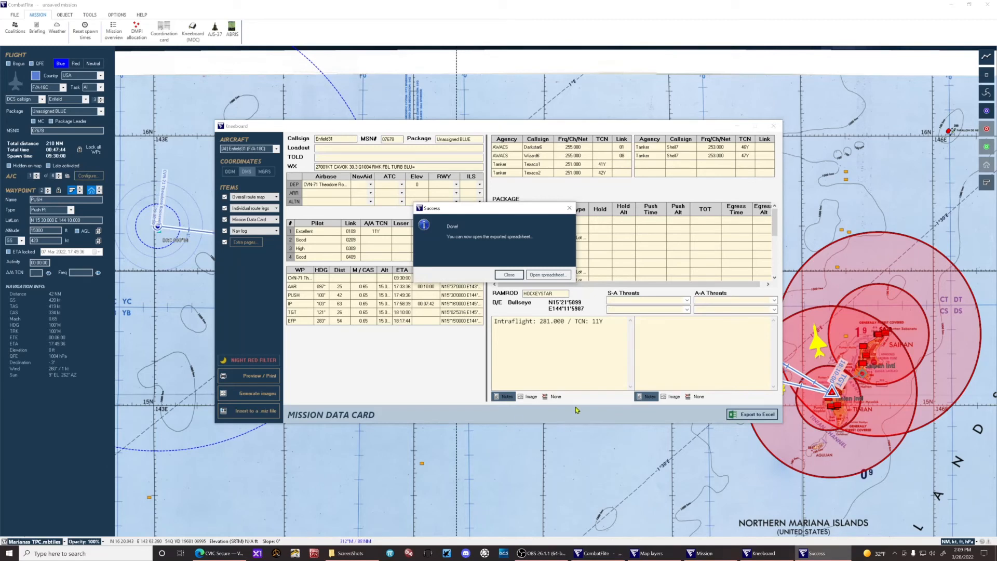
Open the exported Mission PLanning Test spreadsheet in Excel, maximized and enlarged enough to read the mission data card.
{"action": "left_click", "coordinate": [552, 276]}
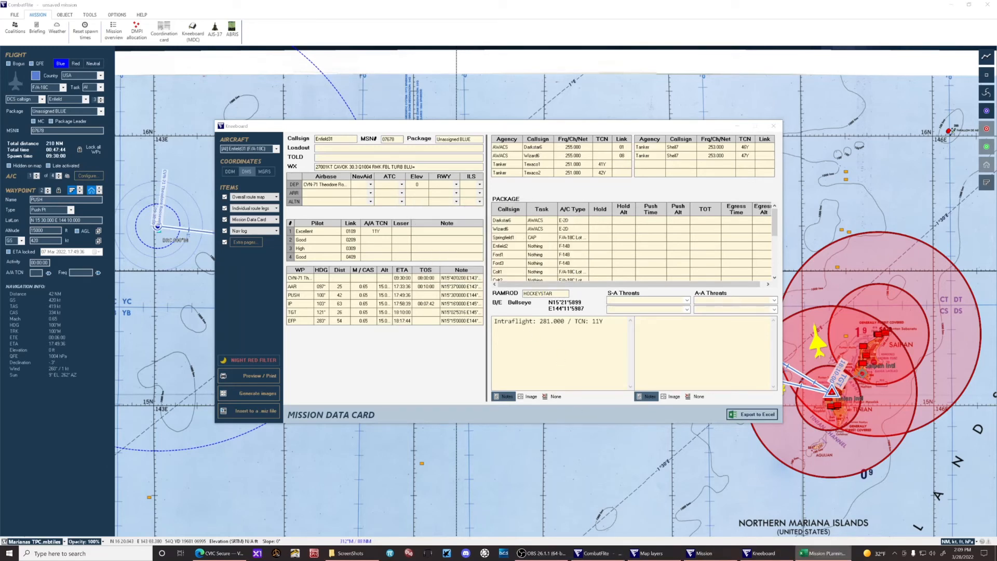
{"action": "left_click_drag", "start_coordinate": [981, 243], "coordinate": [736, 141]}
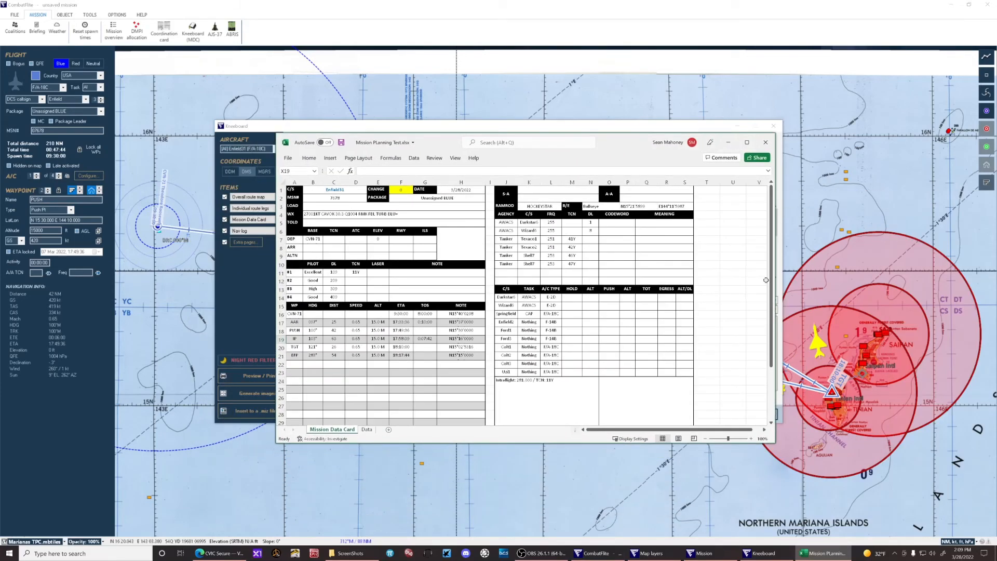
{"action": "left_click", "coordinate": [743, 145]}
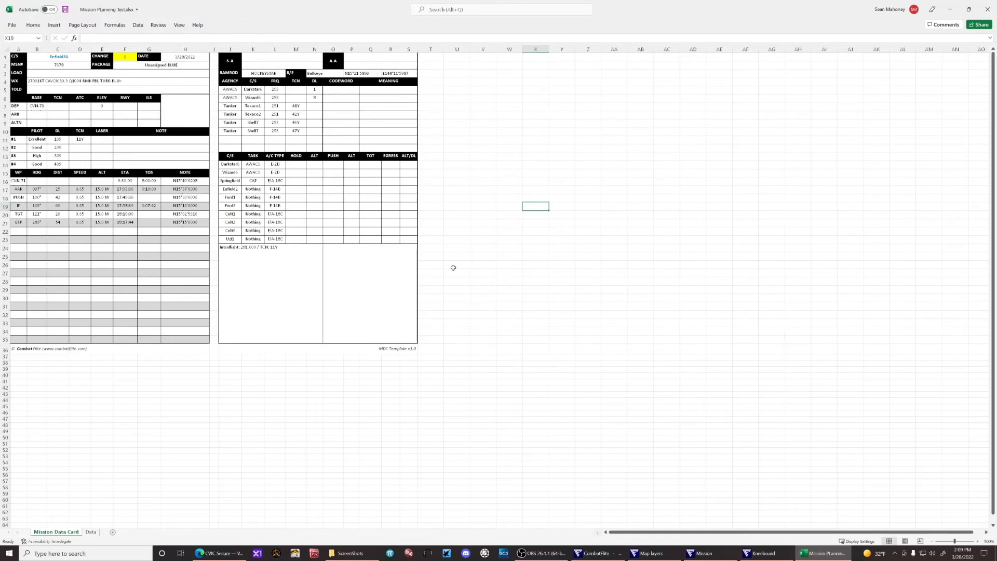
{"action": "left_click", "coordinate": [977, 541]}
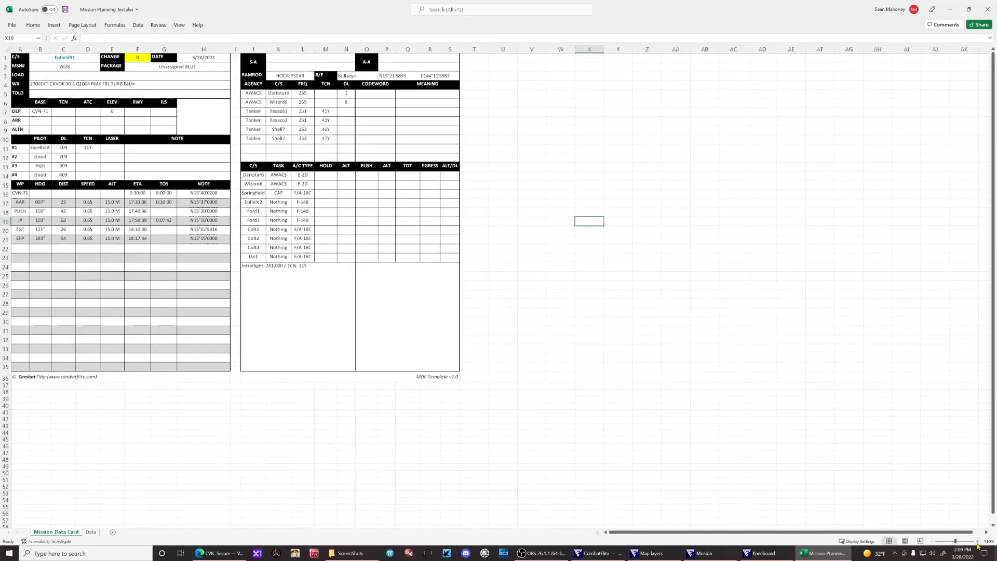
{"action": "left_click", "coordinate": [977, 541]}
{"action": "left_click", "coordinate": [976, 541]}
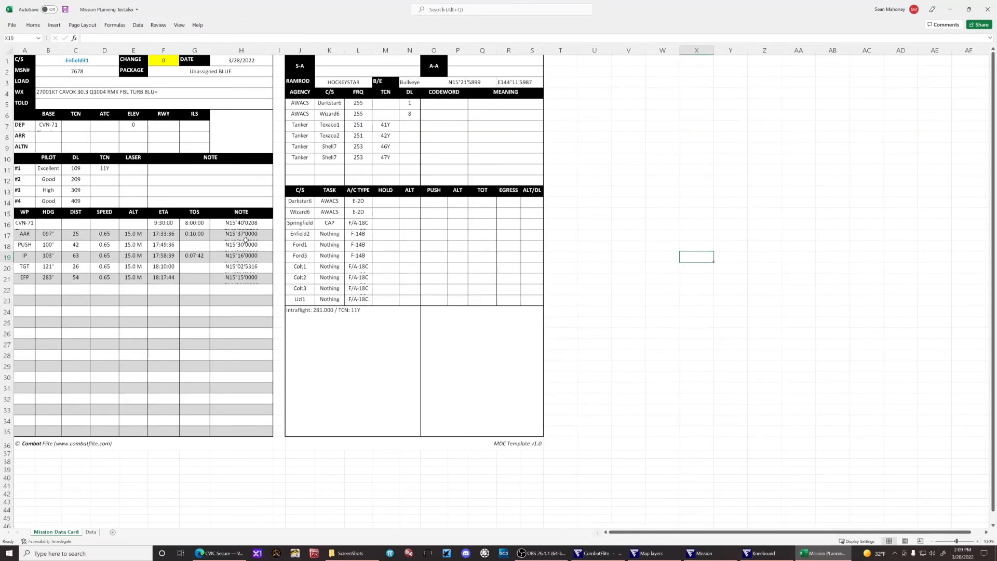
Widen the NOTE column to fit the waypoint coordinates and take a rectangular snip of the PUSH through EFP coordinates.
{"action": "double_click", "coordinate": [273, 53]}
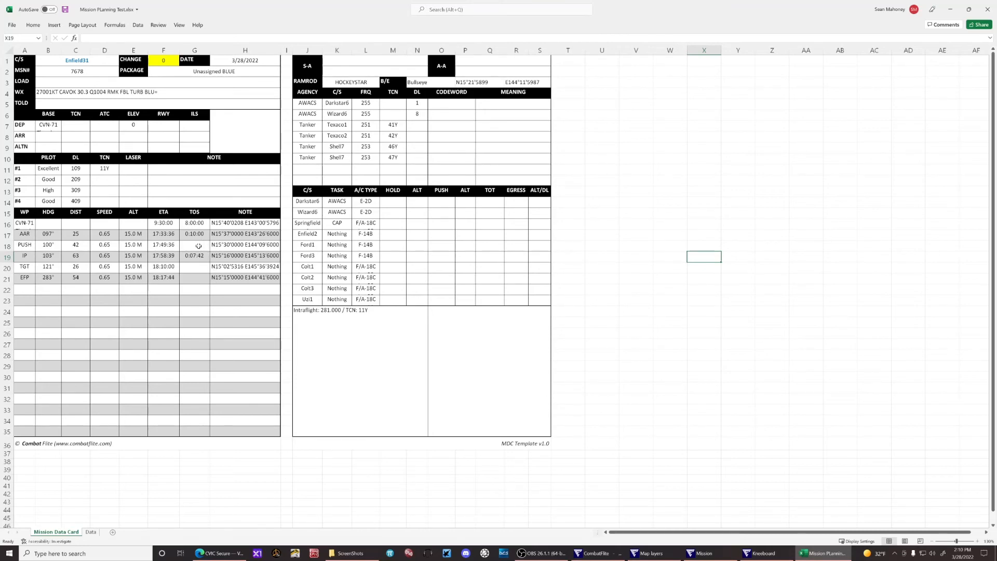
{"action": "key", "text": "super+shift+s"}
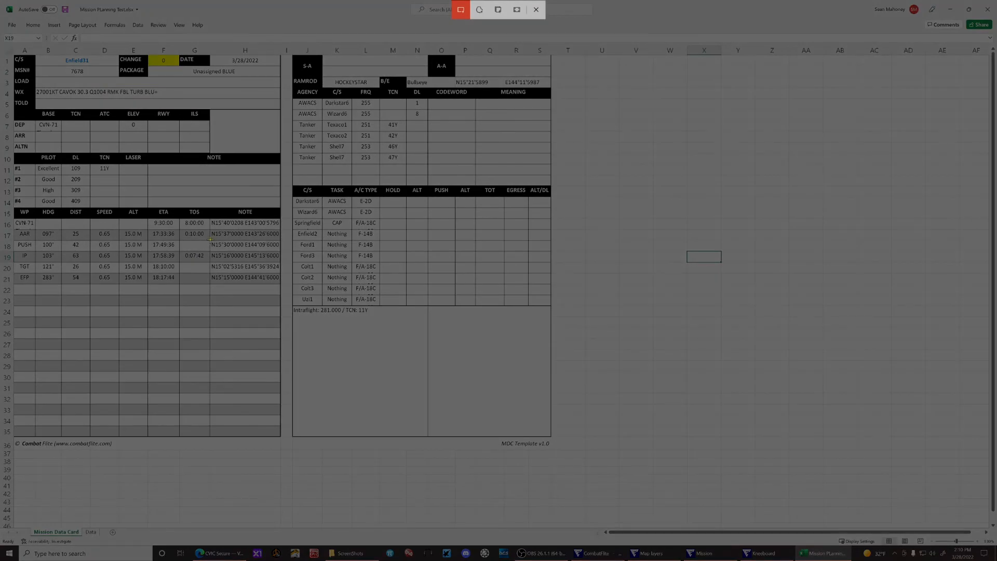
{"action": "left_click_drag", "start_coordinate": [210, 239], "coordinate": [281, 283]}
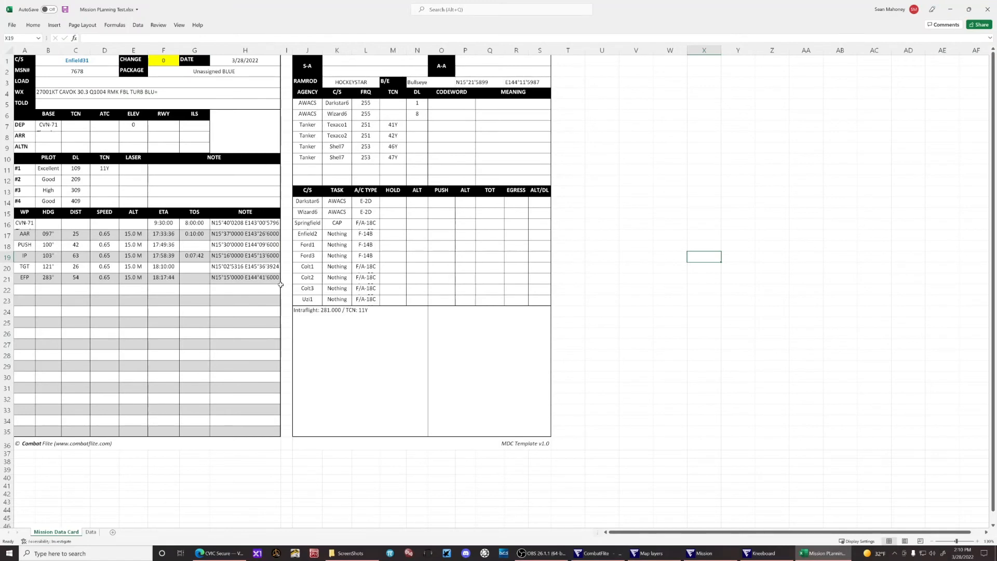
Open the SPOOL Taipan Port Strike KBC workbook from the KBCs folder and examine the coordinate picture in its NAV POINTS section.
{"action": "left_click", "coordinate": [345, 551]}
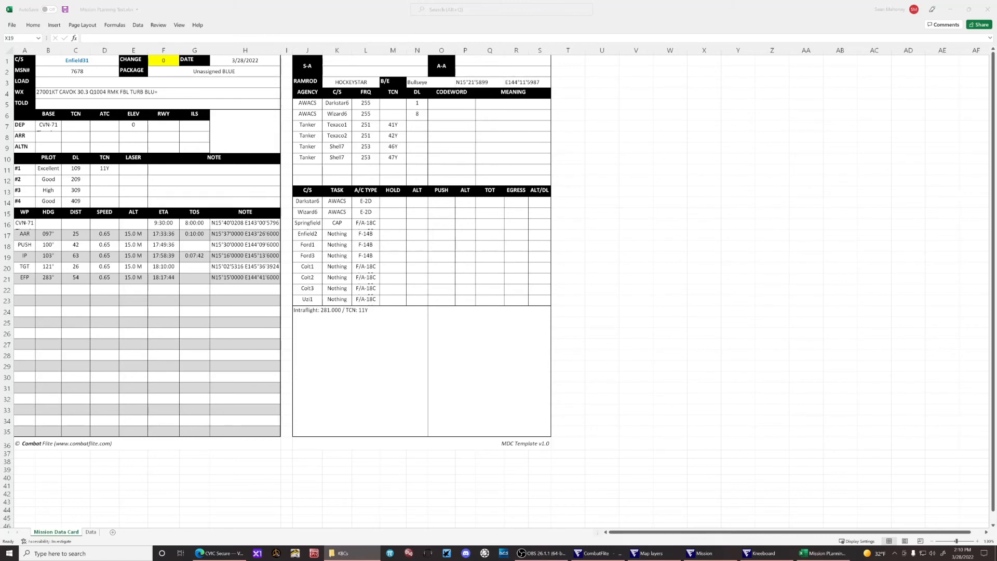
{"action": "left_click", "coordinate": [704, 256]}
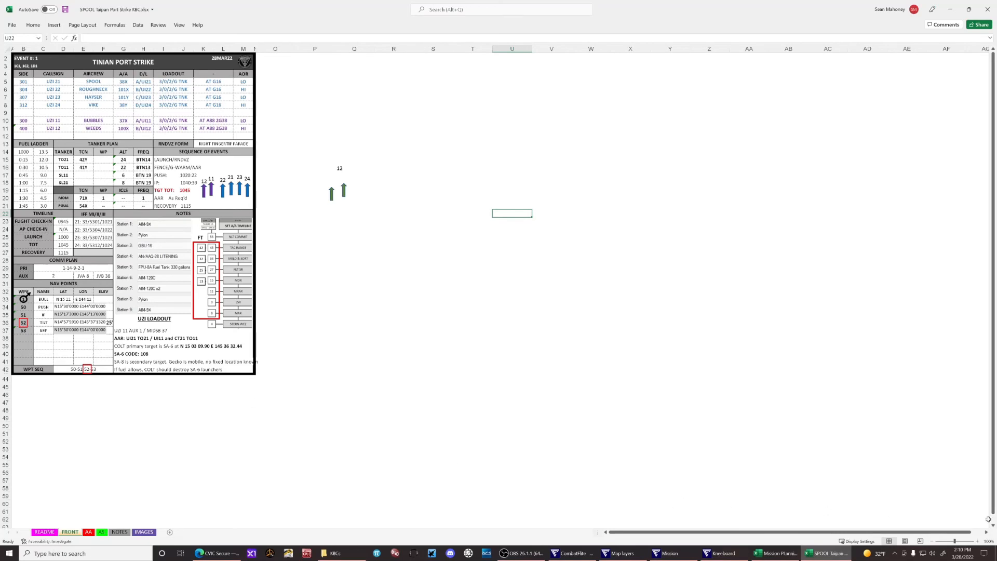
{"action": "left_click", "coordinate": [978, 541]}
{"action": "left_click", "coordinate": [978, 541]}
{"action": "left_click", "coordinate": [978, 541]}
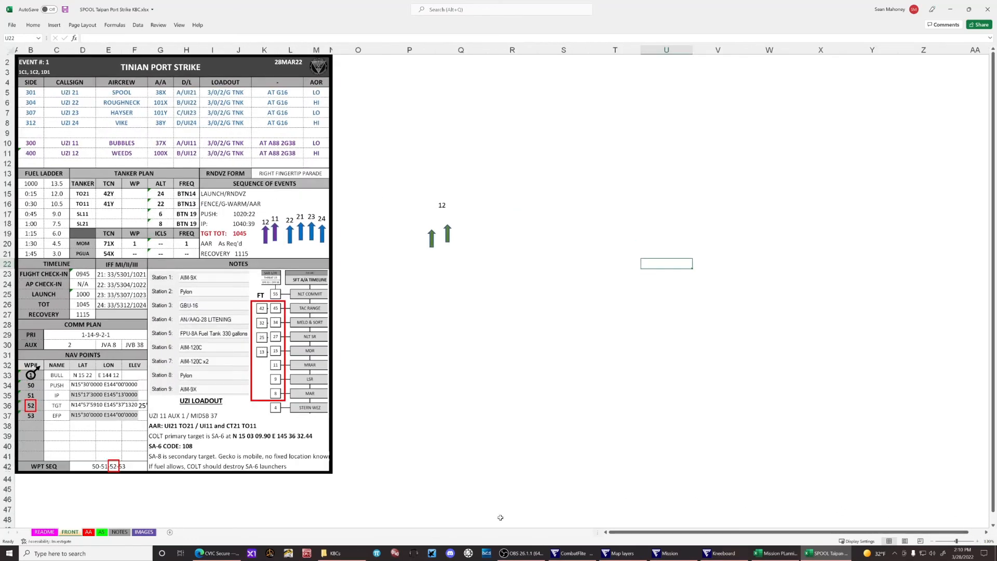
{"action": "left_click", "coordinate": [92, 398]}
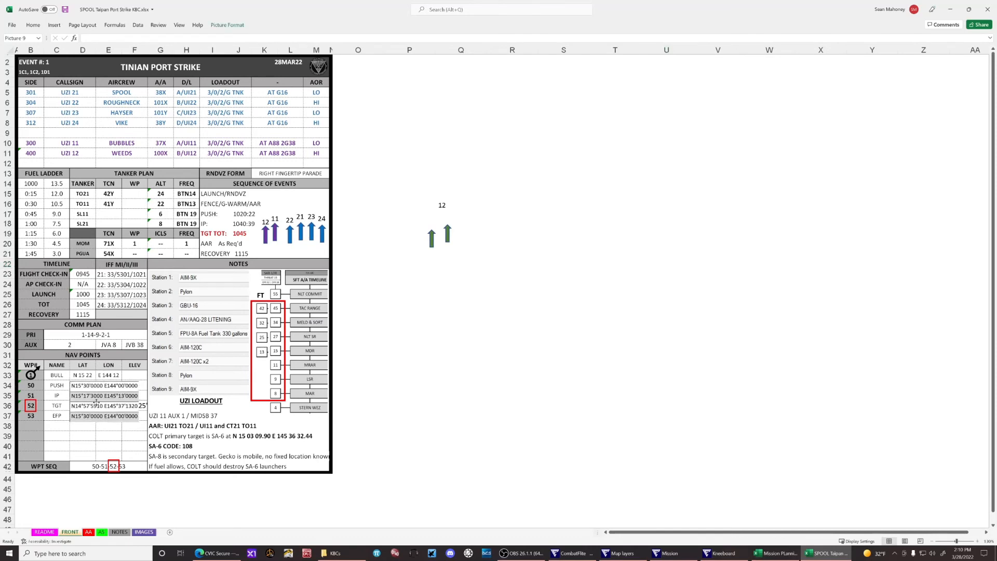
{"action": "left_click_drag", "start_coordinate": [92, 397], "coordinate": [95, 396]}
{"action": "left_click", "coordinate": [585, 365]}
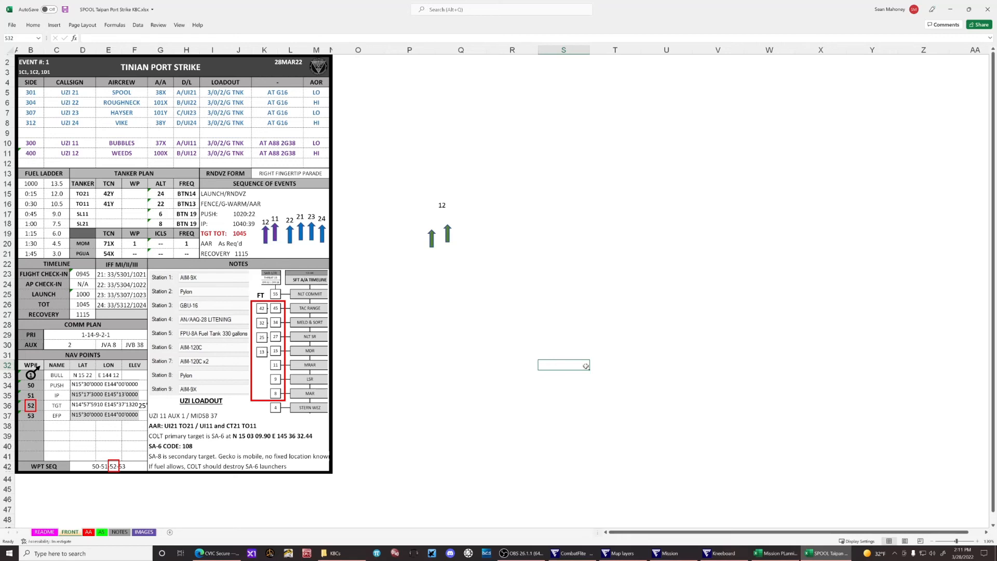
Keep the kneeboard card workbook open and view its AS sheet with the target coordinates and imagery.
{"action": "left_click", "coordinate": [988, 16]}
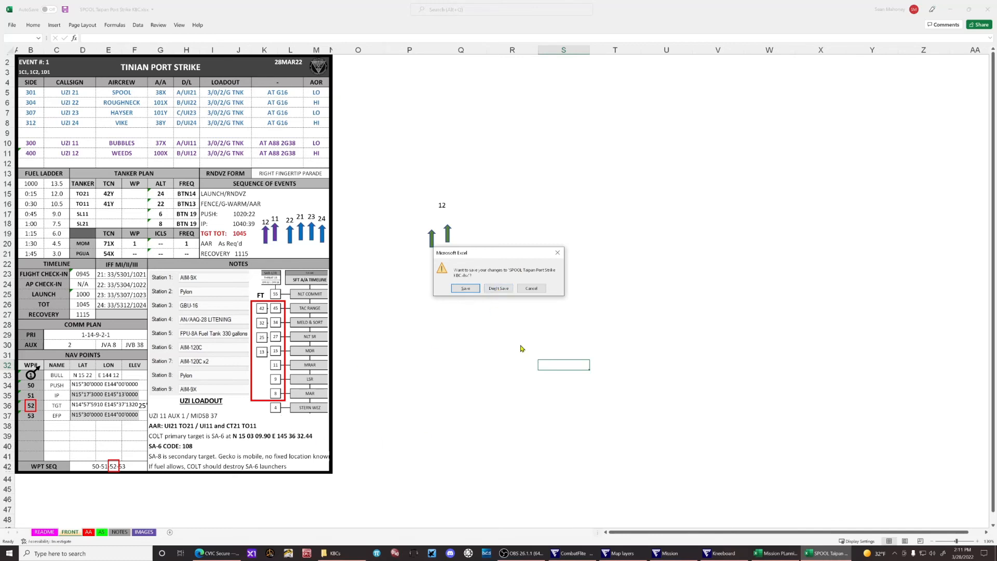
{"action": "left_click", "coordinate": [542, 291]}
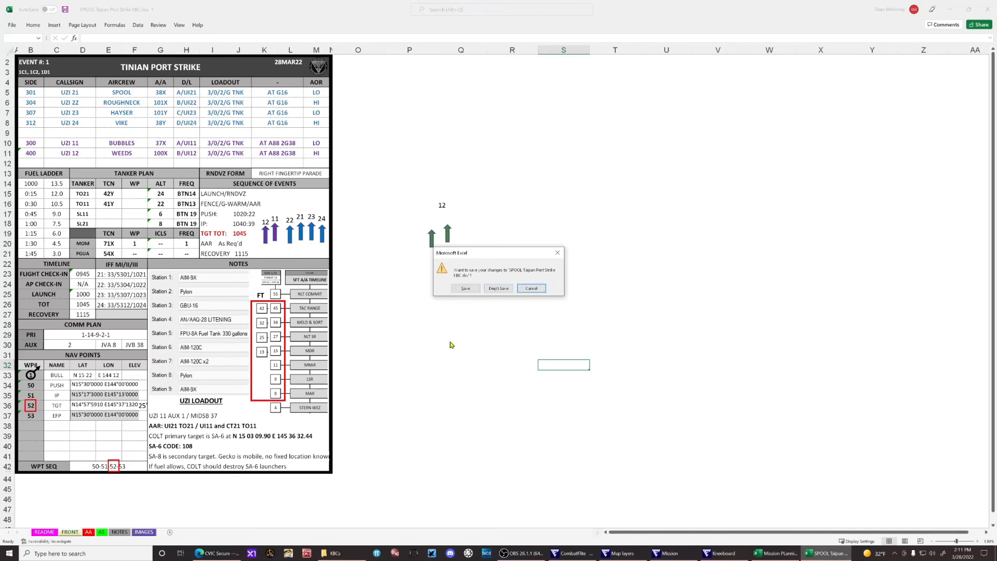
{"action": "left_click", "coordinate": [534, 290]}
{"action": "left_click", "coordinate": [102, 532]}
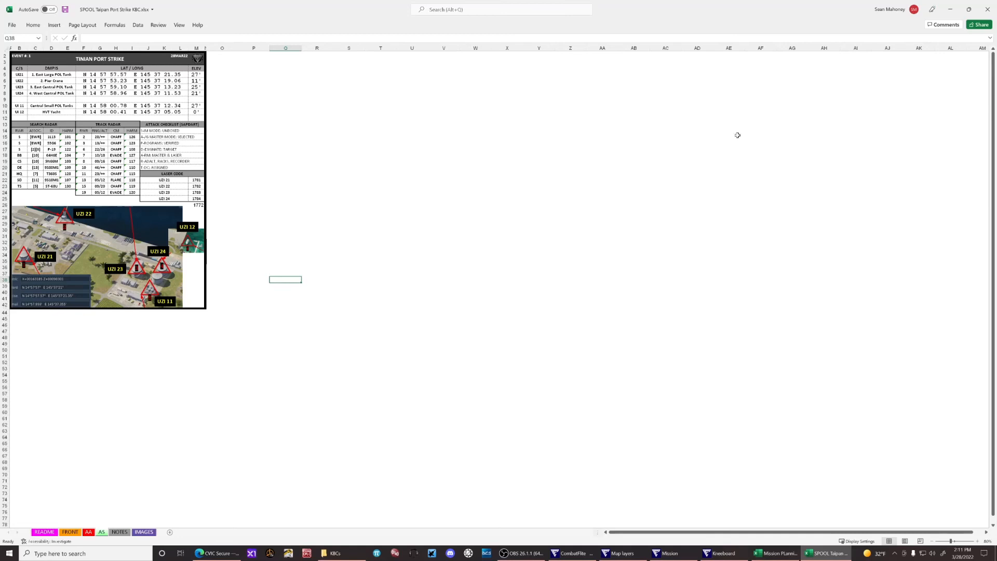
Close the kneeboard card workbook and the exported data card without saving, and close the CombatFlite kneeboard window.
{"action": "left_click", "coordinate": [985, 13]}
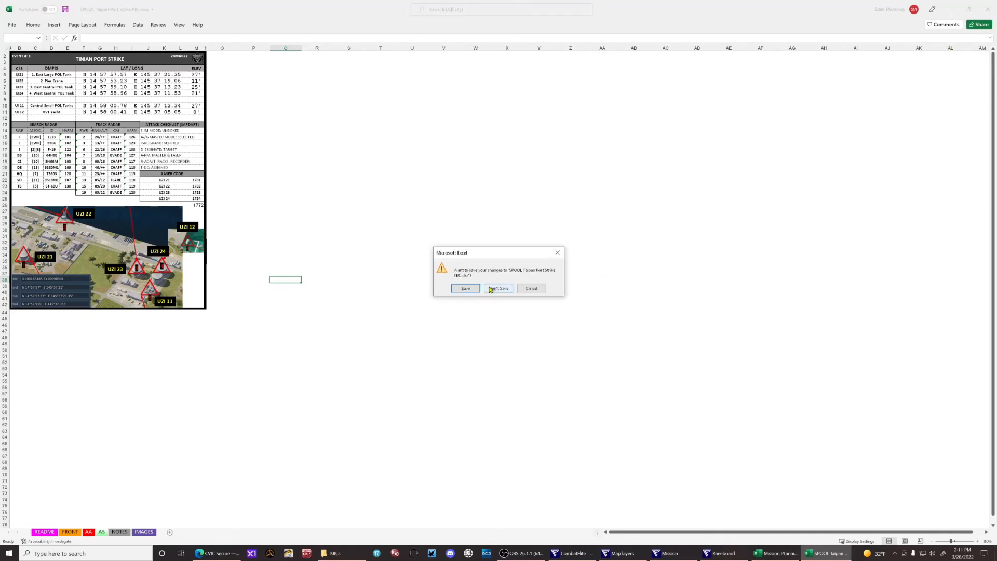
{"action": "left_click", "coordinate": [489, 289]}
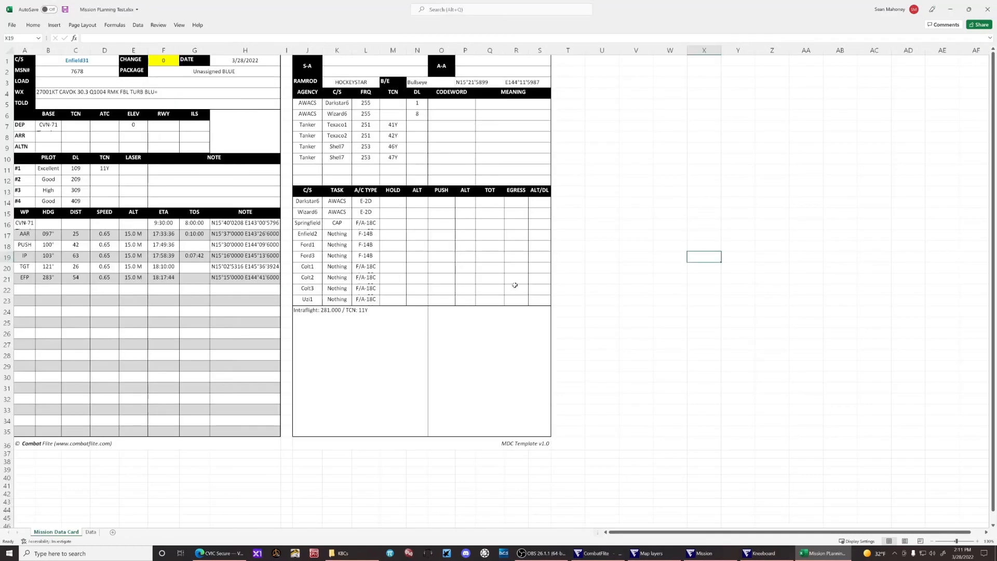
{"action": "left_click", "coordinate": [988, 5]}
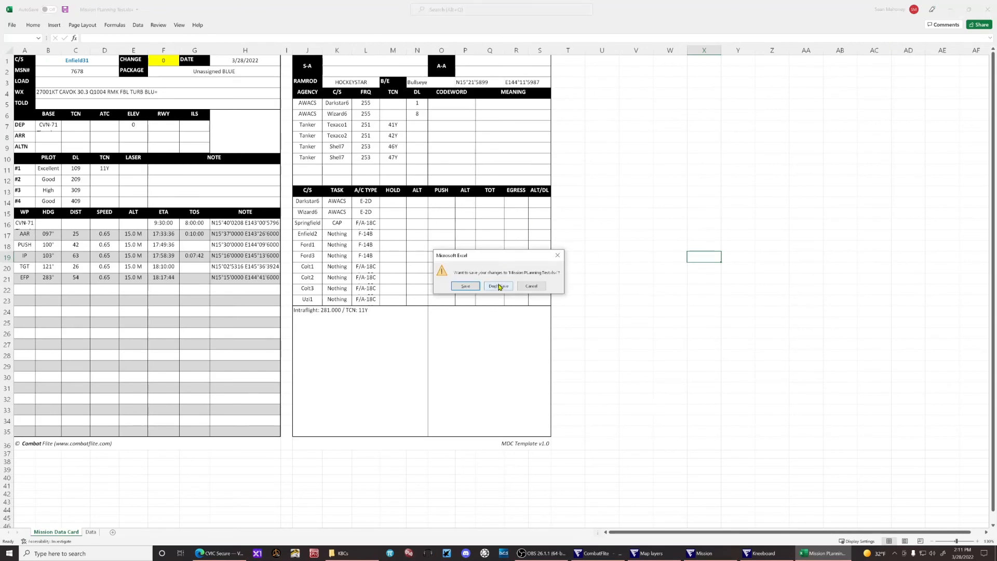
{"action": "left_click", "coordinate": [498, 287]}
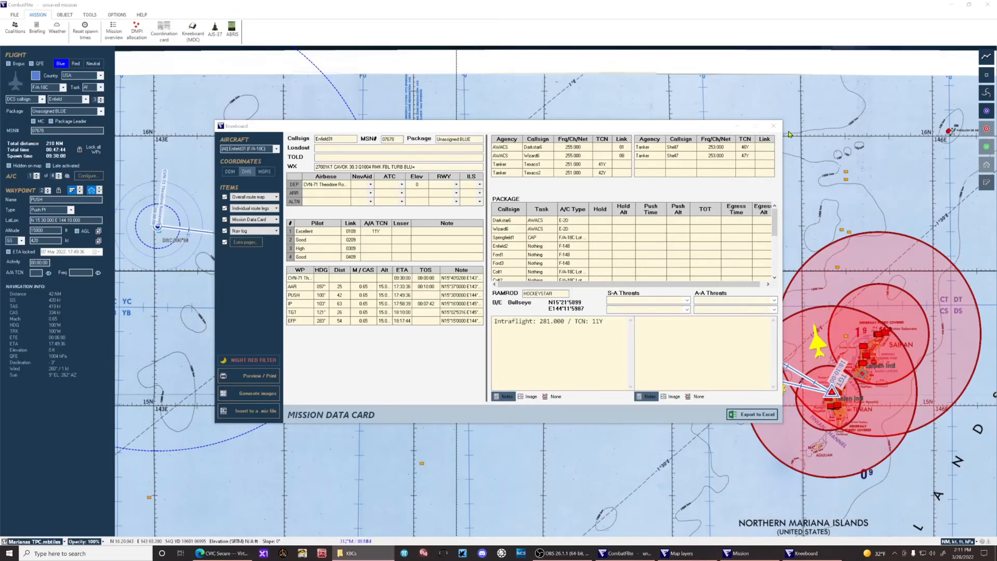
{"action": "left_click", "coordinate": [773, 125]}
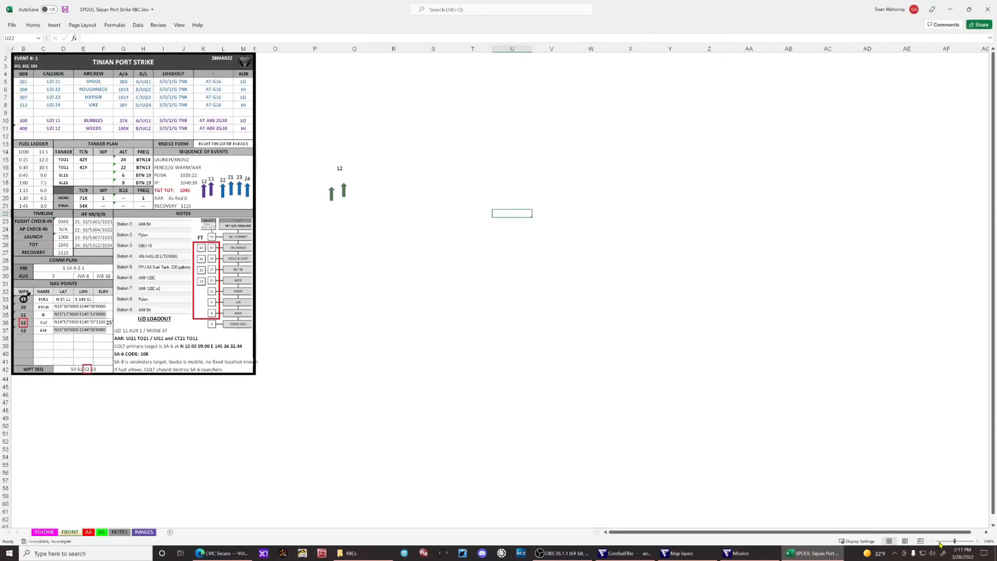
Examine the enlarged FRONT sheet of the Tinian Port Strike kneeboard card, and close the workbook.
{"action": "left_click", "coordinate": [978, 541]}
{"action": "left_click", "coordinate": [978, 541]}
{"action": "left_click", "coordinate": [978, 541]}
{"action": "left_click", "coordinate": [978, 541]}
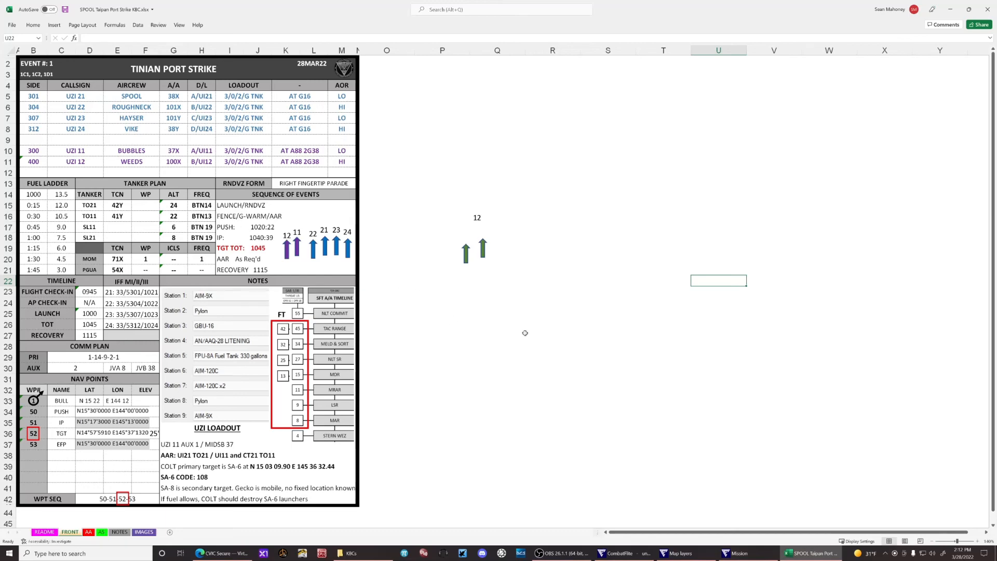
{"action": "left_click", "coordinate": [986, 9]}
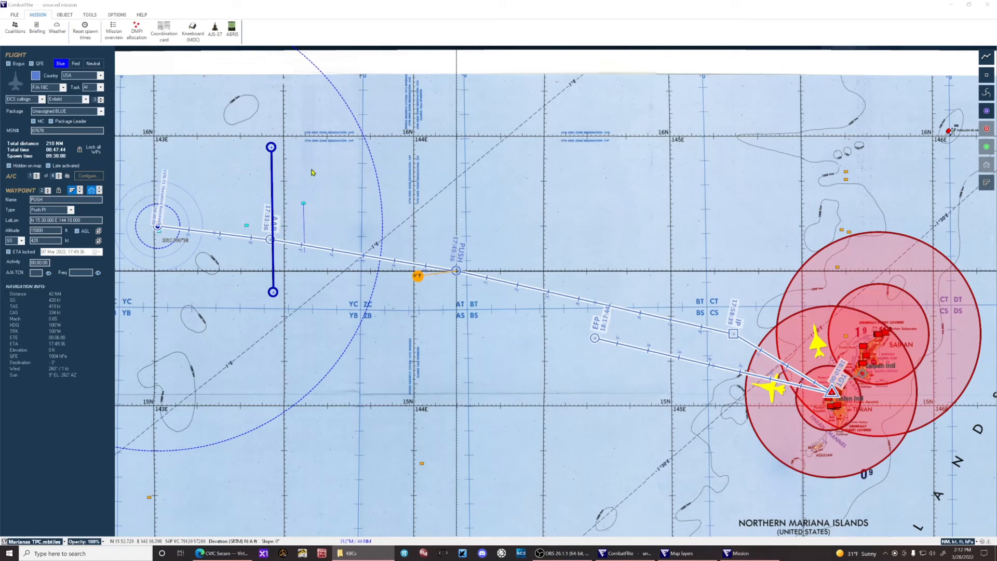
Save the CombatFlite mission in the KBCs folder as "Mission Planning Demo".
{"action": "left_click", "coordinate": [11, 15]}
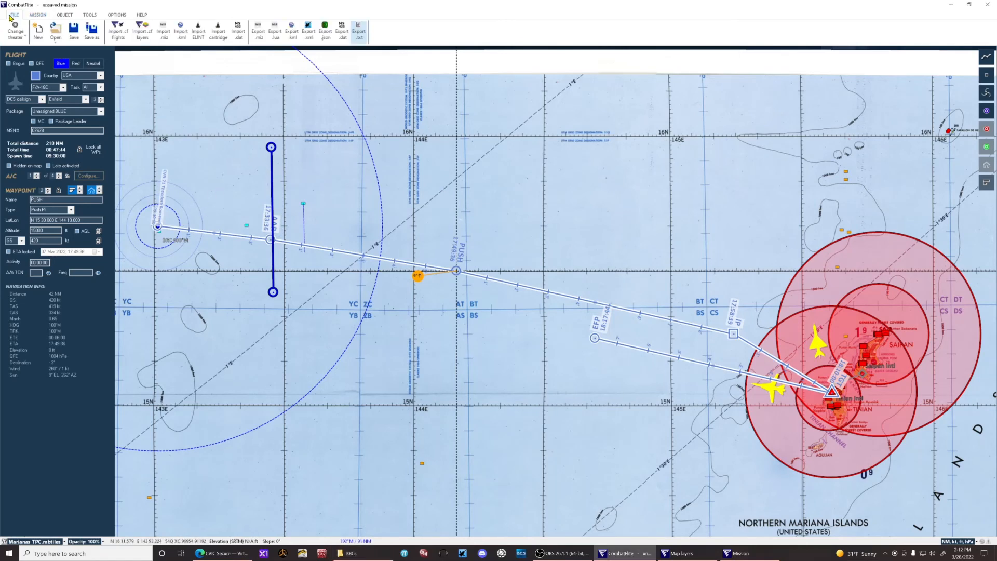
{"action": "left_click", "coordinate": [91, 30]}
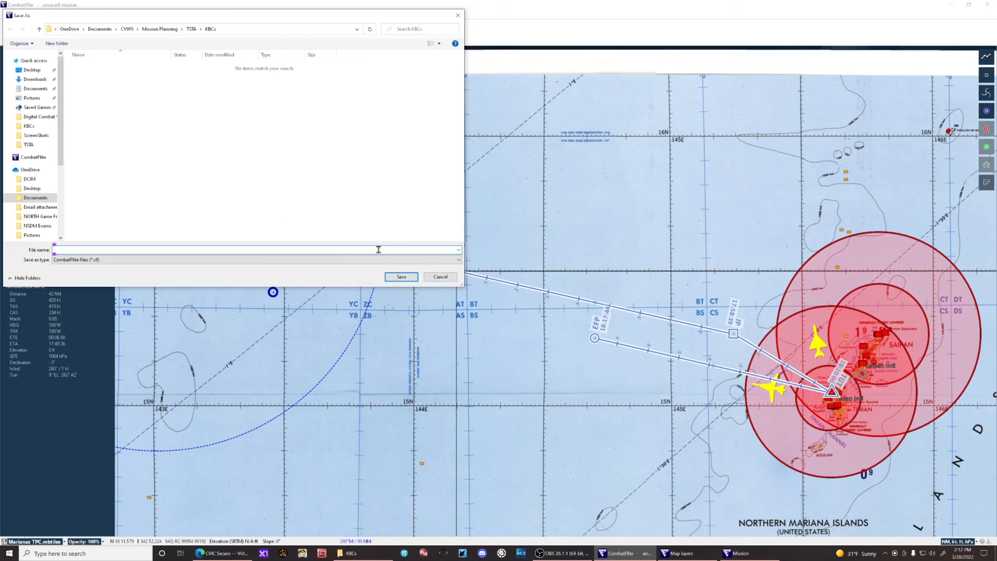
{"action": "type", "text": "Mission PLan"}
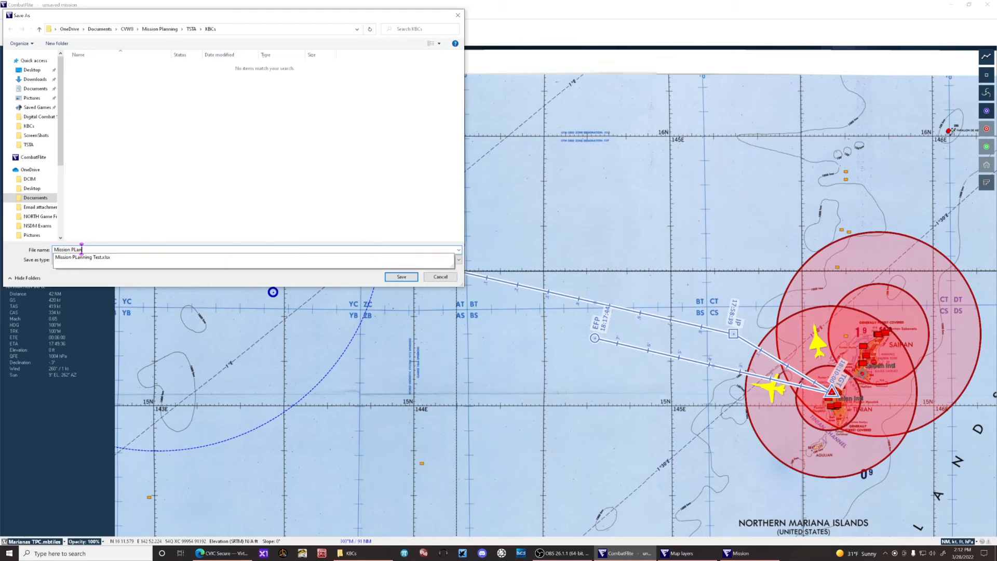
{"action": "key", "text": "BackSpace"}
{"action": "key", "text": "BackSpace"}
{"action": "key", "text": "BackSpace"}
{"action": "type", "text": "lanning Demo"}
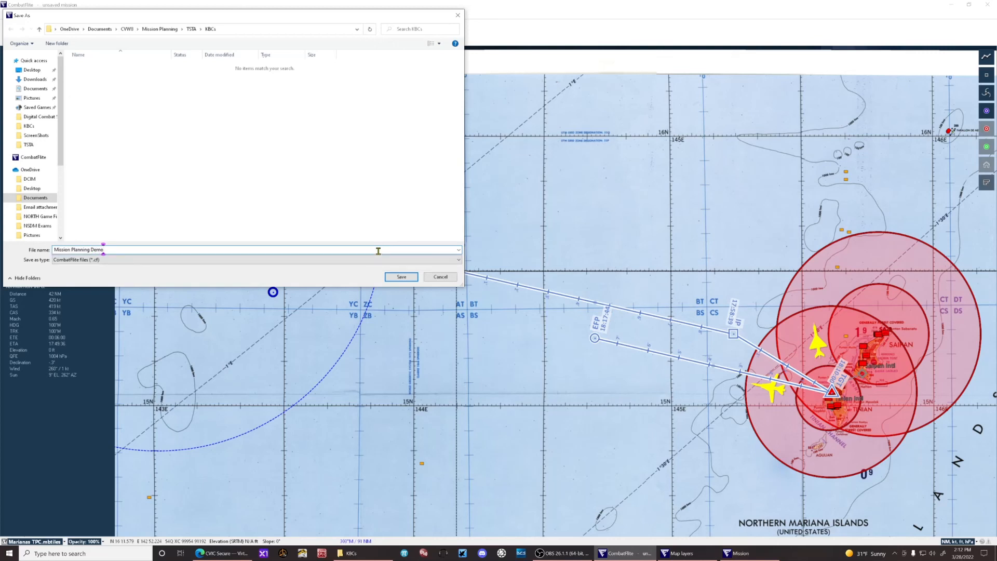
{"action": "key", "text": "Return"}
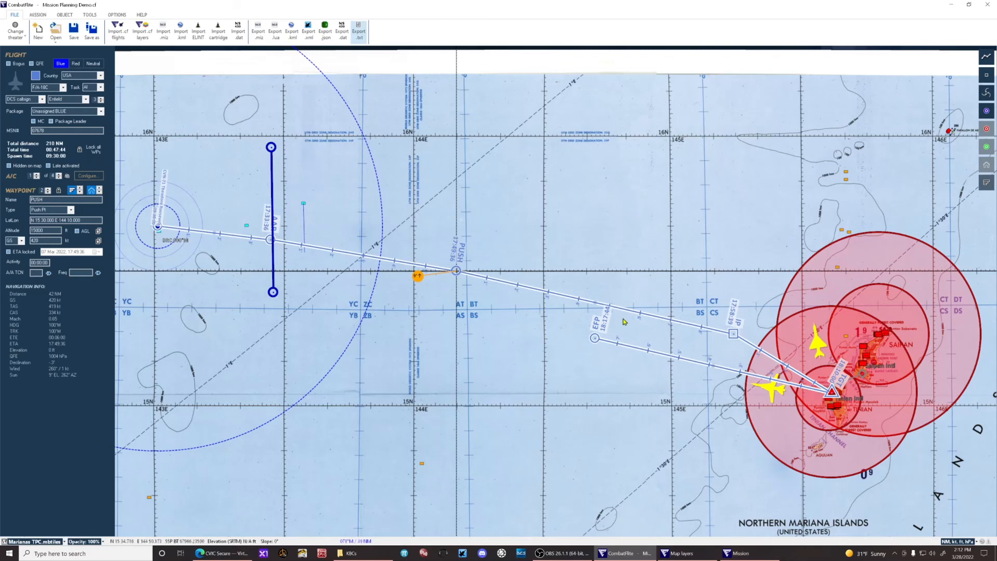
Open the mission's flight list and toggle the ENFIELD3 route off and back on to check its visibility on the map.
{"action": "left_click", "coordinate": [742, 552]}
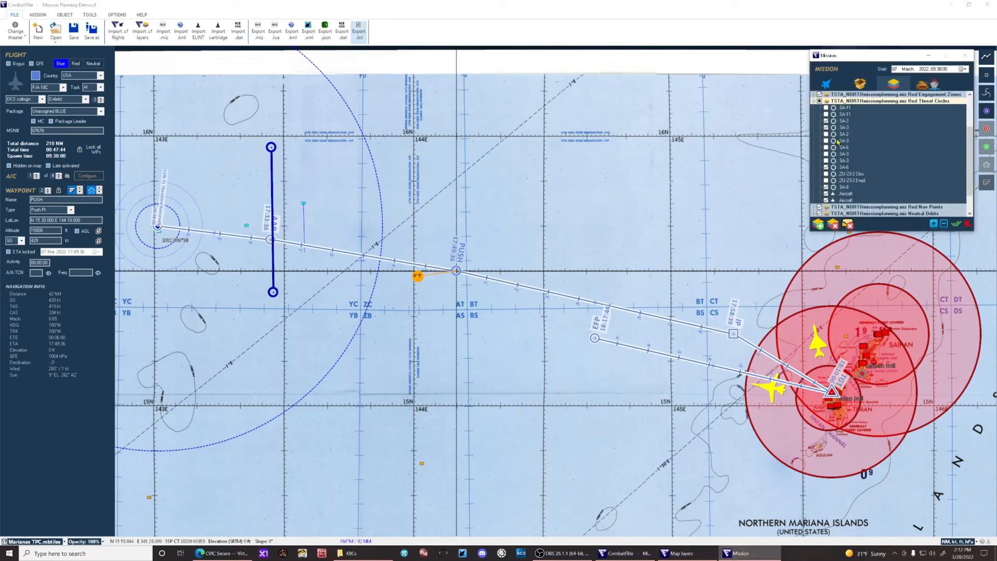
{"action": "left_click", "coordinate": [826, 84]}
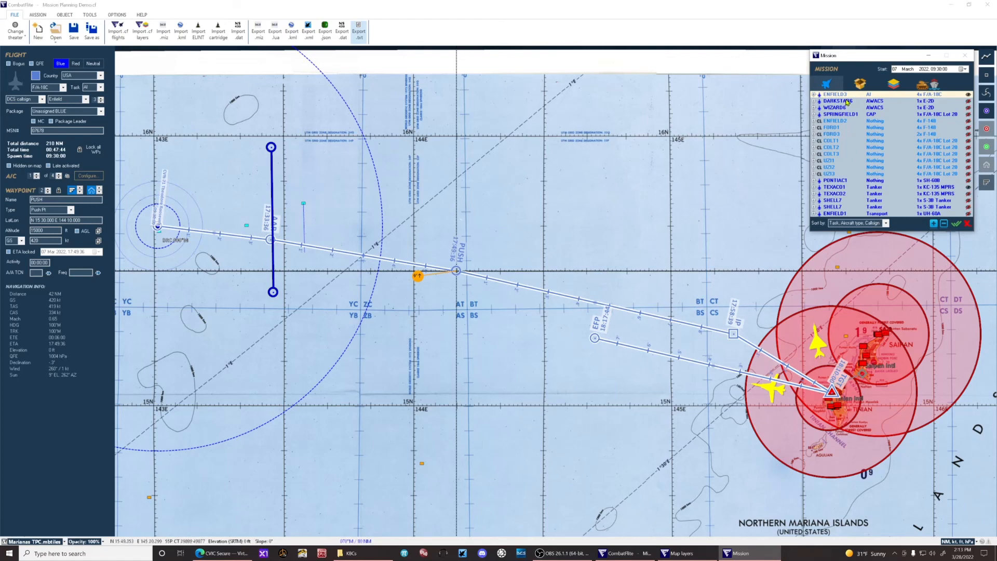
{"action": "left_click", "coordinate": [968, 96]}
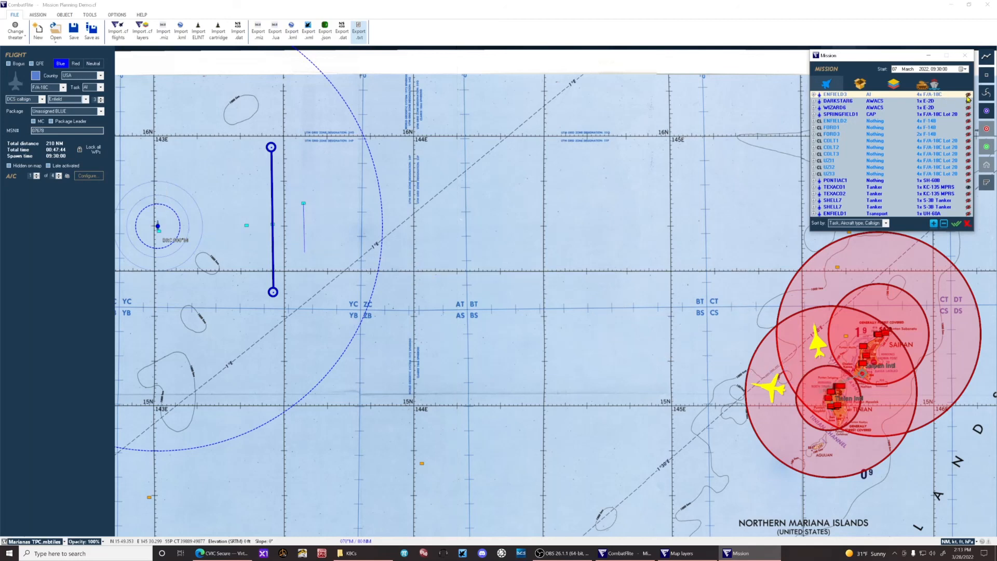
{"action": "left_click", "coordinate": [968, 95]}
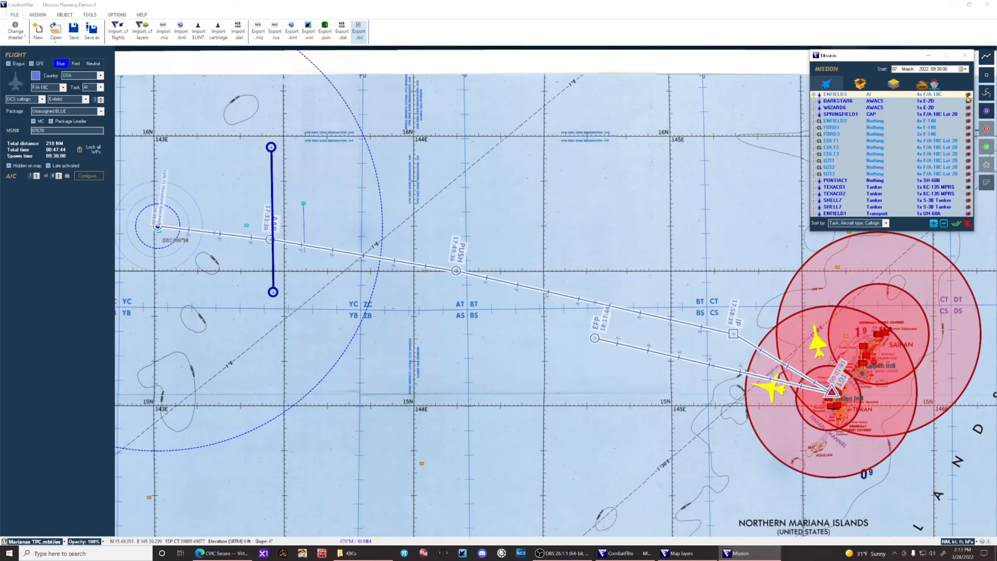
Clone the ENFIELD3 flight and hide the original flight's route on the map.
{"action": "right_click", "coordinate": [843, 97]}
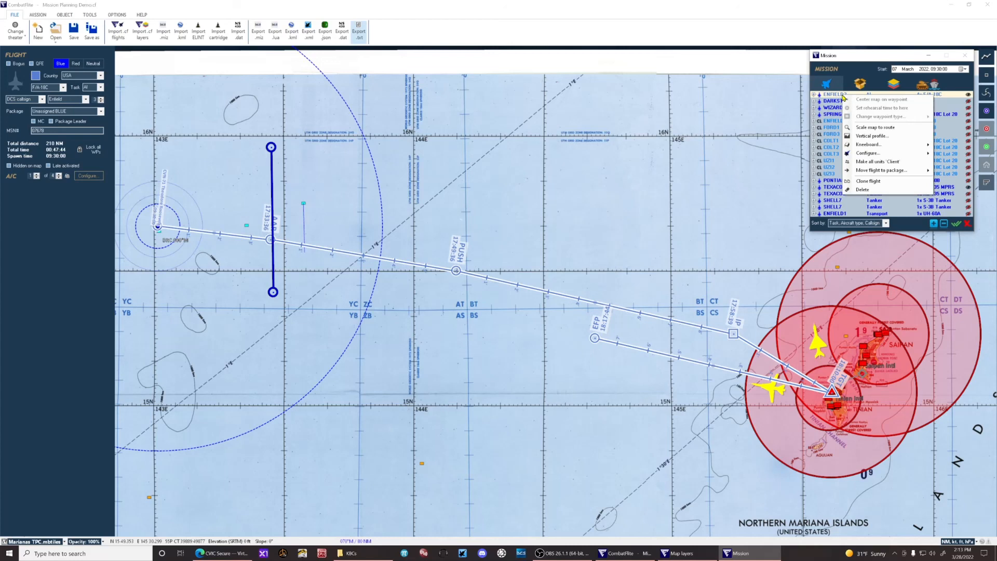
{"action": "left_click", "coordinate": [866, 181]}
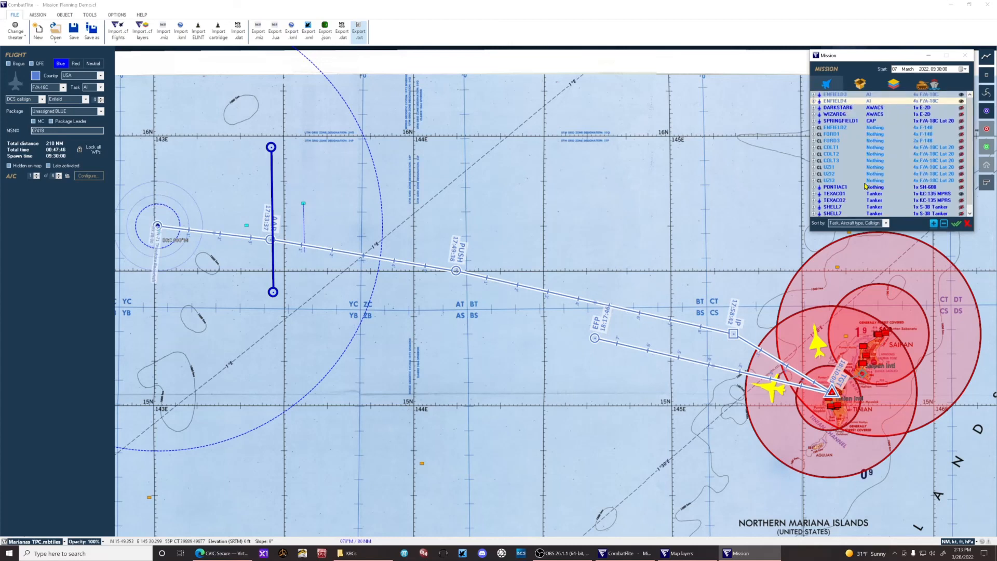
{"action": "left_click", "coordinate": [961, 96]}
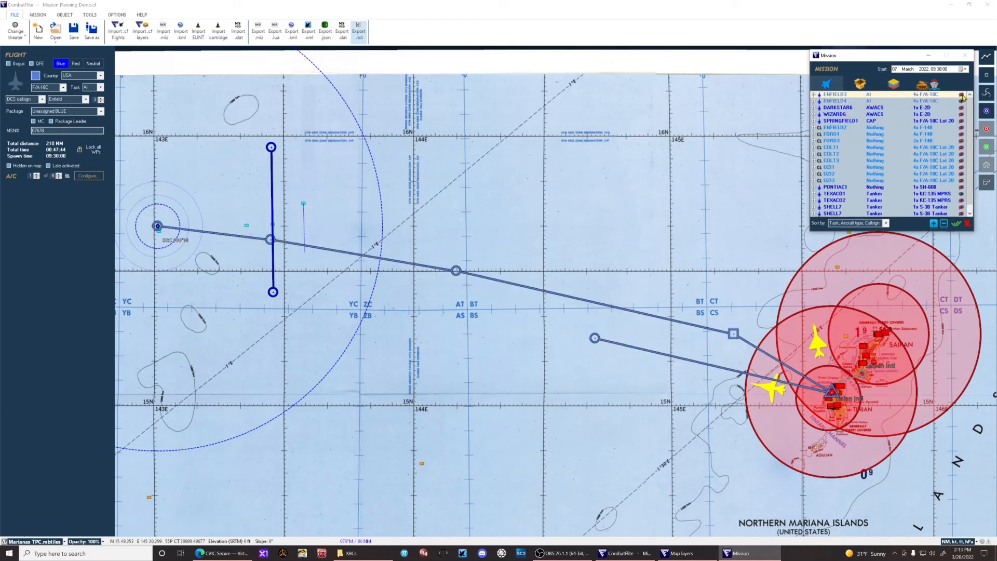
Unlock the cloned flight's TGT waypoint and move it from Tinian to Saipan, at about N 15 13.4, E 145 43.9.
{"action": "left_click", "coordinate": [732, 334]}
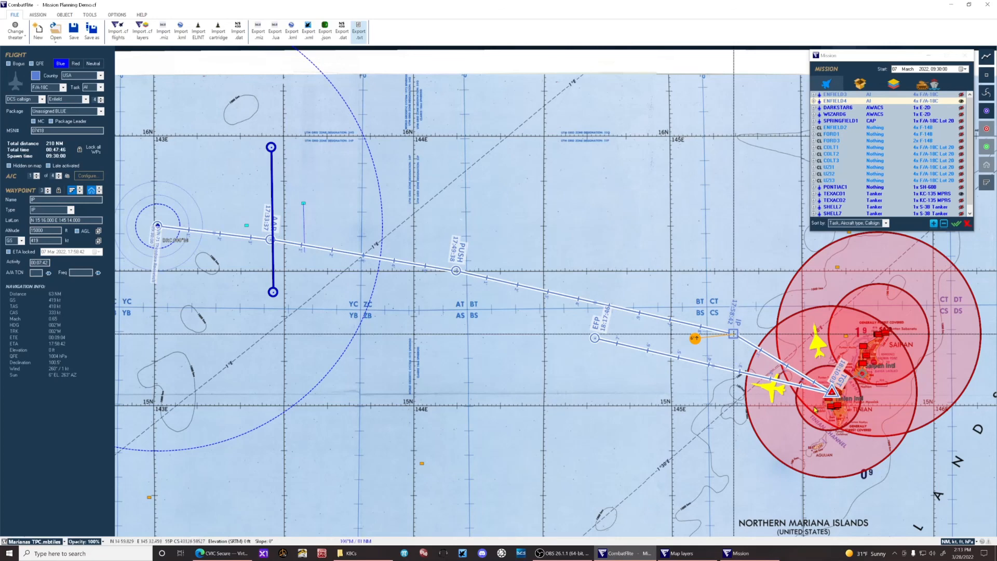
{"action": "left_click", "coordinate": [834, 393]}
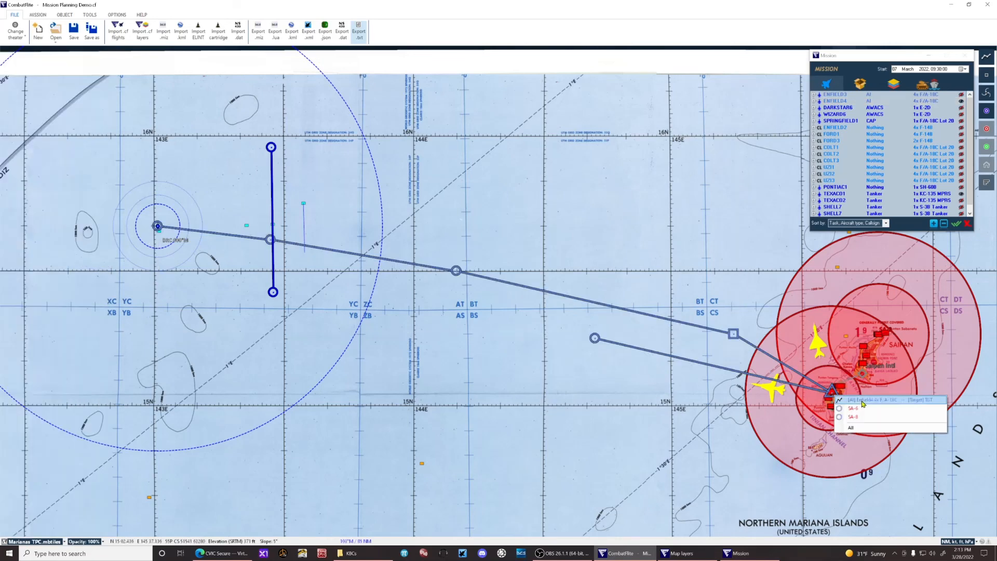
{"action": "left_click", "coordinate": [837, 399]}
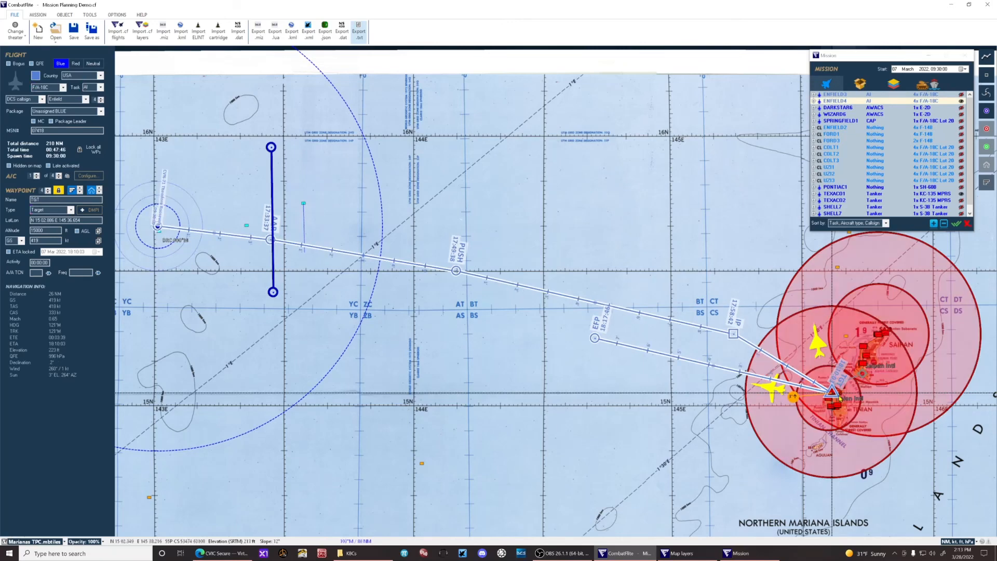
{"action": "left_click", "coordinate": [59, 191]}
{"action": "left_click_drag", "start_coordinate": [833, 396], "coordinate": [863, 344]}
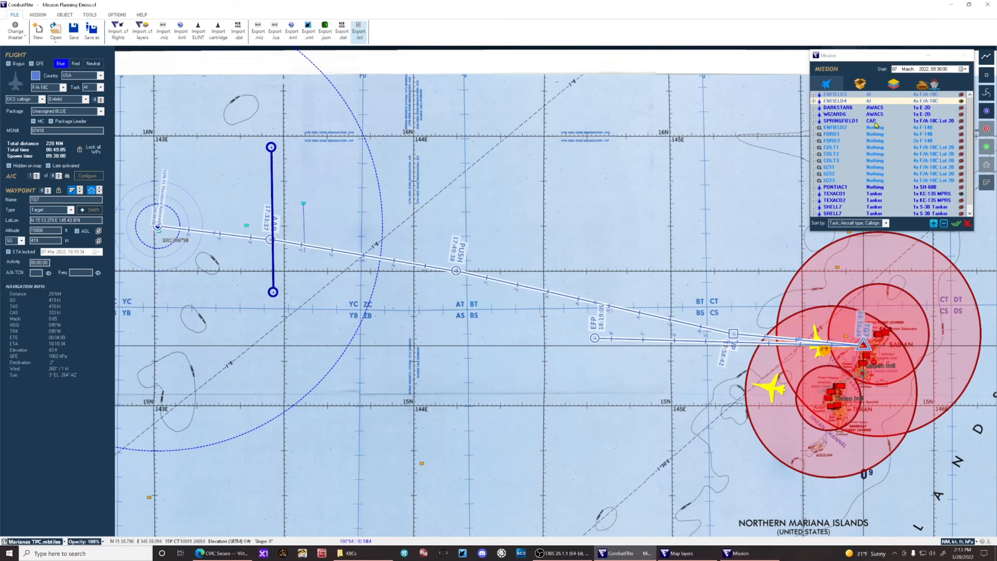
Hide the cloned flight's route, then show the original ENFIELD3 route briefly and hide it again.
{"action": "left_click", "coordinate": [961, 104]}
{"action": "left_click", "coordinate": [962, 97]}
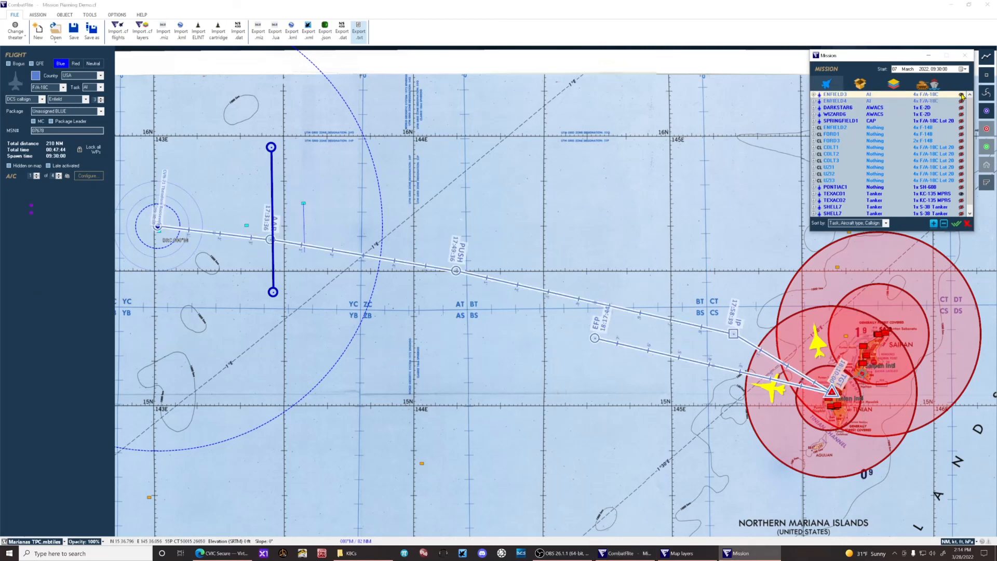
{"action": "left_click", "coordinate": [962, 97]}
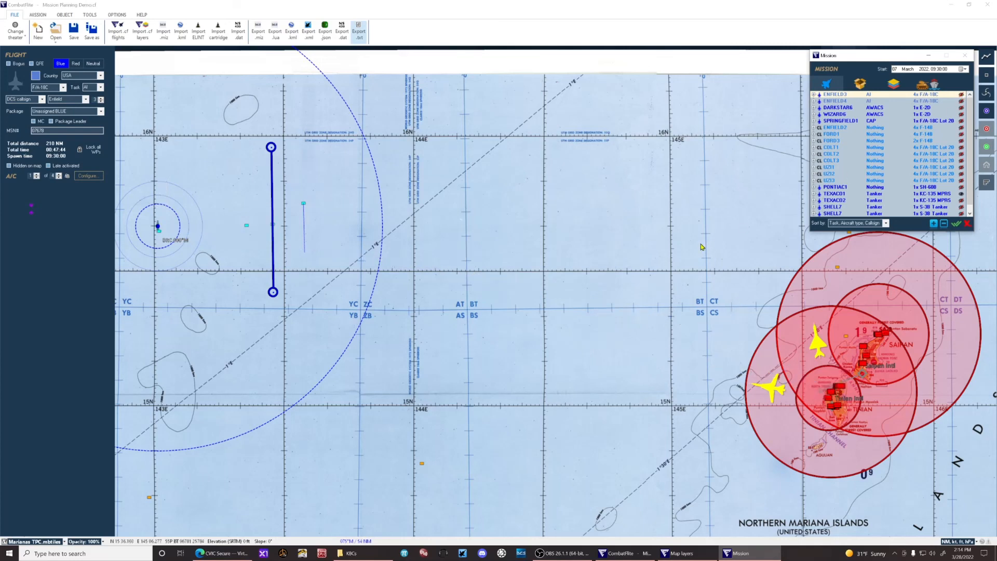